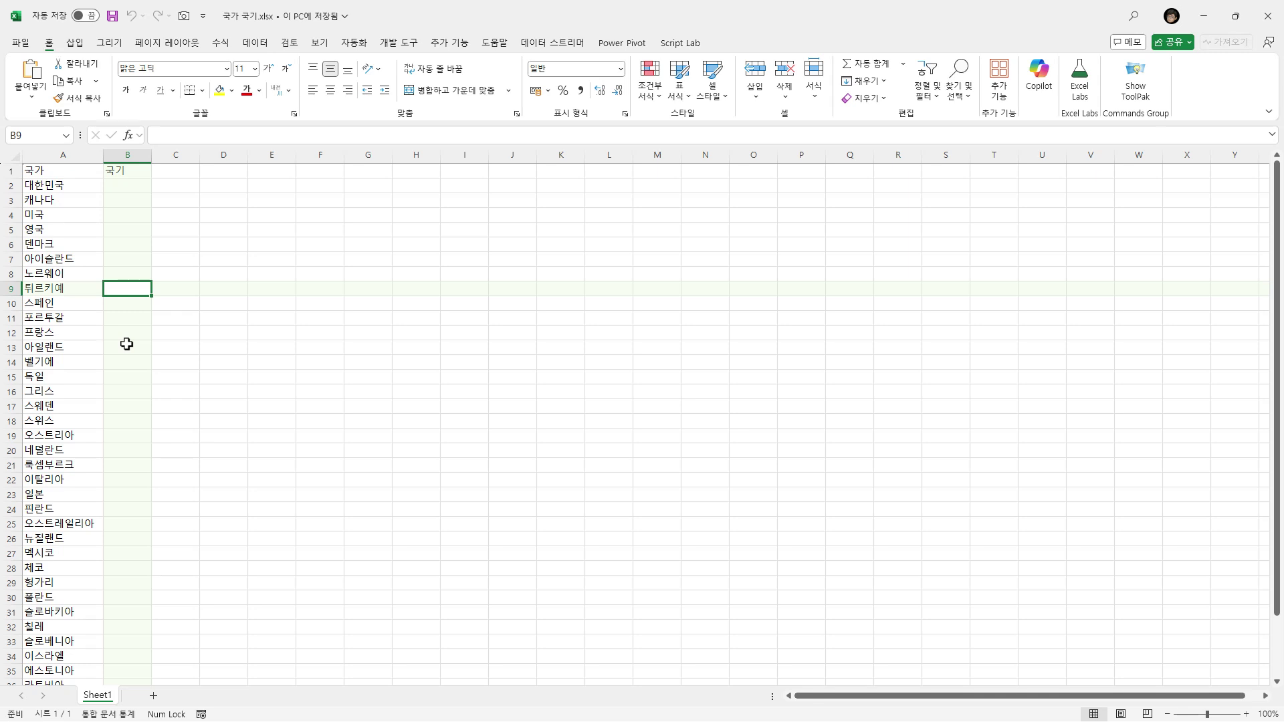
{"action": "left_click_drag", "start_coordinate": [55, 185], "coordinate": [68, 349]}
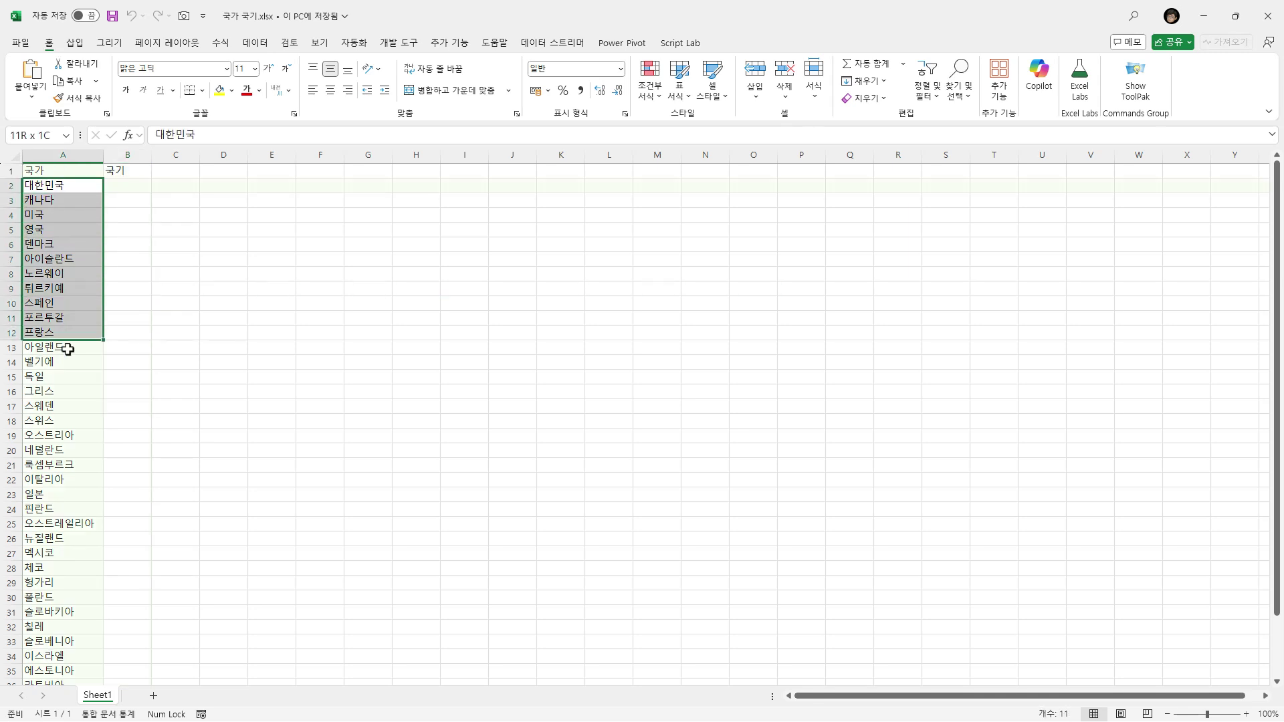
{"action": "left_click", "coordinate": [126, 188]}
{"action": "left_click", "coordinate": [128, 245]}
{"action": "left_click", "coordinate": [128, 321]}
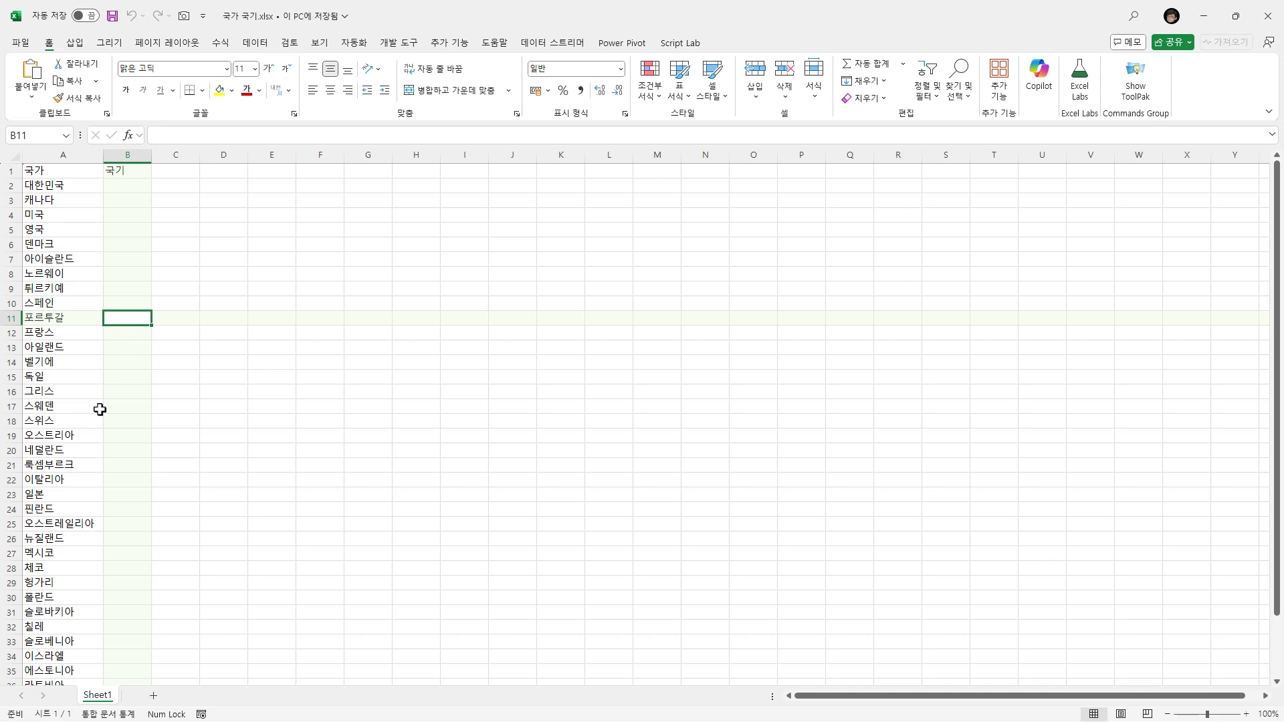
{"action": "left_click", "coordinate": [117, 188]}
{"action": "left_click", "coordinate": [118, 220]}
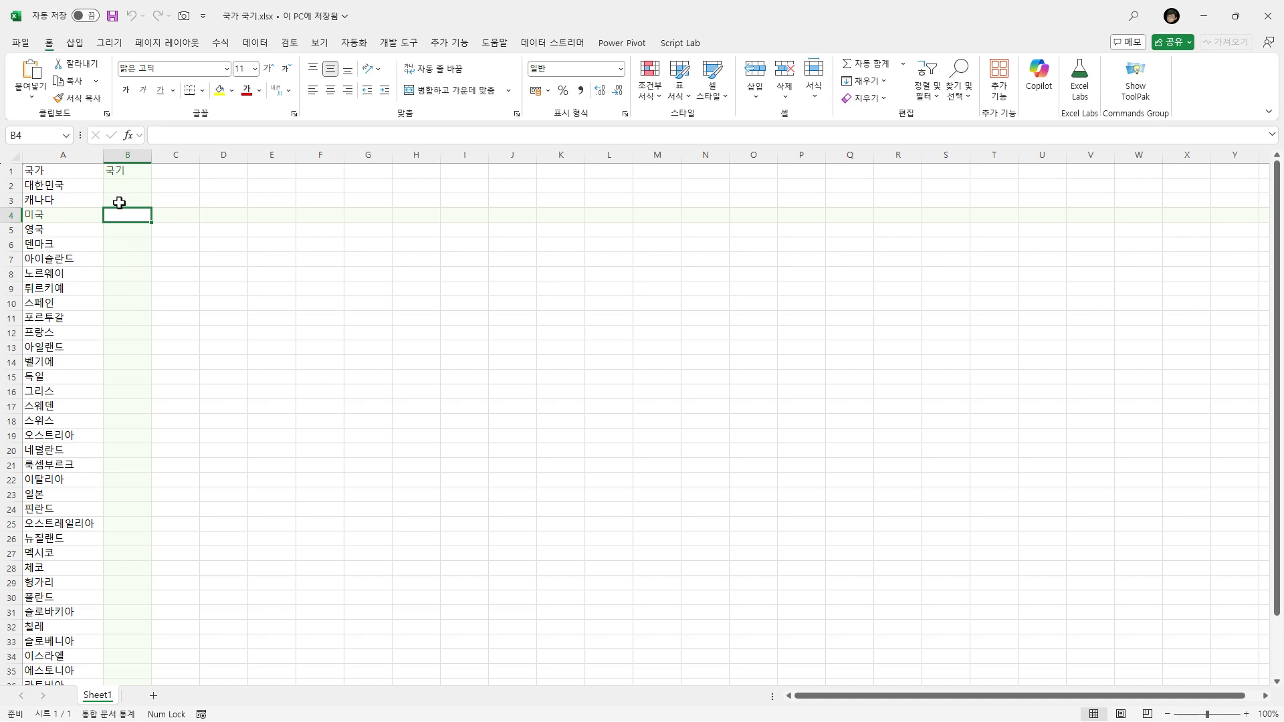
Examine the data types available for the country name cells, including the Geography type
{"action": "left_click", "coordinate": [75, 187]}
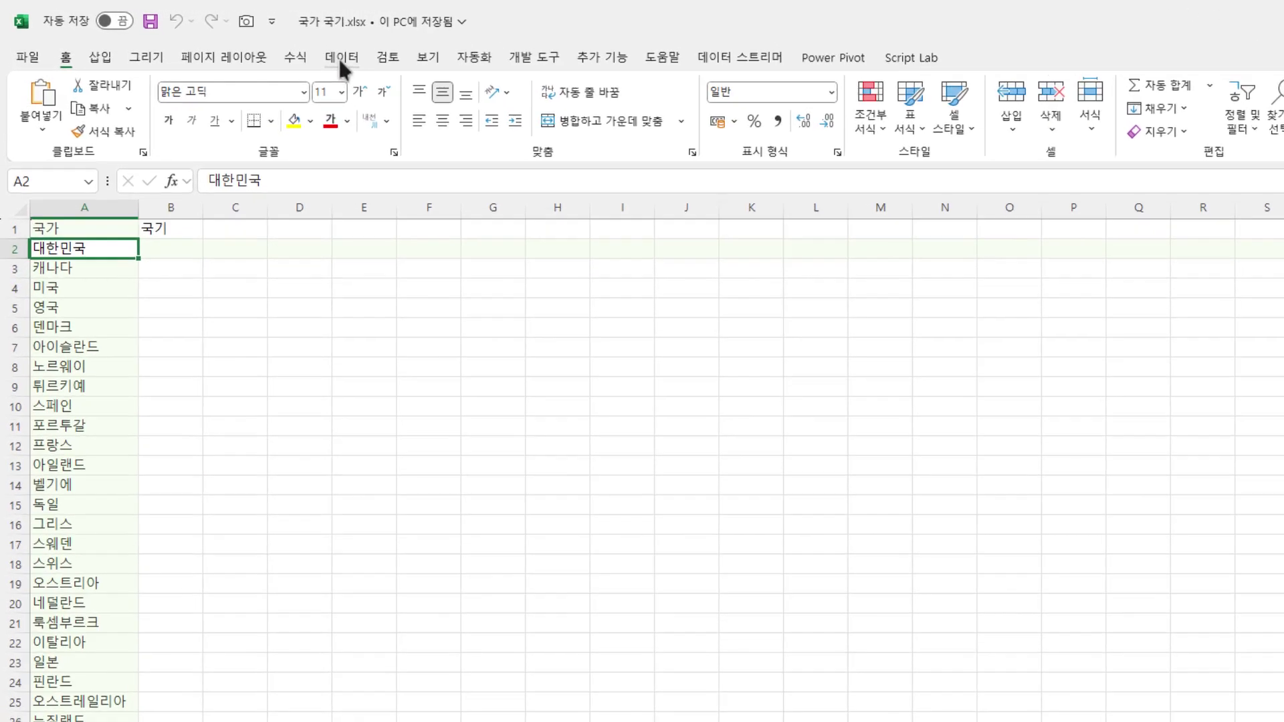
{"action": "left_click", "coordinate": [254, 44]}
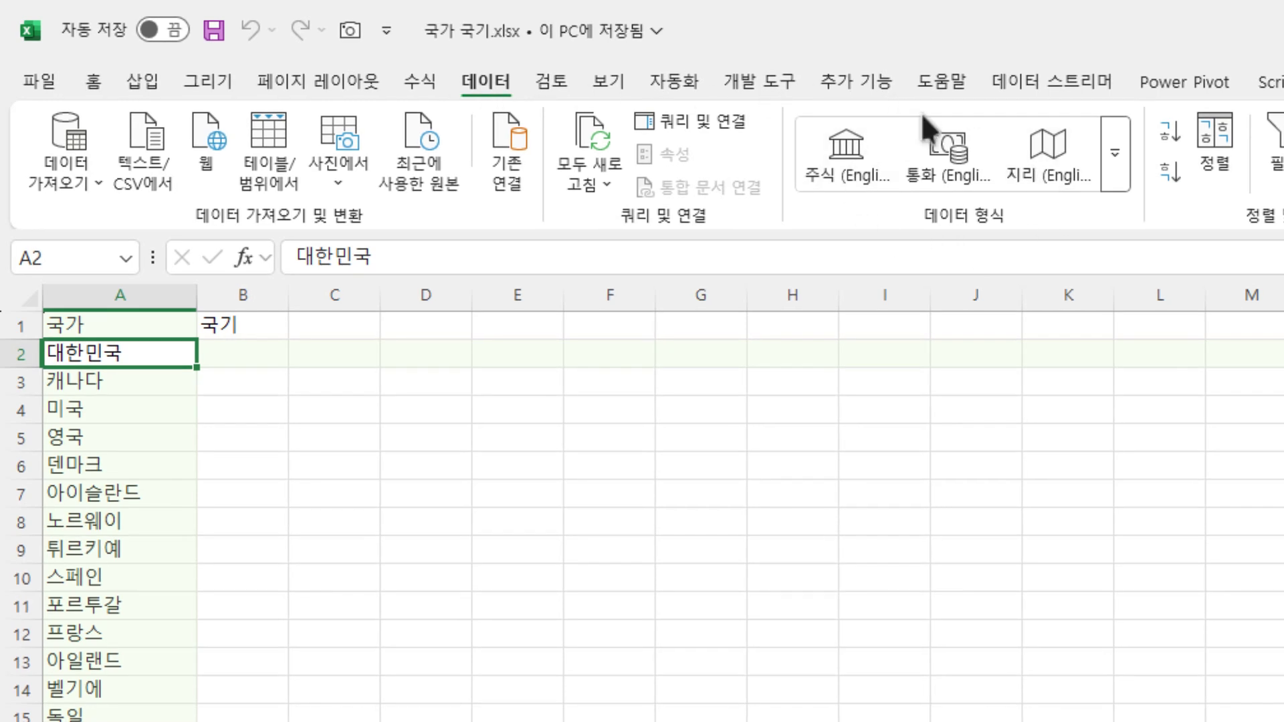
{"action": "left_click", "coordinate": [1113, 162]}
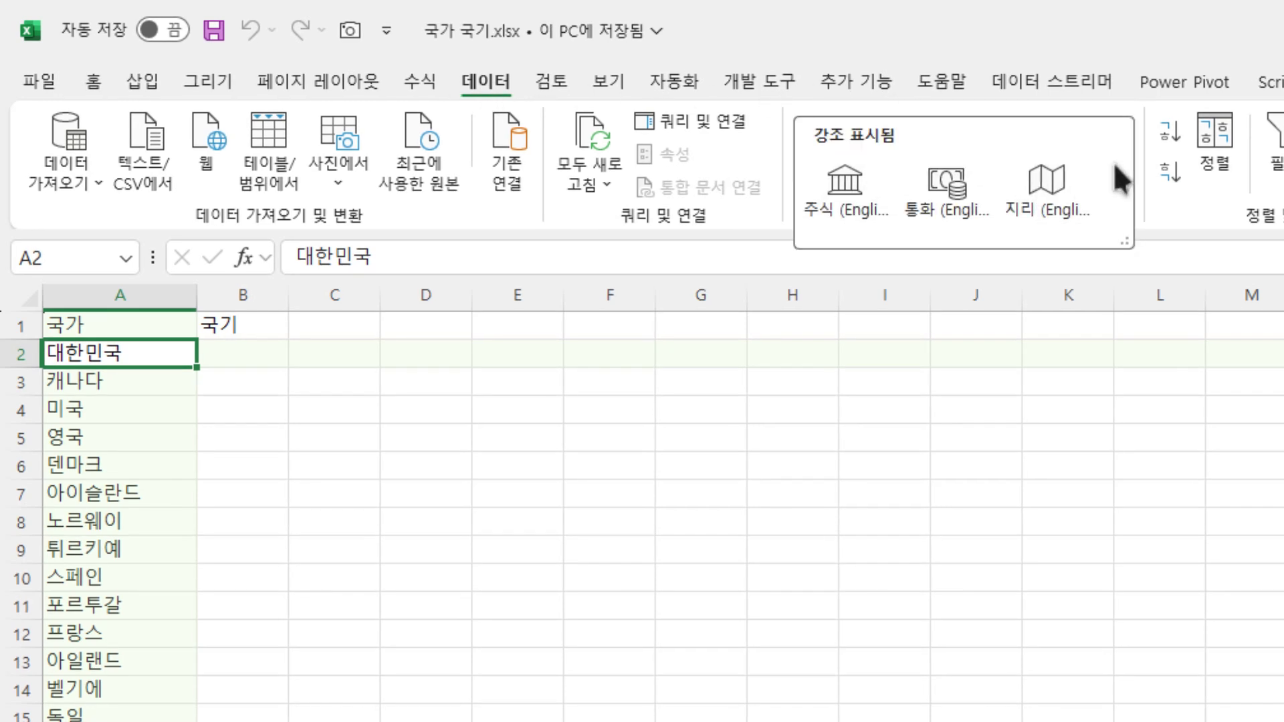
{"action": "left_click", "coordinate": [997, 34]}
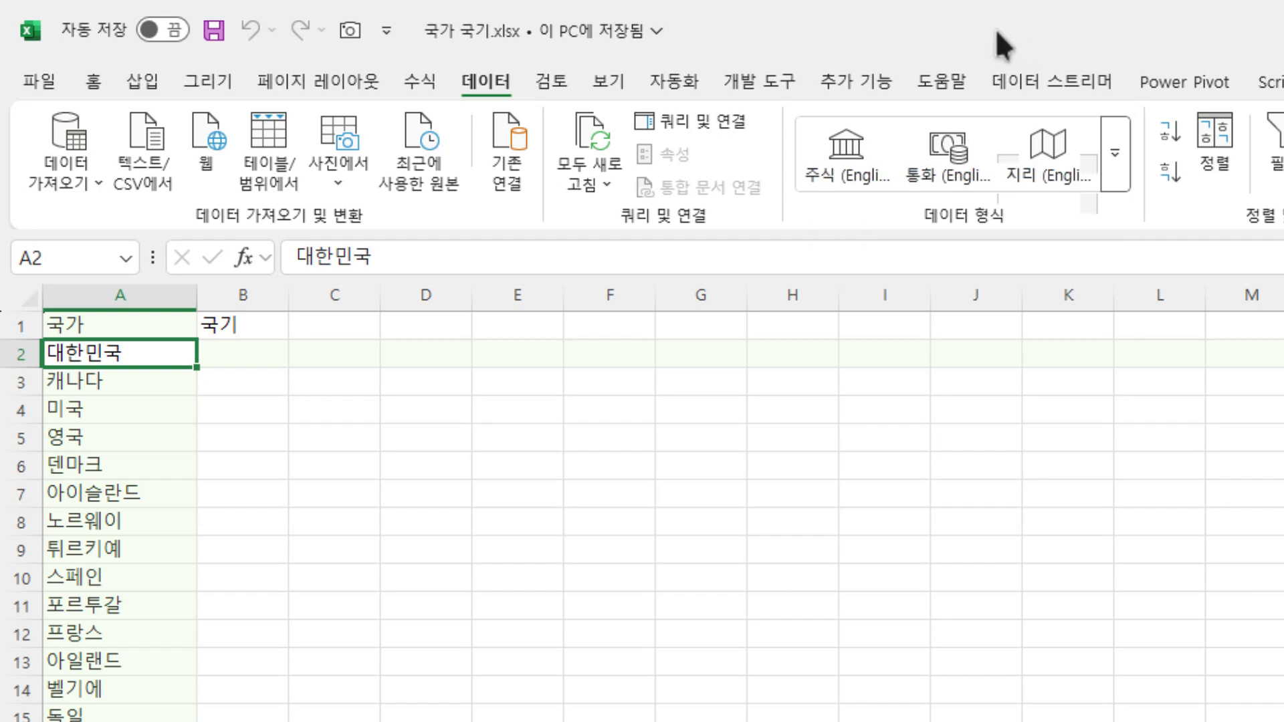
{"action": "left_click", "coordinate": [1122, 162]}
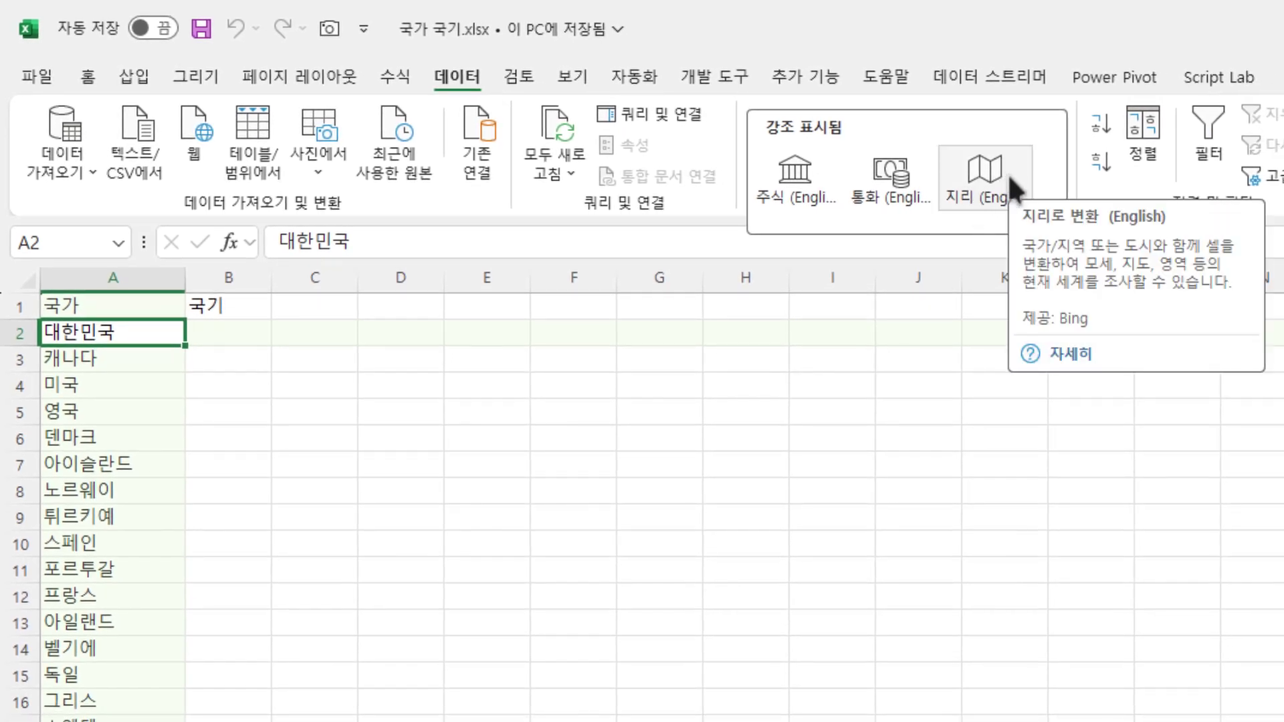
{"action": "left_click", "coordinate": [115, 362]}
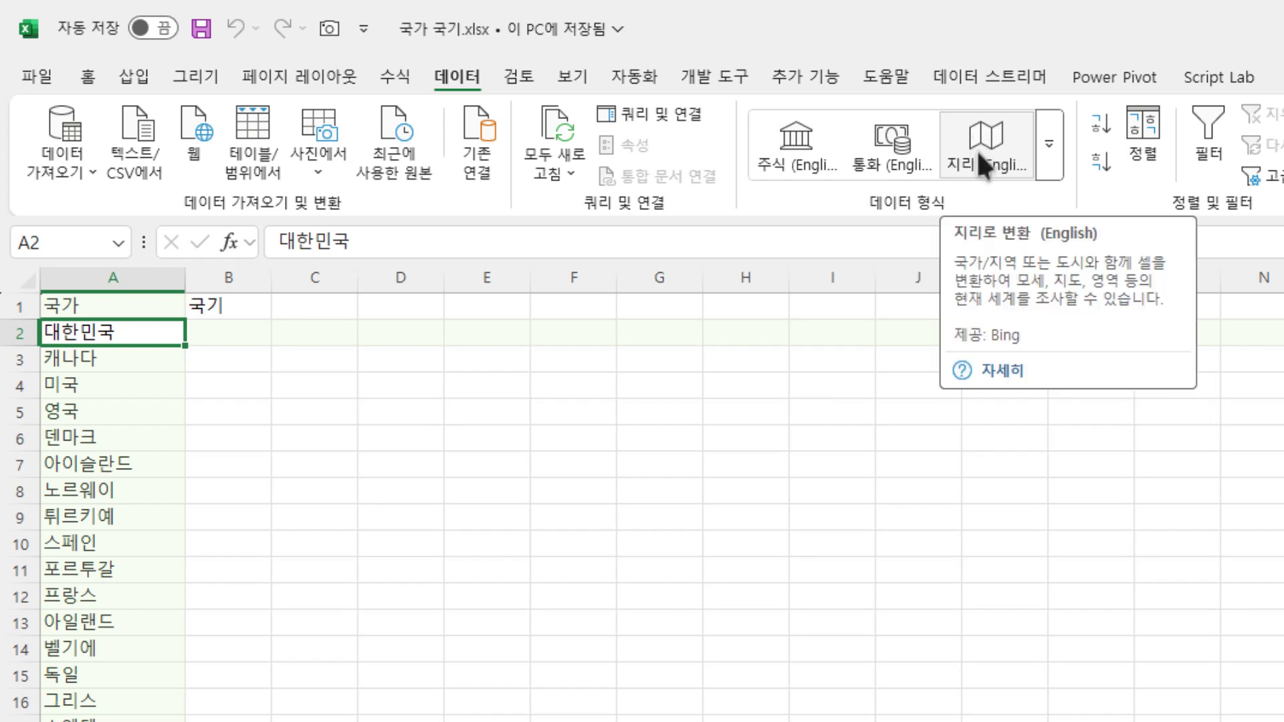
{"action": "left_click", "coordinate": [133, 484]}
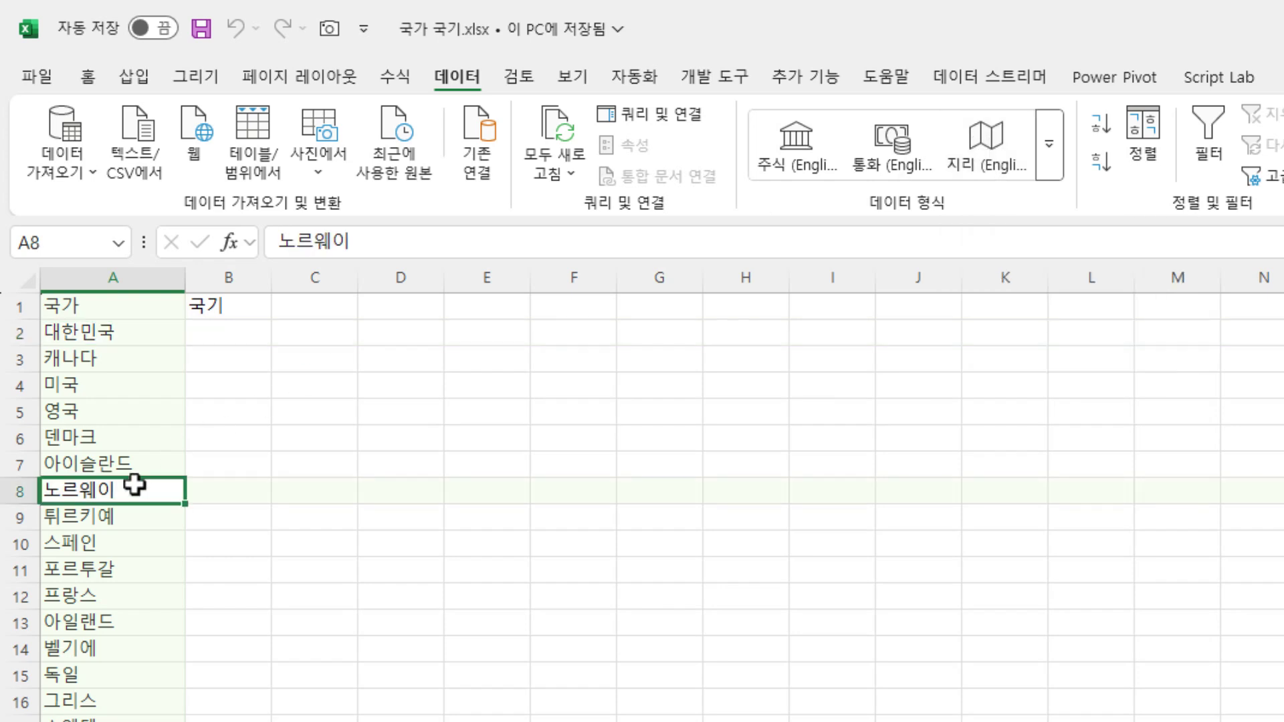
{"action": "left_click", "coordinate": [118, 336]}
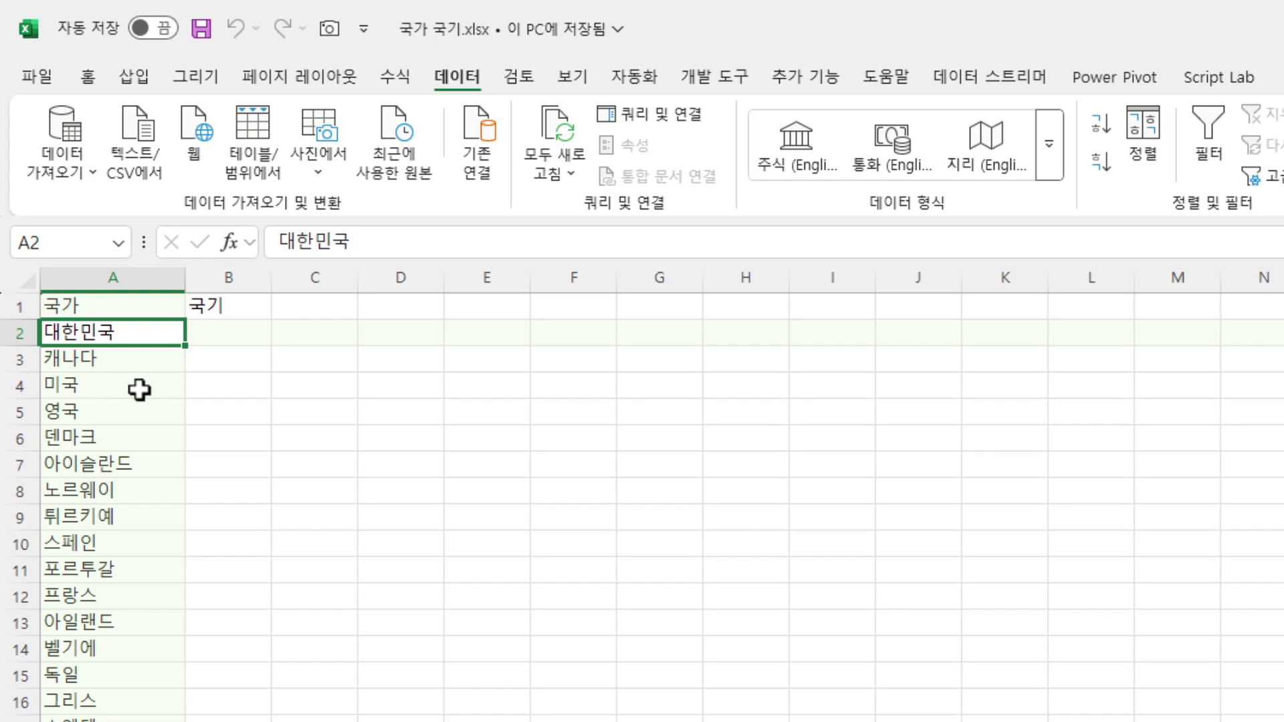
Try to convert all the country names in column A, starting at A2, to the Geography data type, and undo the conversion
{"action": "double_click", "coordinate": [139, 346], "text": "shift"}
{"action": "scroll", "coordinate": [212, 494], "scroll_direction": "up", "scroll_amount": 7}
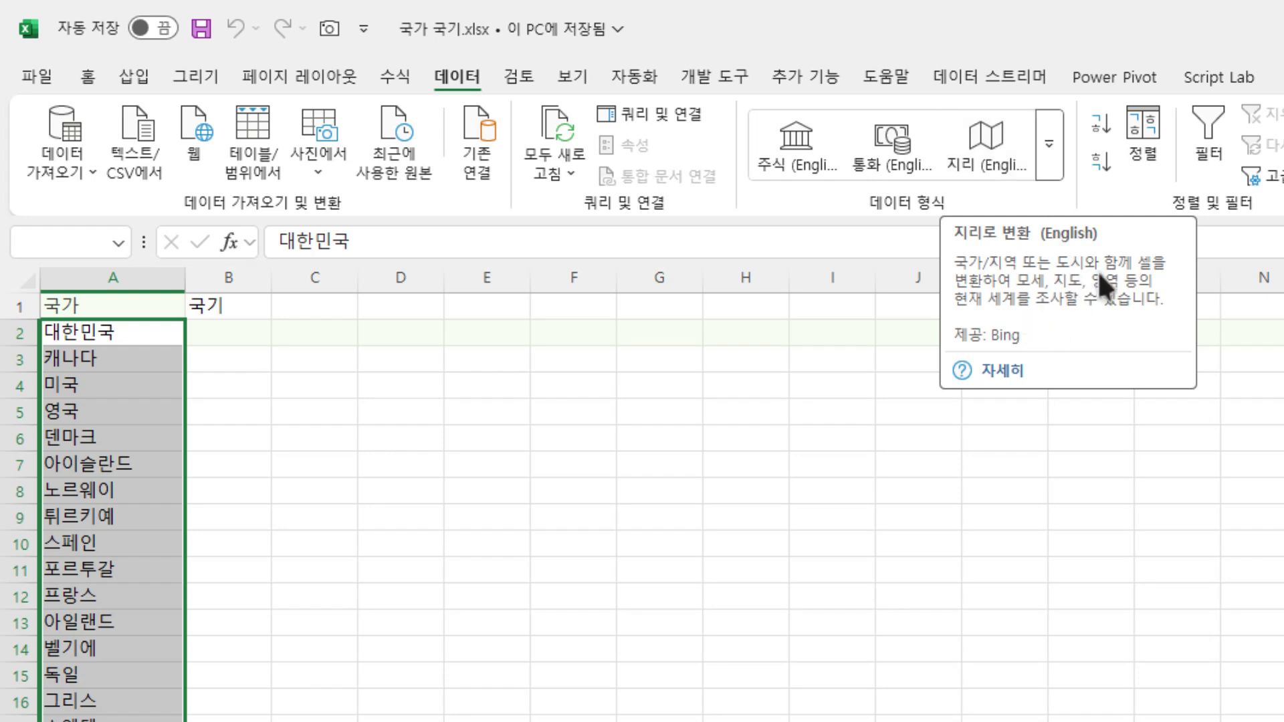
{"action": "left_click", "coordinate": [996, 167]}
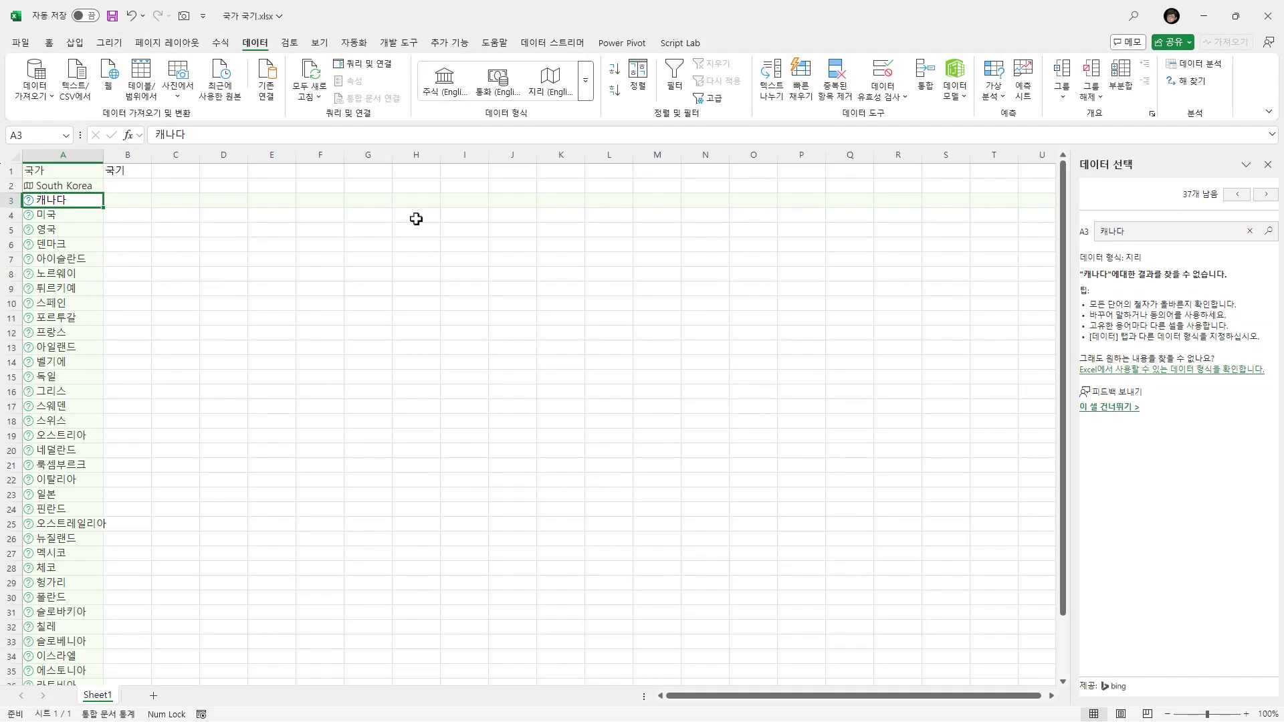
{"action": "left_click", "coordinate": [1267, 165]}
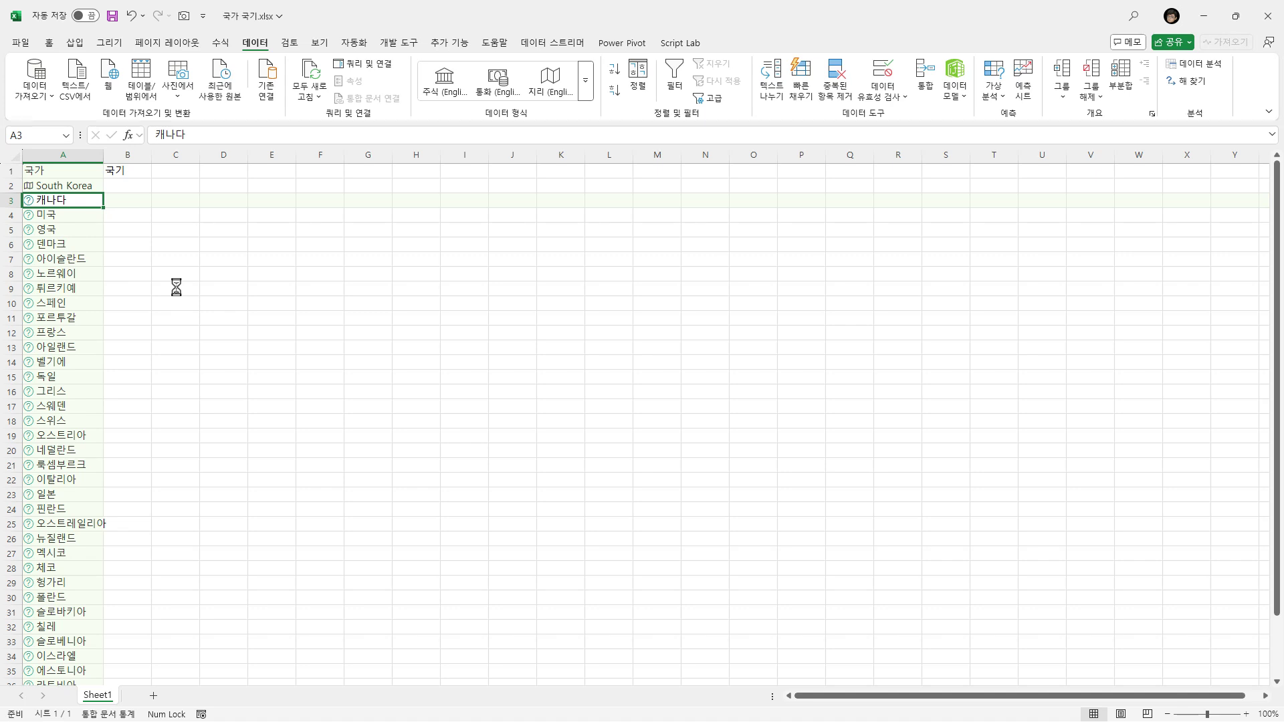
{"action": "key", "text": "ctrl+z"}
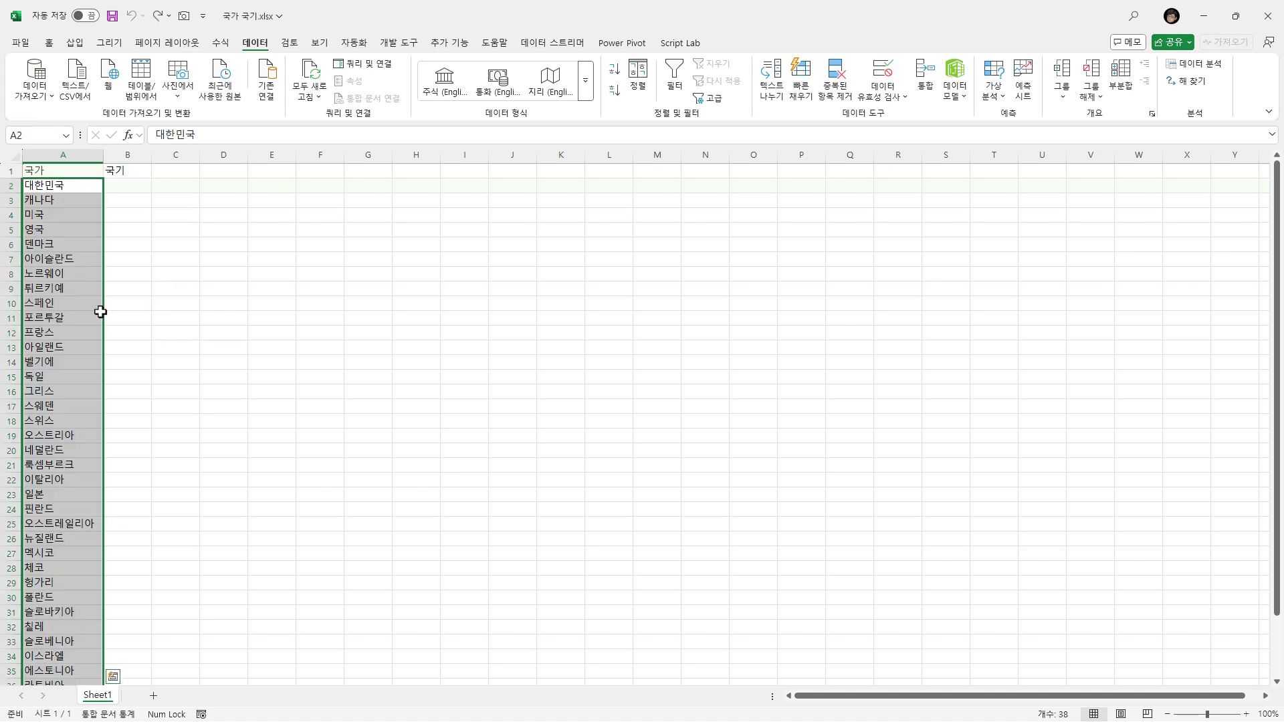
Copy the country names from column A as values only into column G, starting at G2
{"action": "left_click_drag", "start_coordinate": [104, 317], "coordinate": [389, 324]}
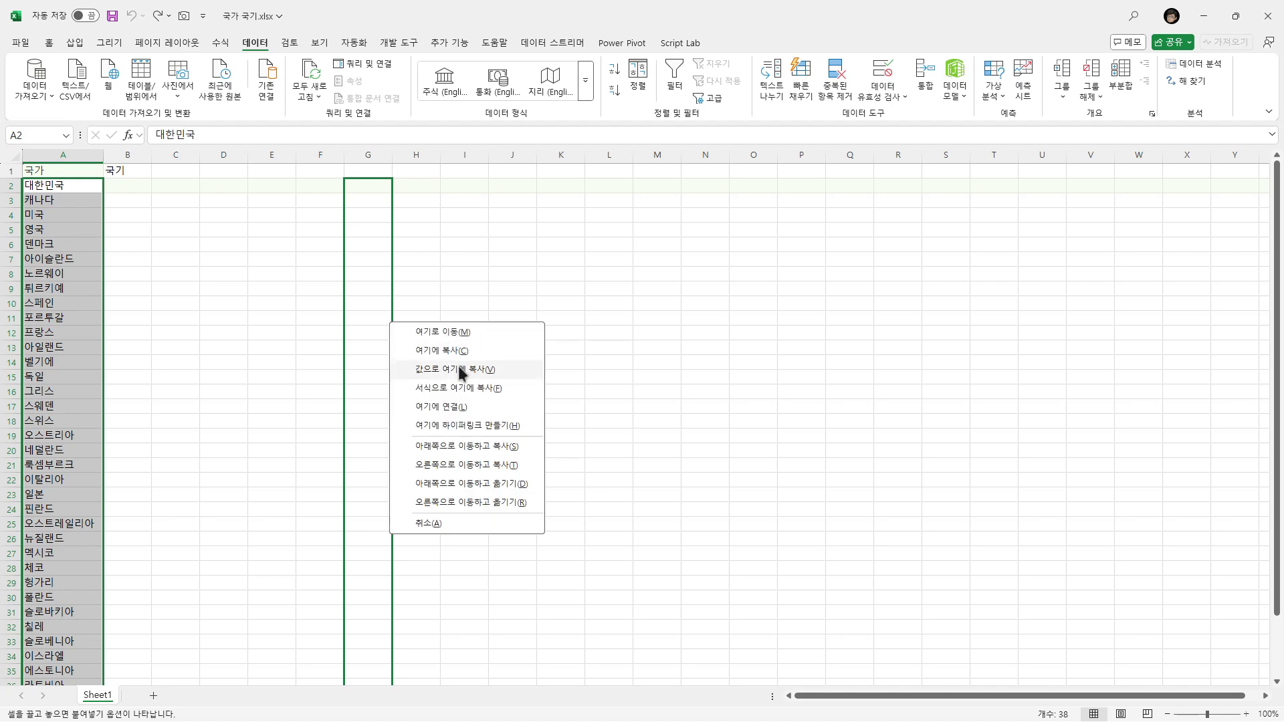
{"action": "left_click", "coordinate": [459, 366]}
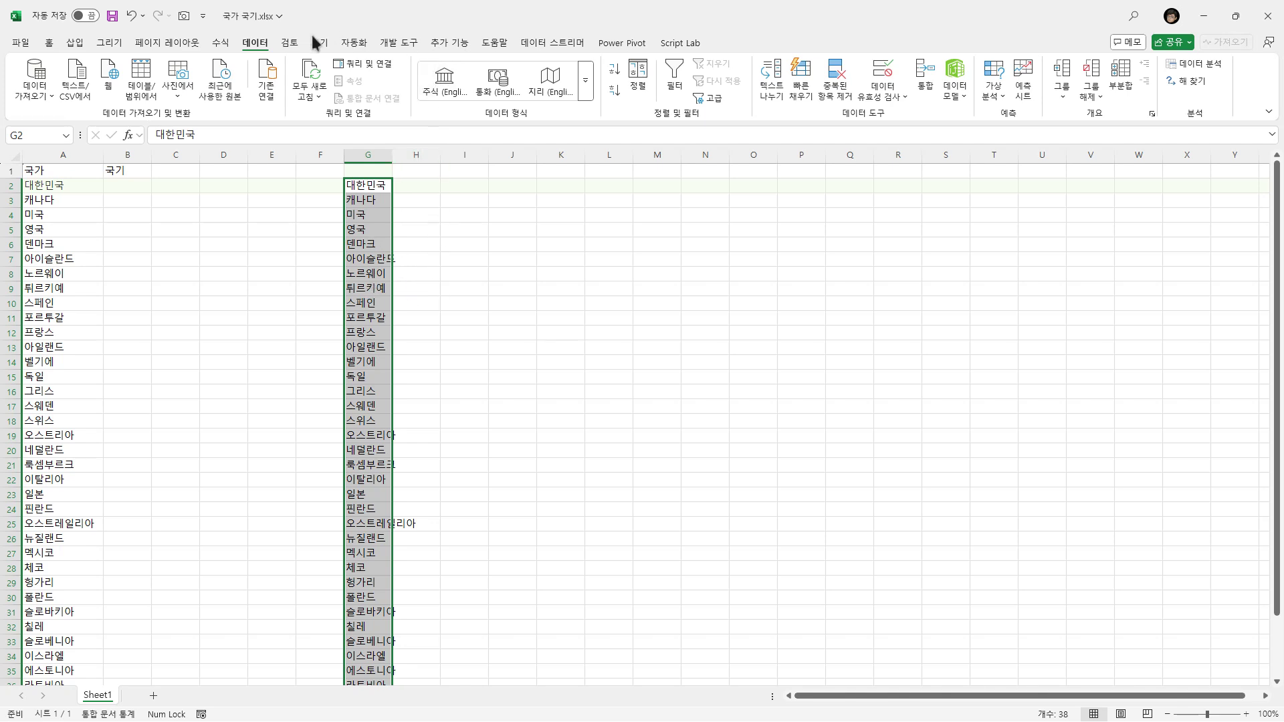
Translate the country names in column G into English with the Translator
{"action": "left_click", "coordinate": [289, 42]}
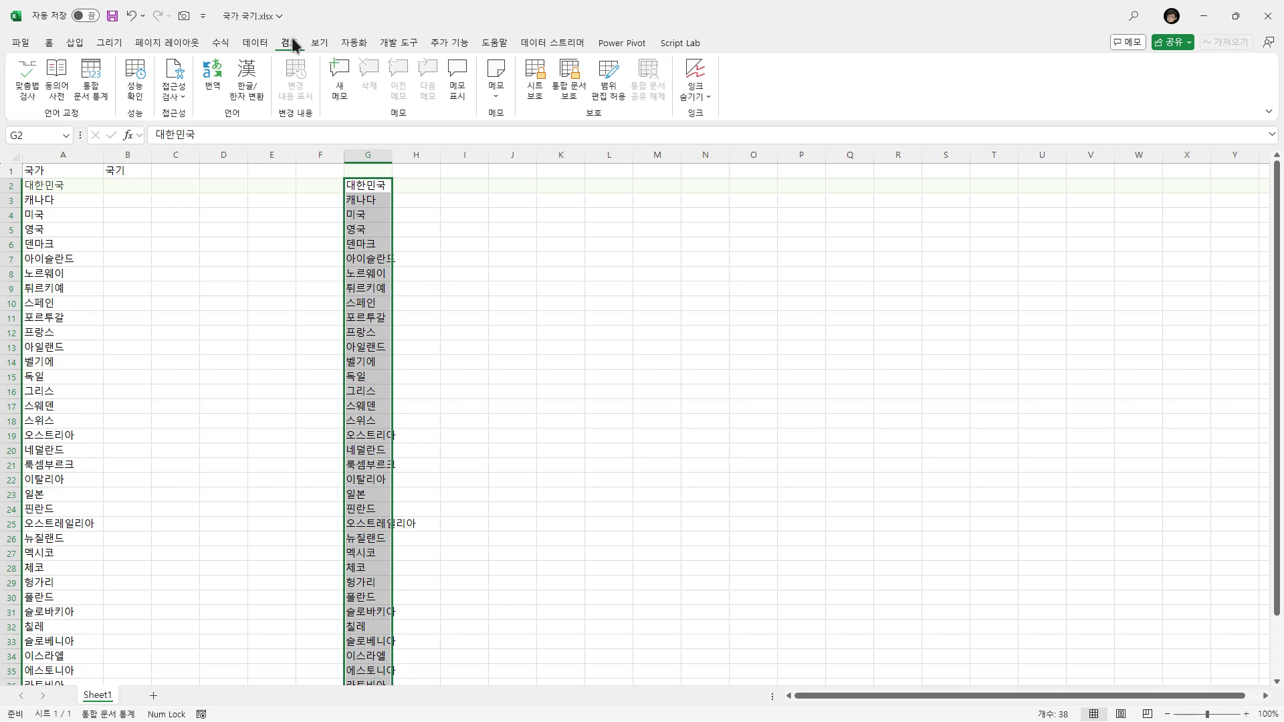
{"action": "left_click", "coordinate": [206, 87]}
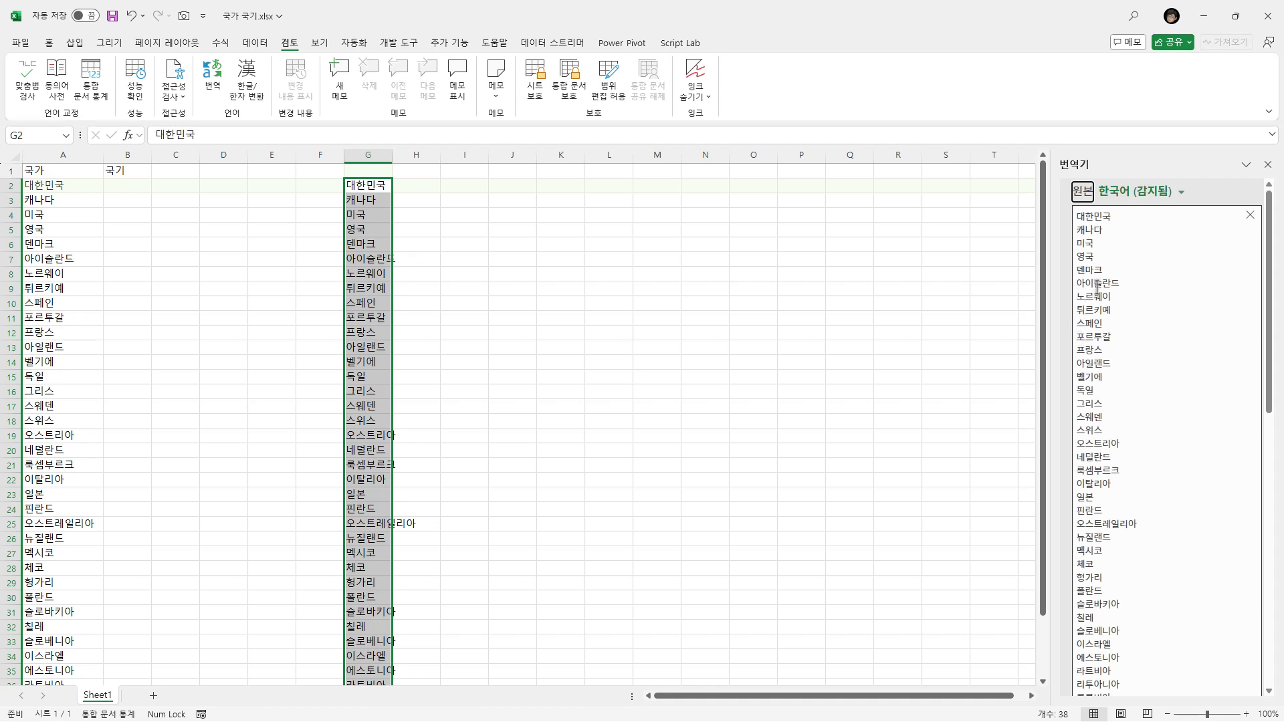
{"action": "scroll", "coordinate": [1130, 345], "scroll_direction": "down", "scroll_amount": 5}
{"action": "scroll", "coordinate": [1128, 351], "scroll_direction": "down", "scroll_amount": 2}
{"action": "left_click", "coordinate": [1129, 338]}
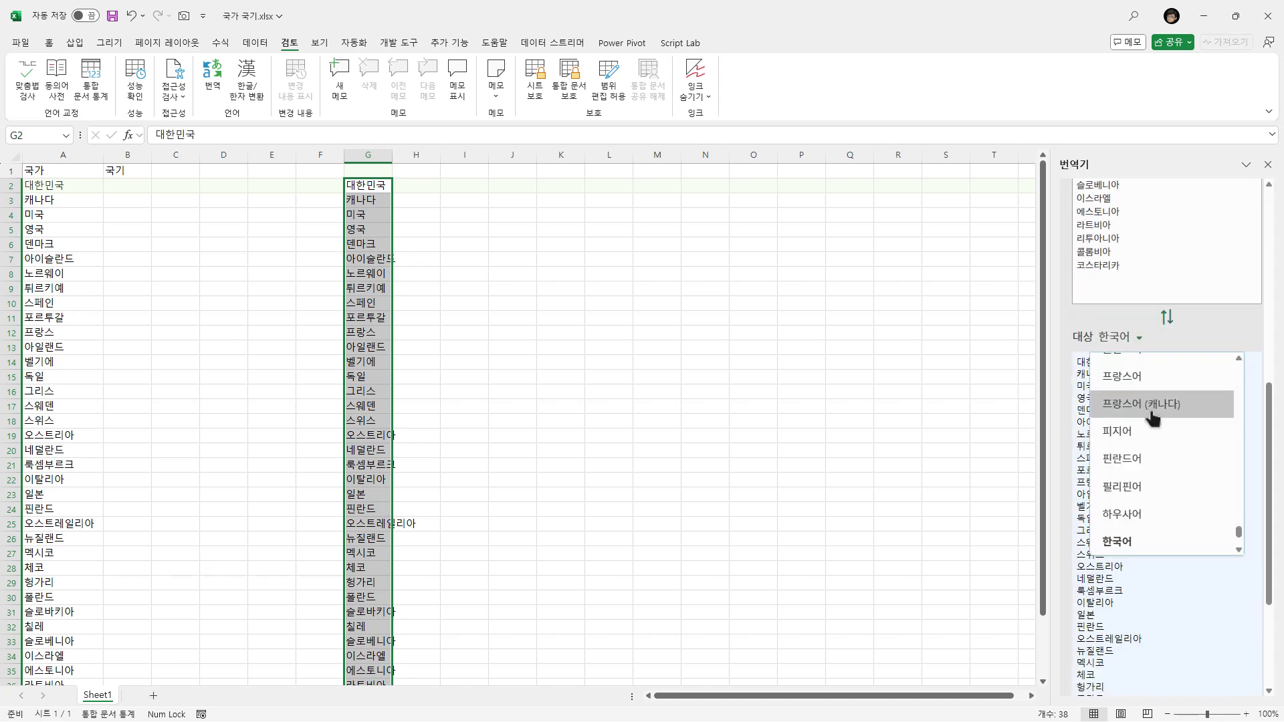
{"action": "scroll", "coordinate": [1160, 444], "scroll_direction": "up", "scroll_amount": 12}
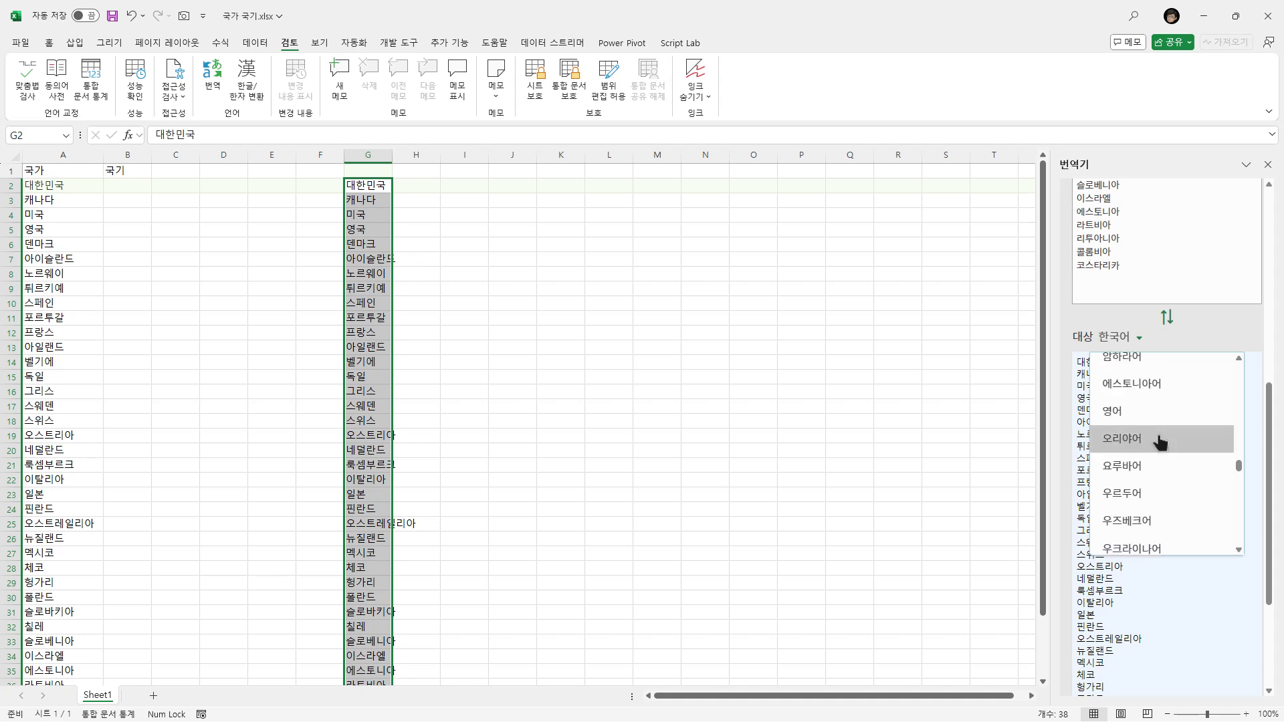
{"action": "left_click", "coordinate": [1124, 412]}
{"action": "scroll", "coordinate": [1123, 421], "scroll_direction": "down", "scroll_amount": 3}
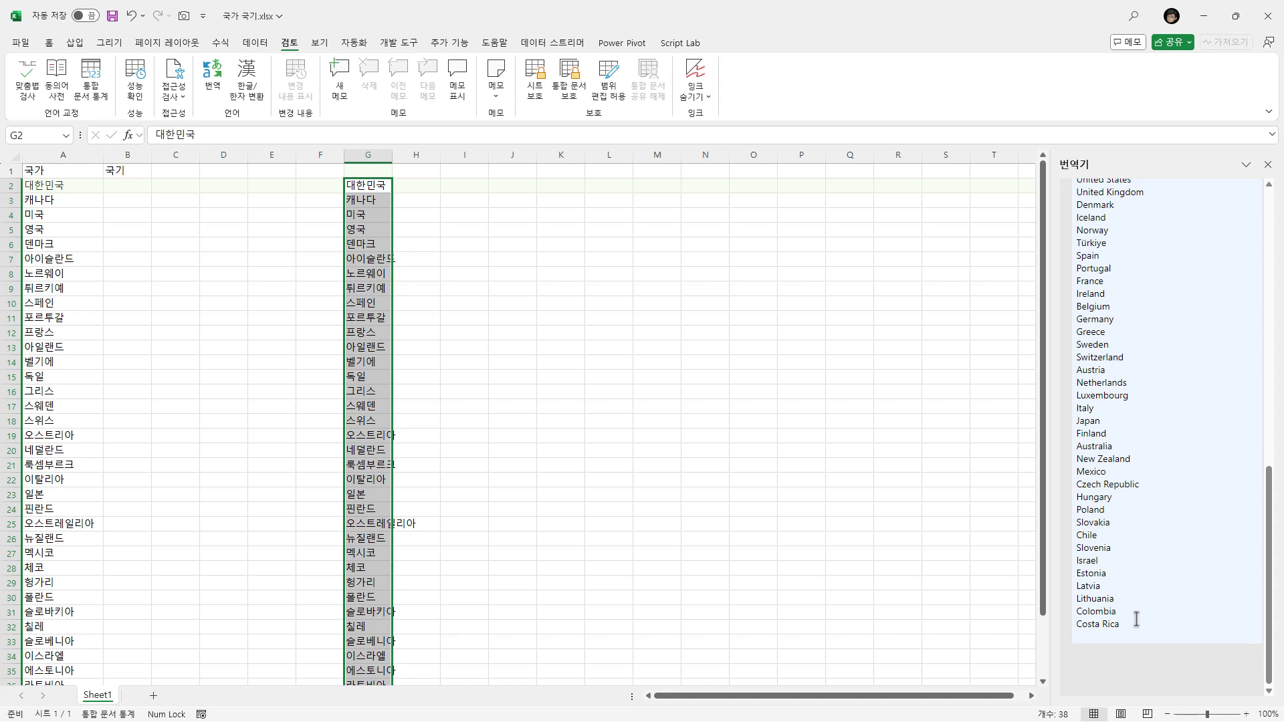
Try to paste the Translator's full English country list into J2, close the Translator and undo the paste
{"action": "left_click_drag", "start_coordinate": [1136, 618], "coordinate": [1110, 460]}
{"action": "left_click", "coordinate": [1177, 435]}
{"action": "key", "text": "ctrl+a"}
{"action": "scroll", "coordinate": [1180, 435], "scroll_direction": "up", "scroll_amount": 3}
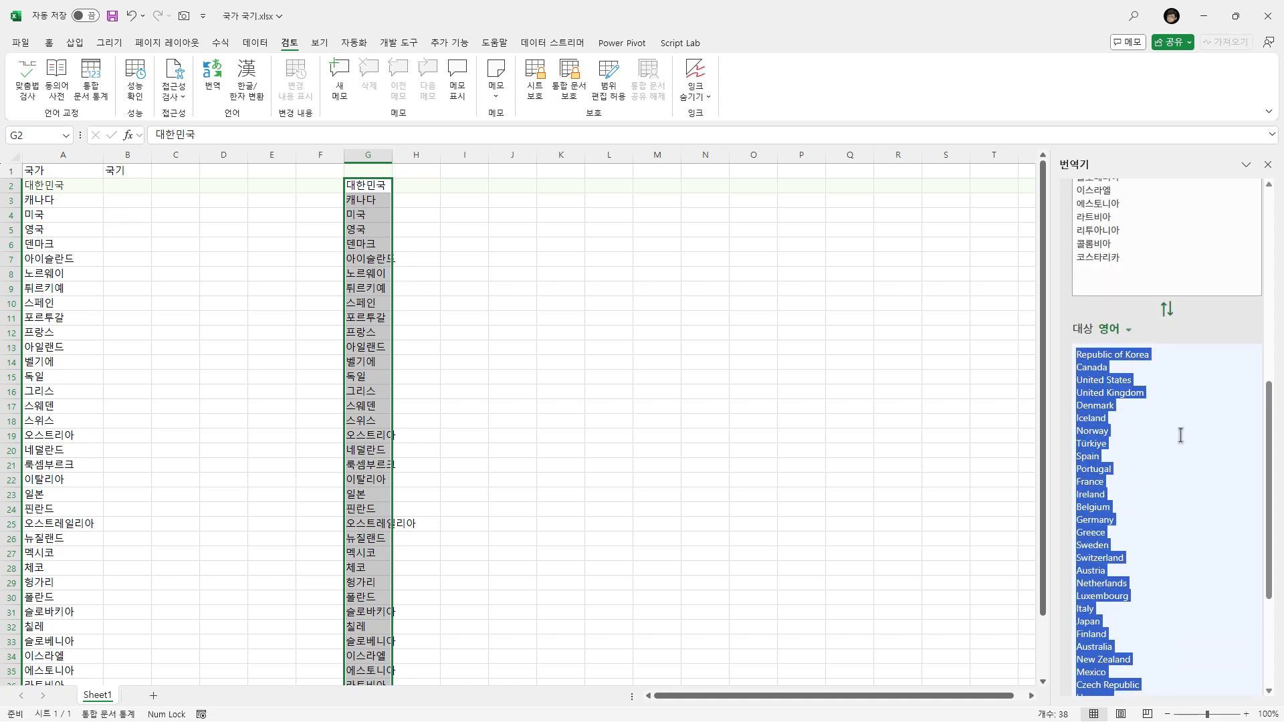
{"action": "left_click", "coordinate": [520, 184]}
{"action": "key", "text": "ctrl+v"}
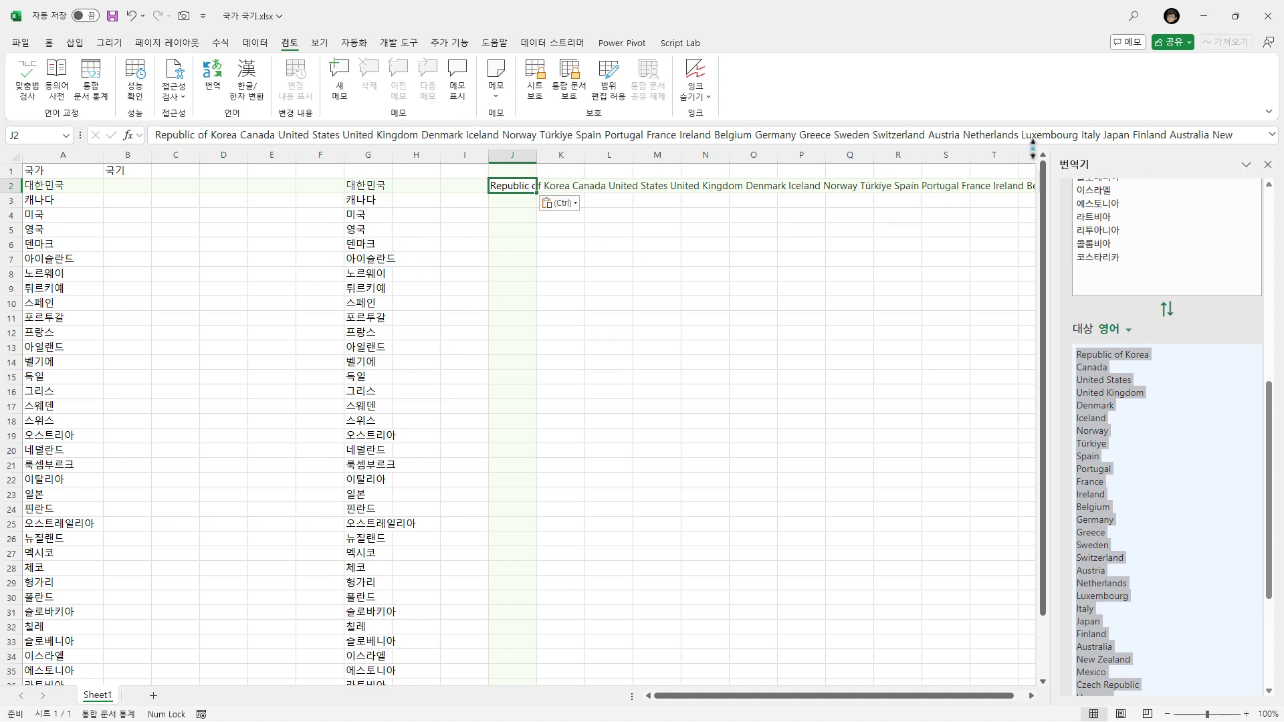
{"action": "left_click", "coordinate": [1266, 164]}
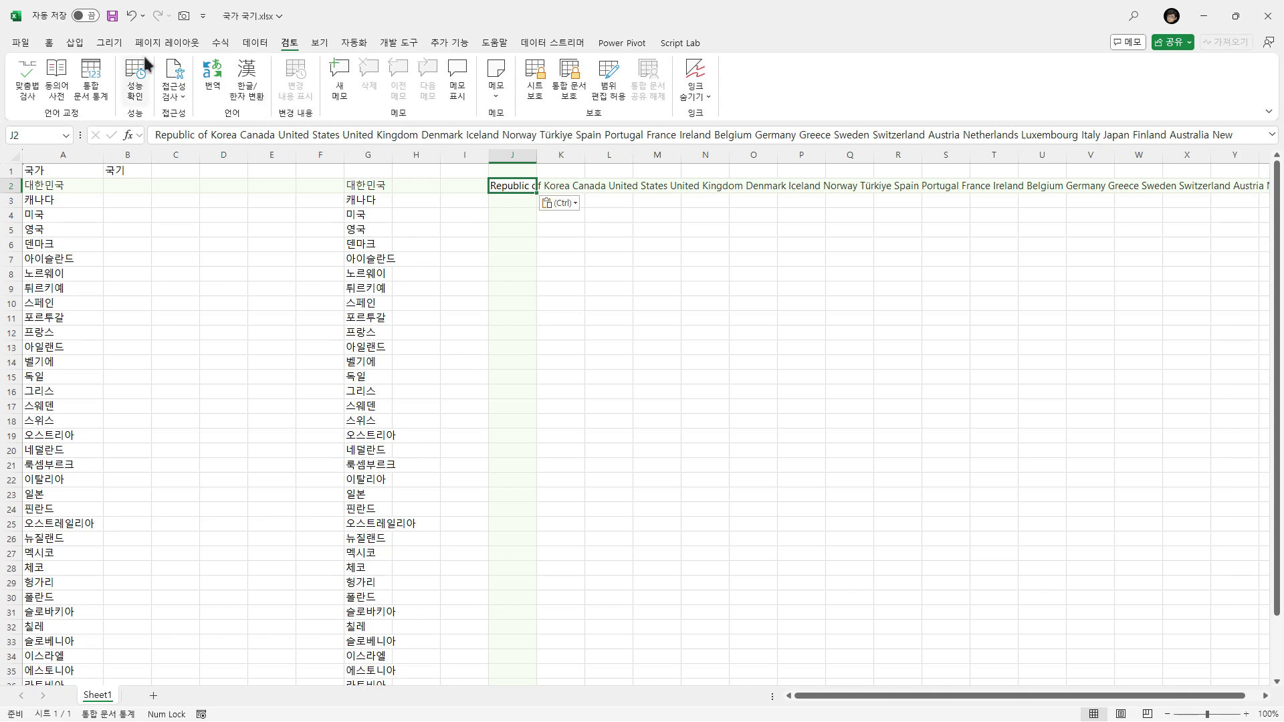
{"action": "left_click", "coordinate": [131, 16]}
{"action": "left_click", "coordinate": [530, 348]}
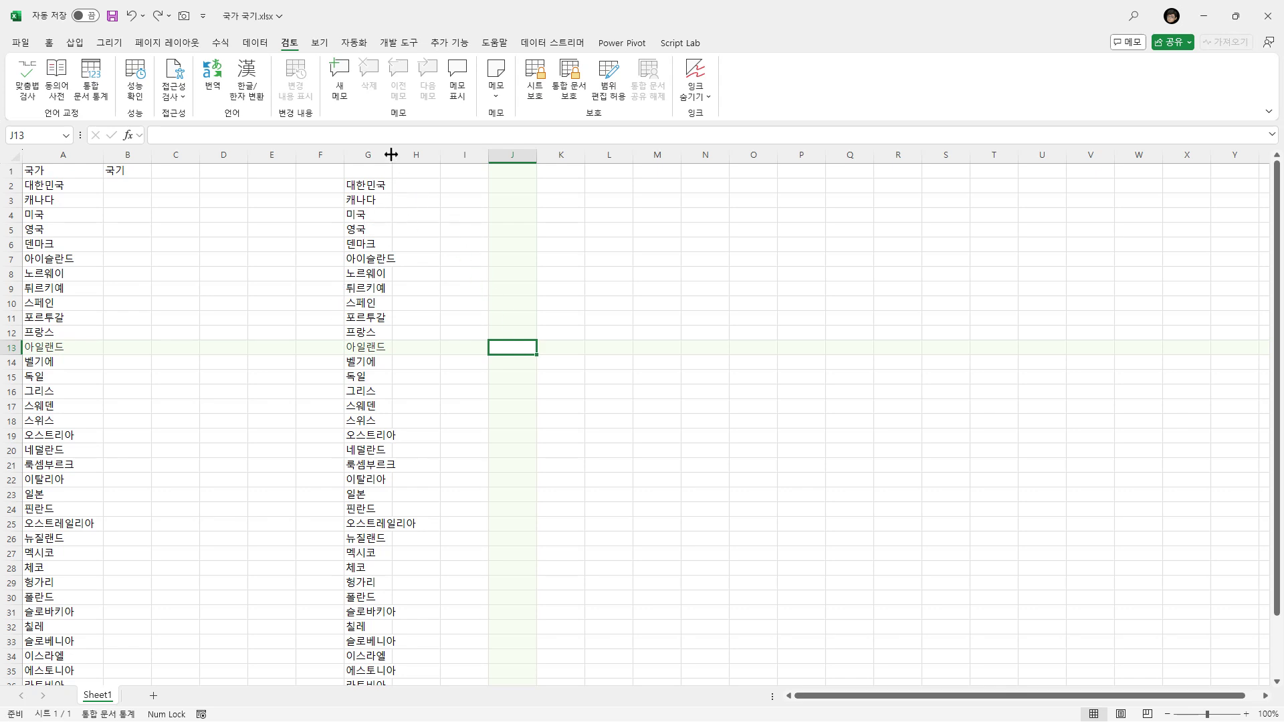
Enter the formula =TRANSLATE(G2,"ko","en") in H2 to translate the first country name from Korean to English
{"action": "left_click", "coordinate": [413, 186]}
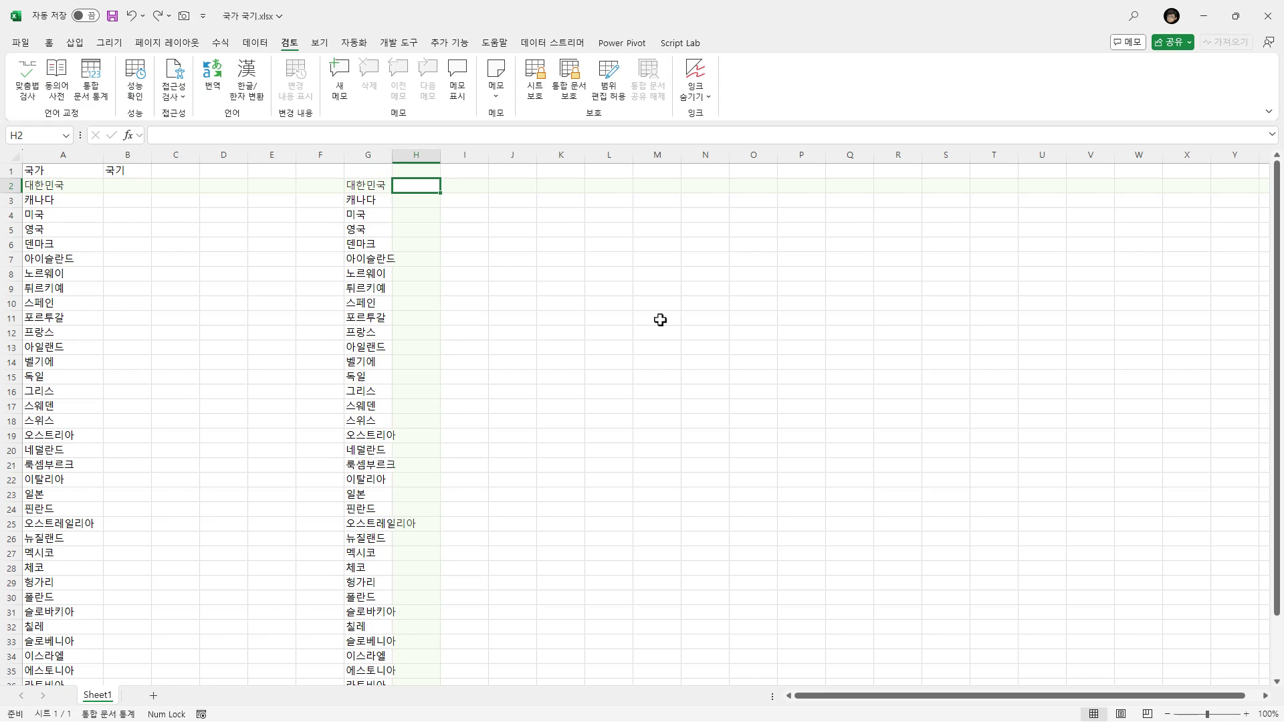
{"action": "type", "text": "=tran"}
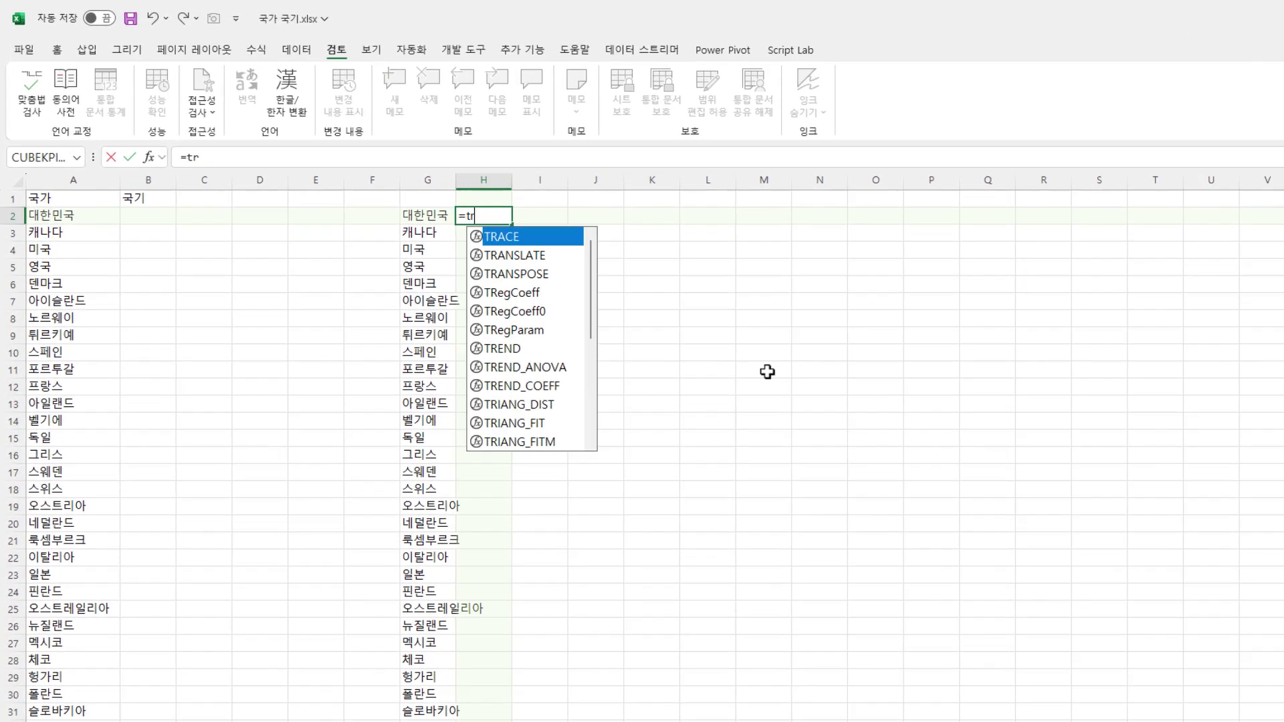
{"action": "key", "text": "Tab"}
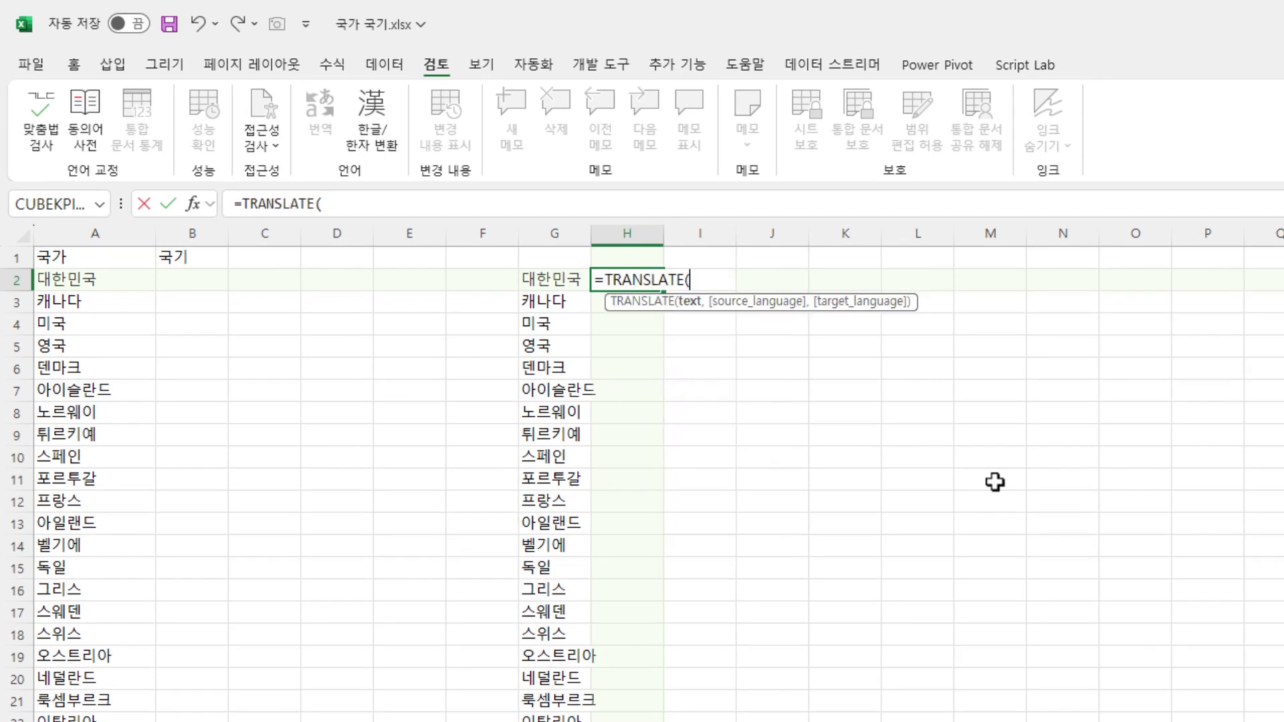
{"action": "left_click", "coordinate": [570, 284]}
{"action": "type", "text": ","}
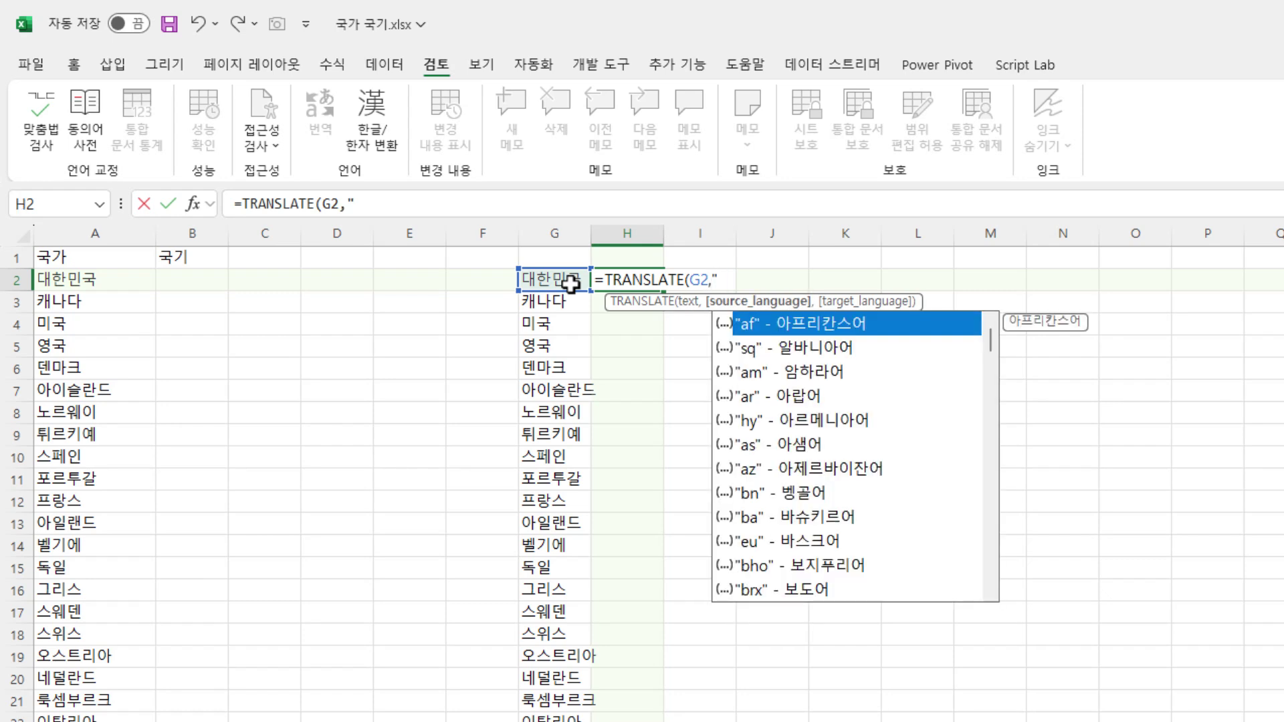
{"action": "type", "text": "\"ko"}
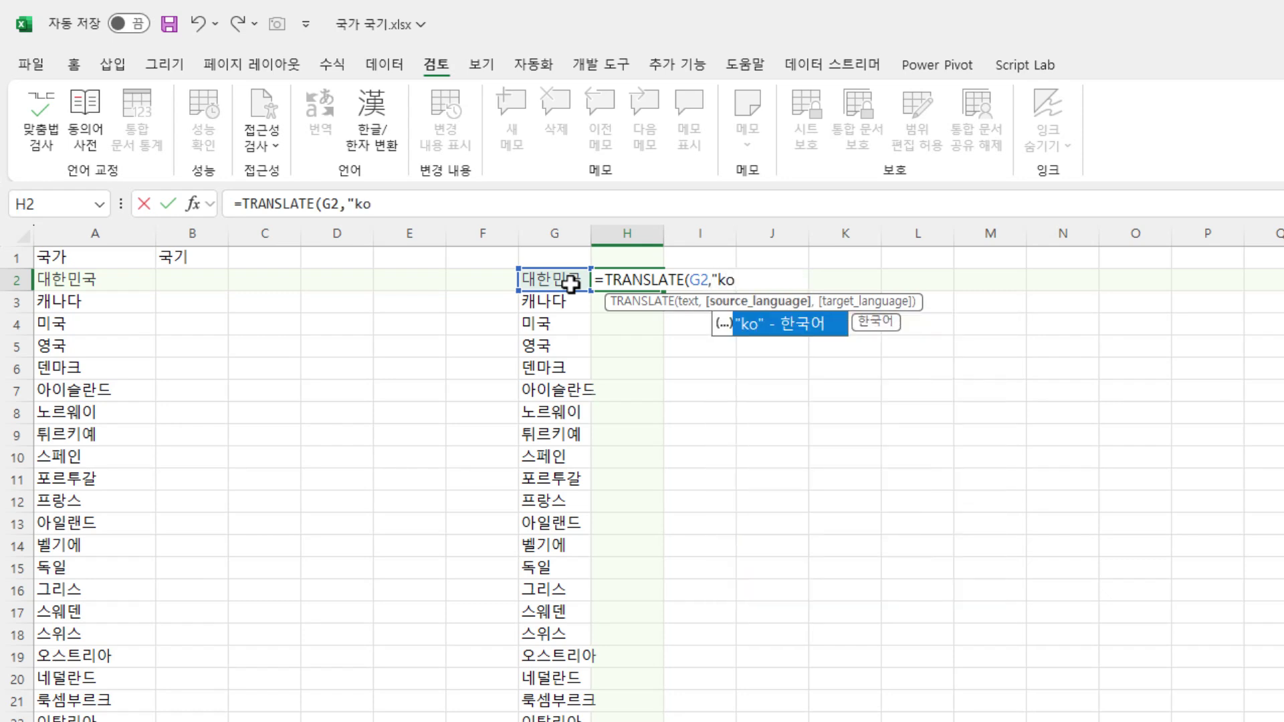
{"action": "type", "text": "\""}
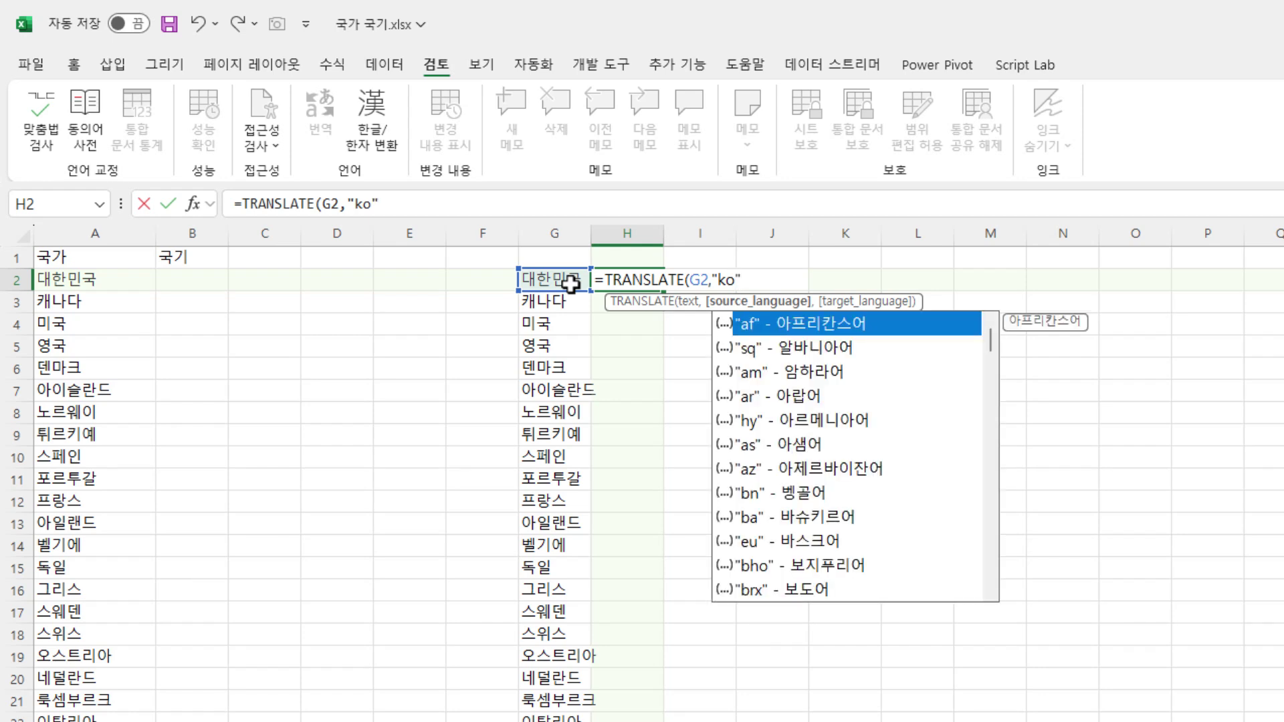
{"action": "type", "text": ","}
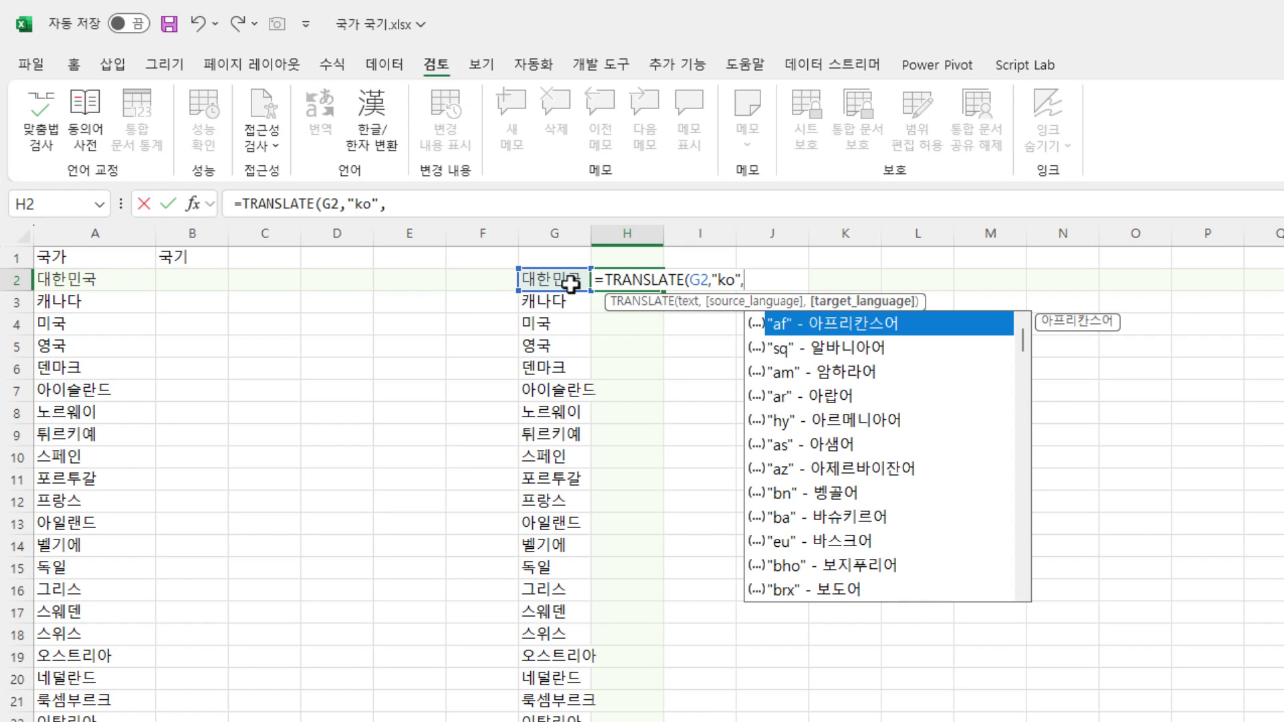
{"action": "type", "text": "\"en"}
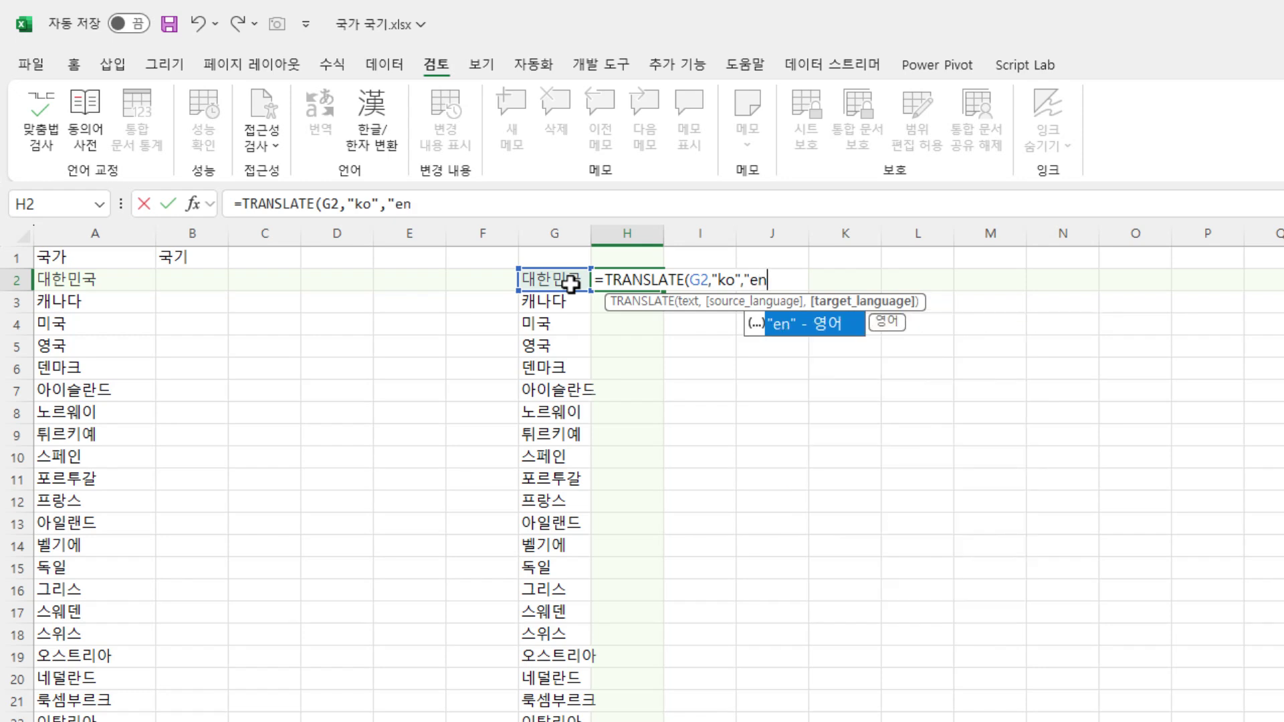
{"action": "type", "text": "\")"}
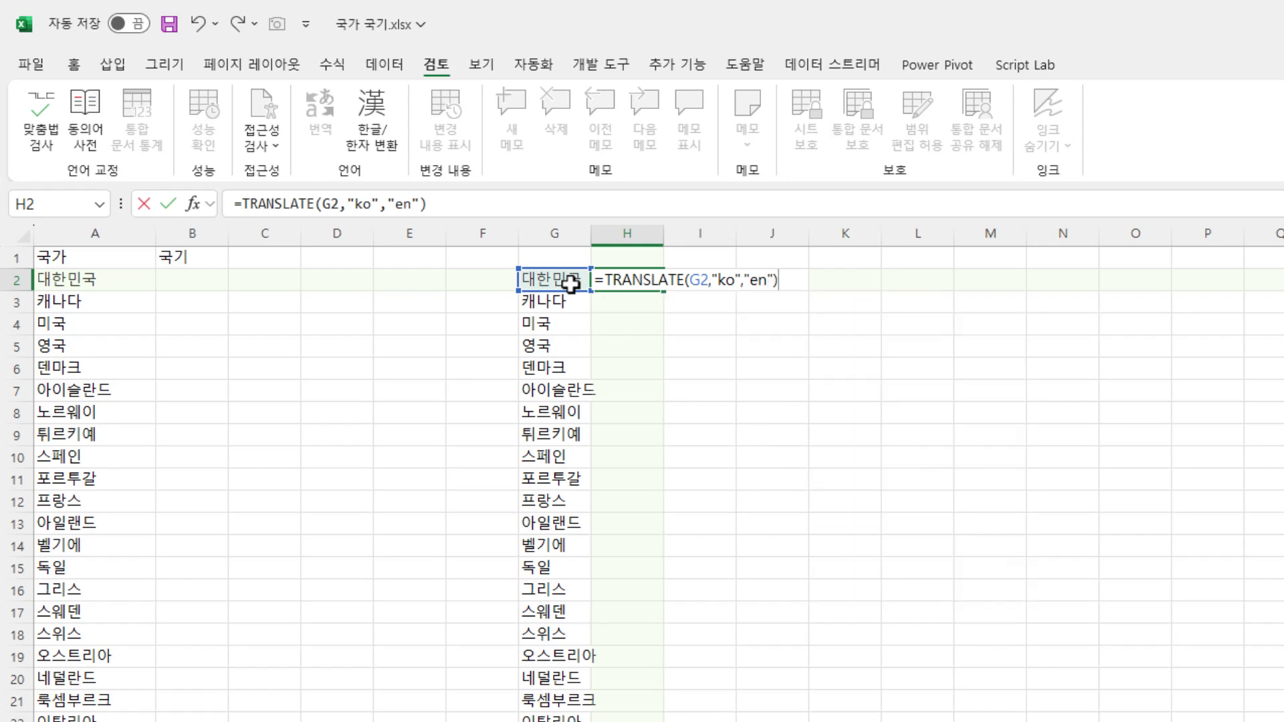
{"action": "key", "text": "Return"}
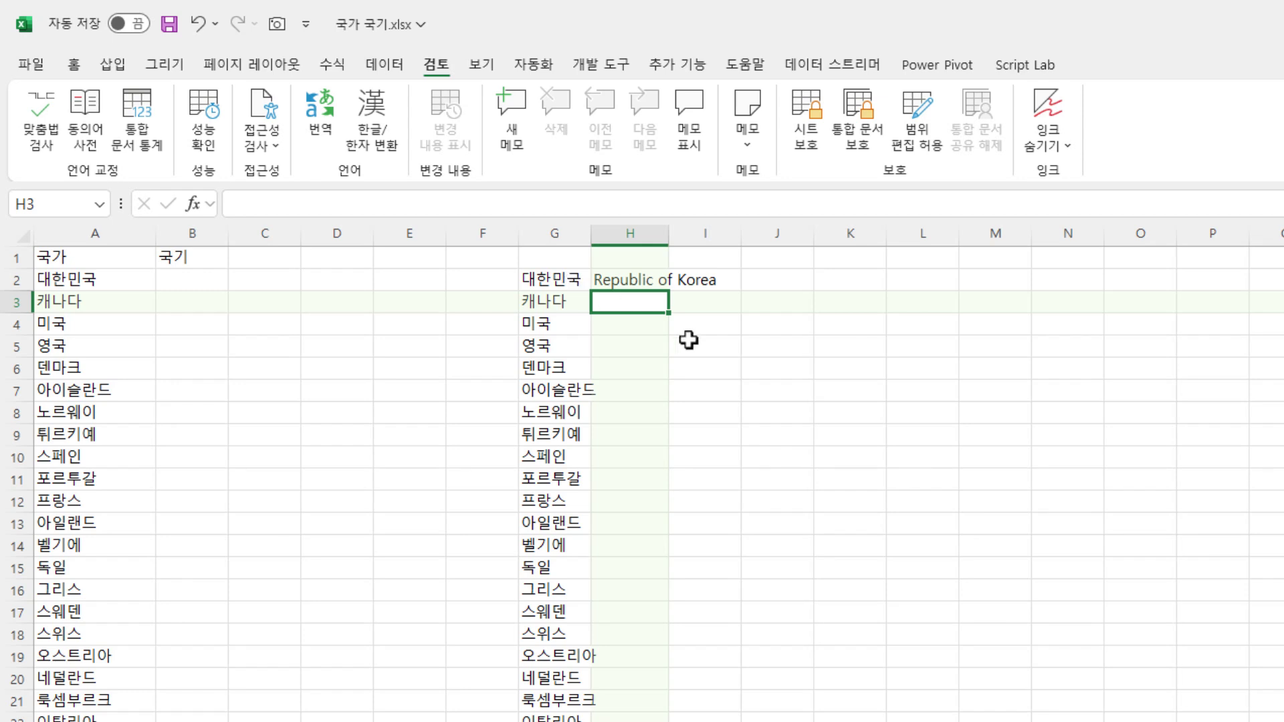
Fill the TRANSLATE formula from H2 down column H for all the country names in column G
{"action": "left_click", "coordinate": [642, 279]}
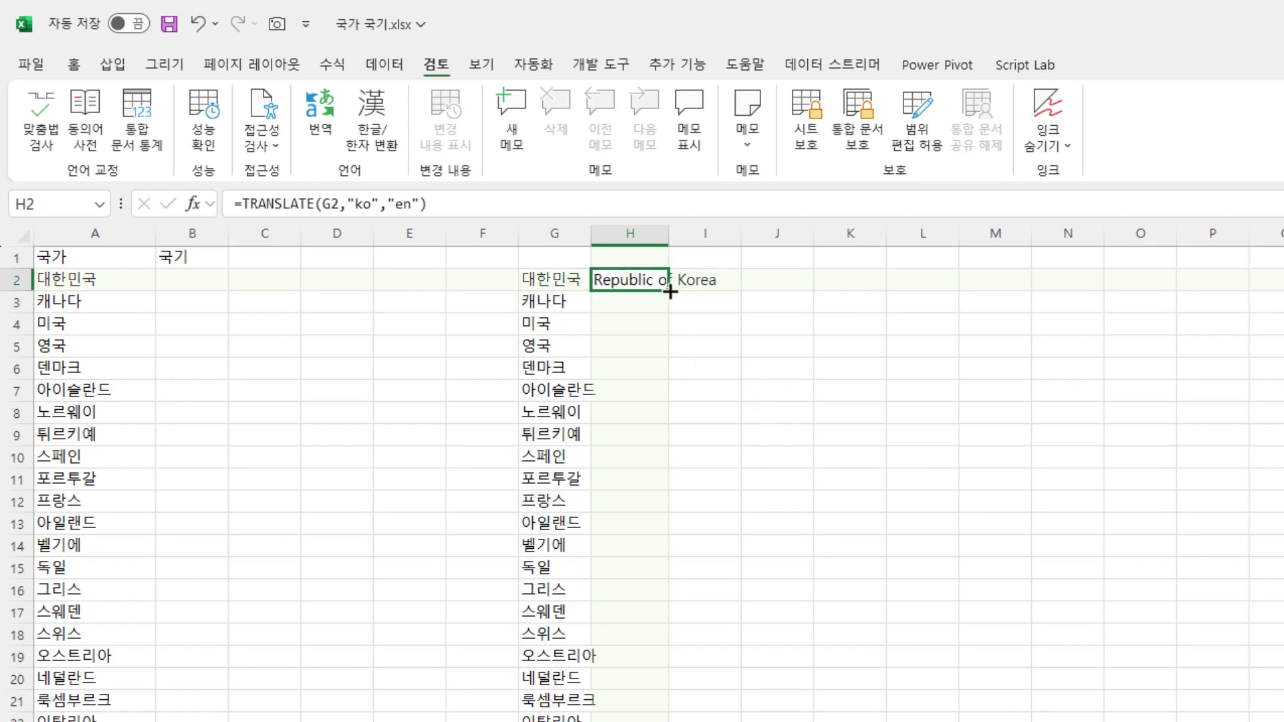
{"action": "double_click", "coordinate": [669, 292]}
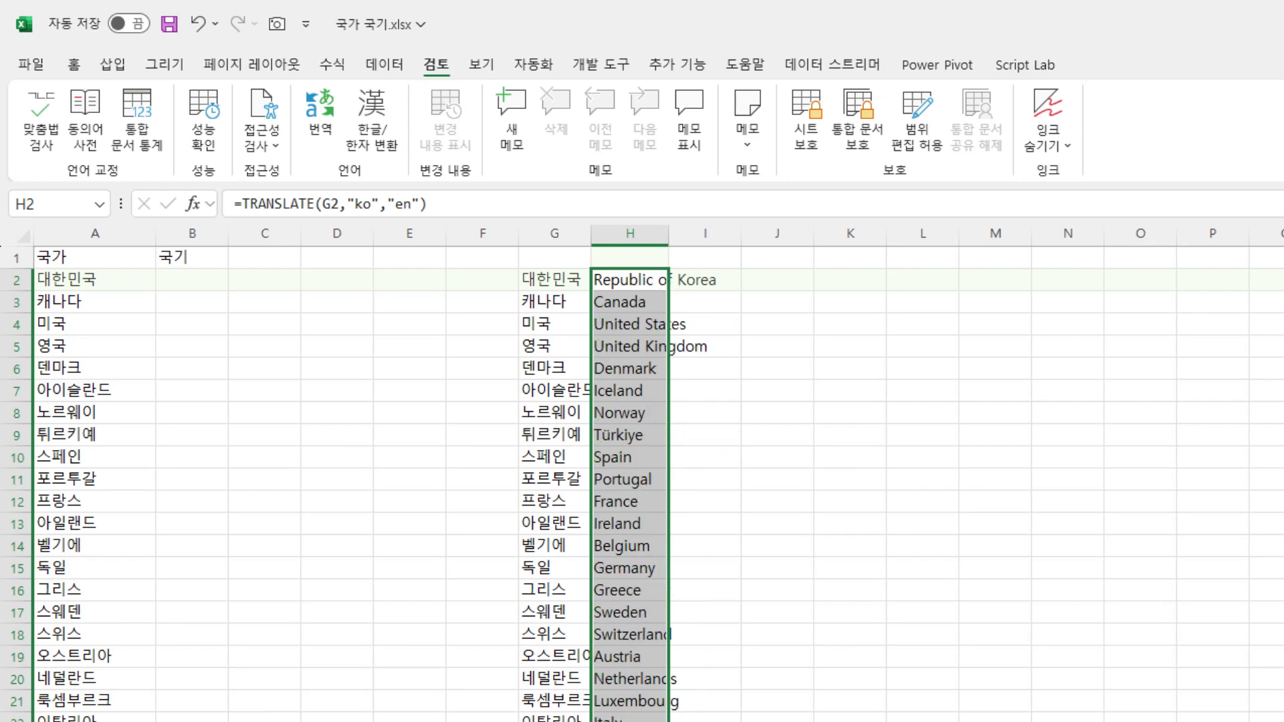
{"action": "left_click", "coordinate": [636, 501]}
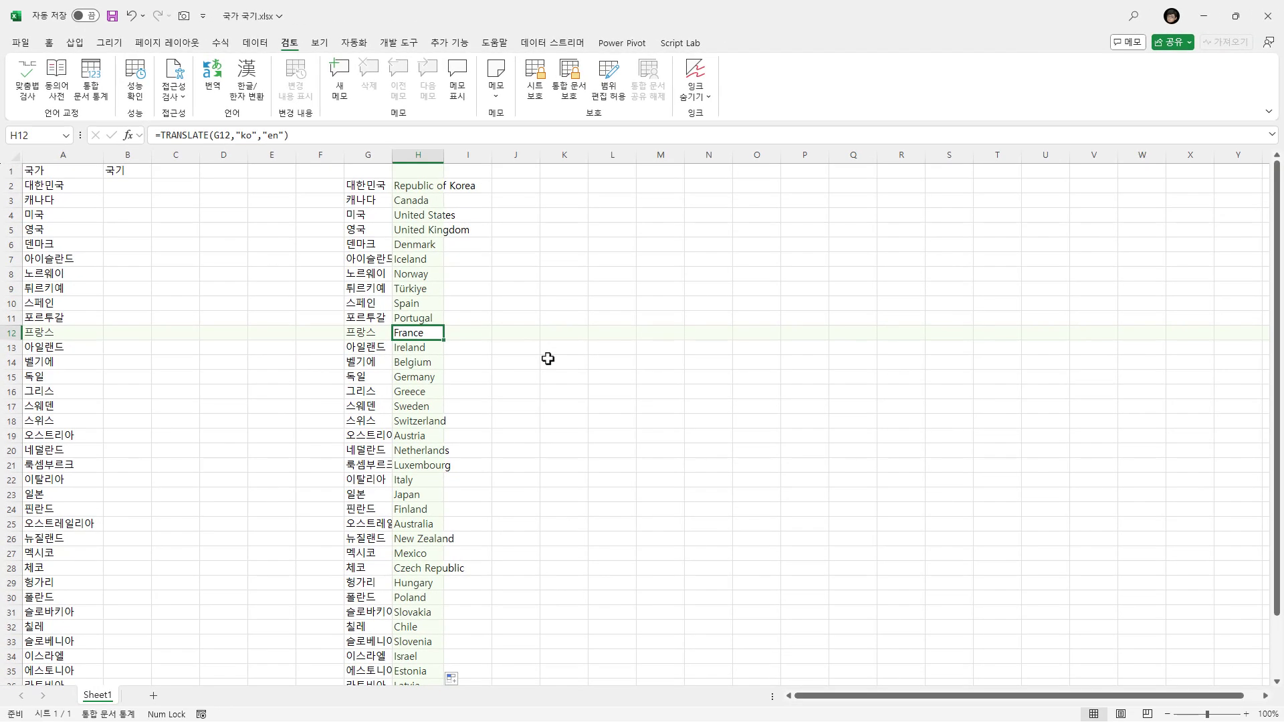
Switch to the browser, examine the cantips.com/3805 post about the GoogleTranslate add-in for Excel, and return to the workbook
{"action": "key", "text": "alt+Tab"}
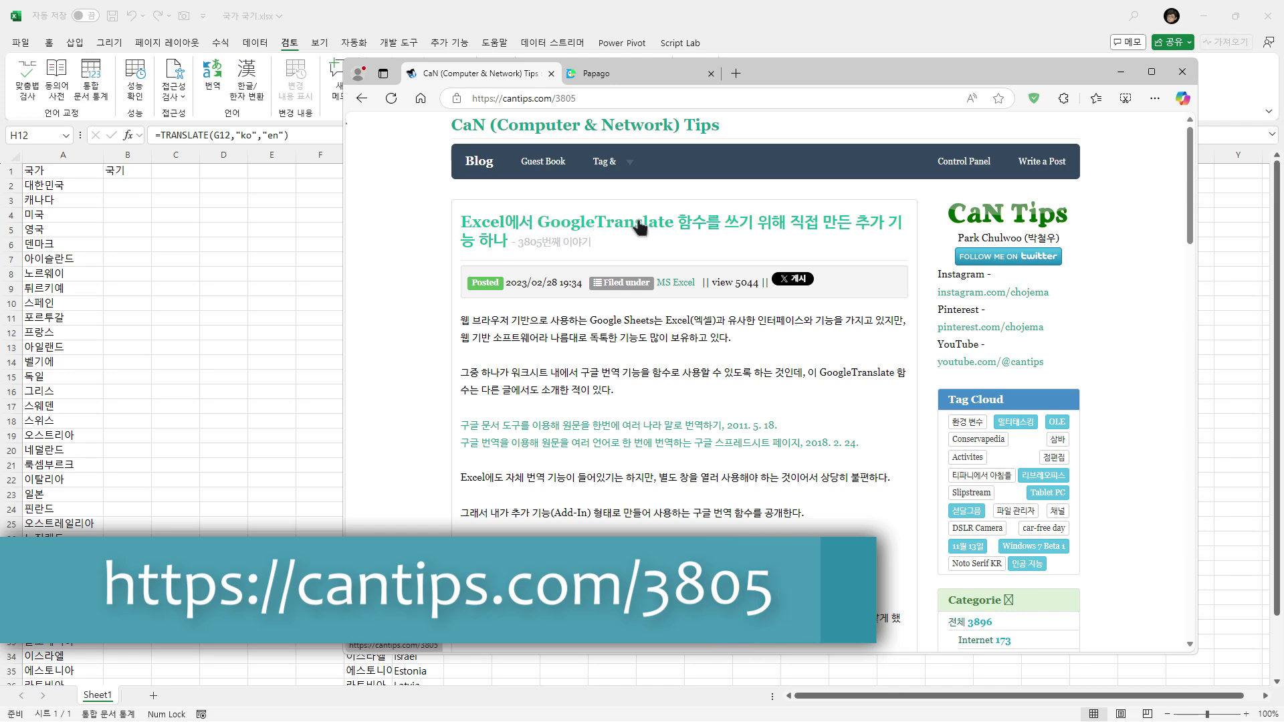
{"action": "scroll", "coordinate": [685, 393], "scroll_direction": "down", "scroll_amount": 1}
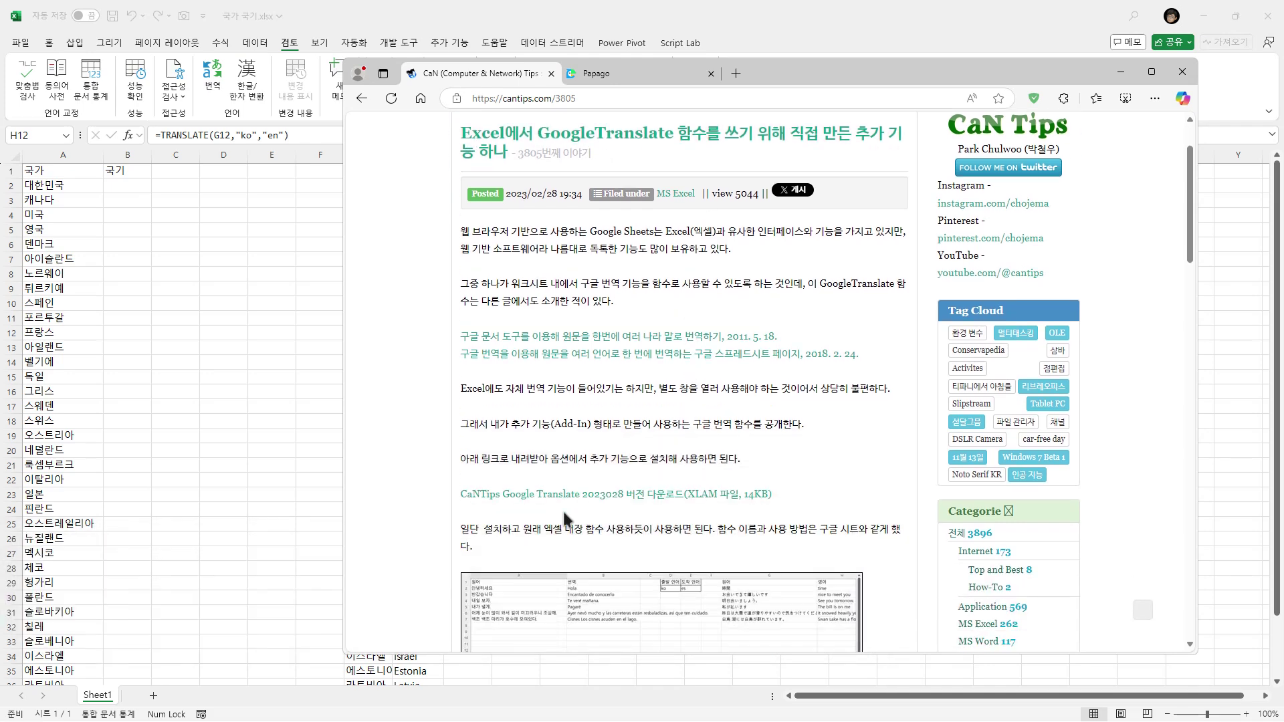
{"action": "scroll", "coordinate": [565, 518], "scroll_direction": "down", "scroll_amount": 3}
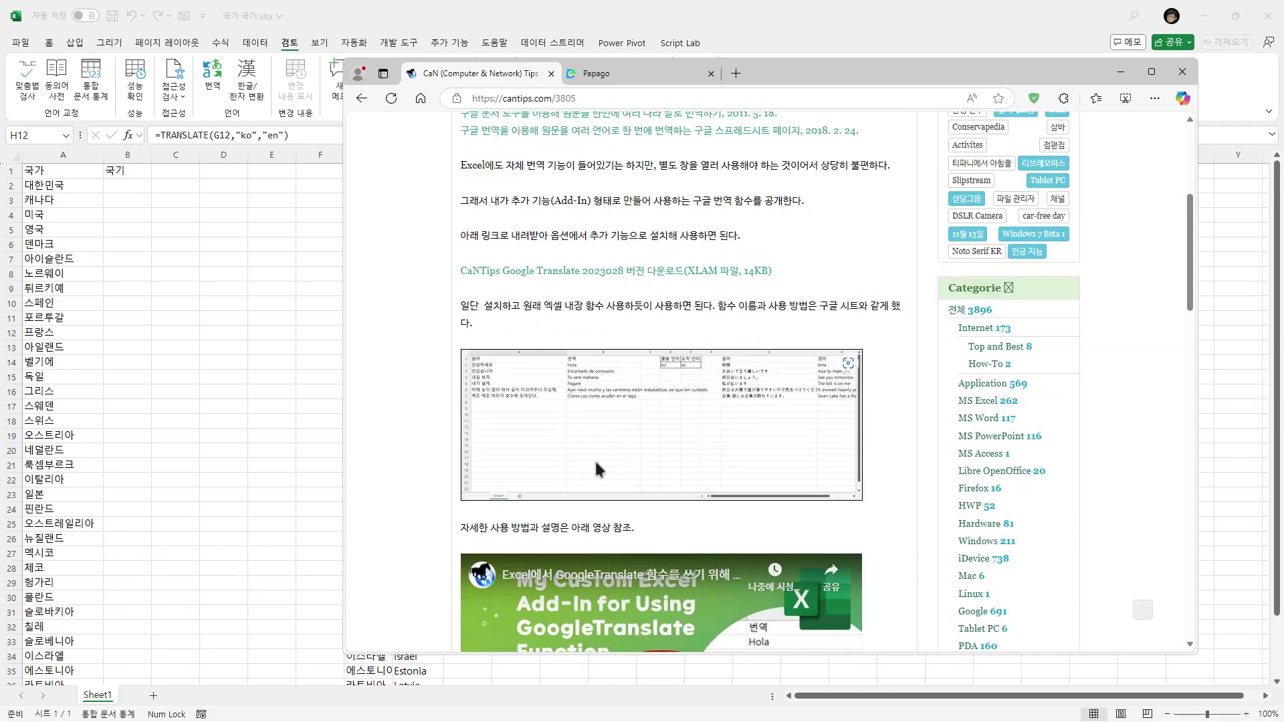
{"action": "scroll", "coordinate": [597, 468], "scroll_direction": "down", "scroll_amount": 1}
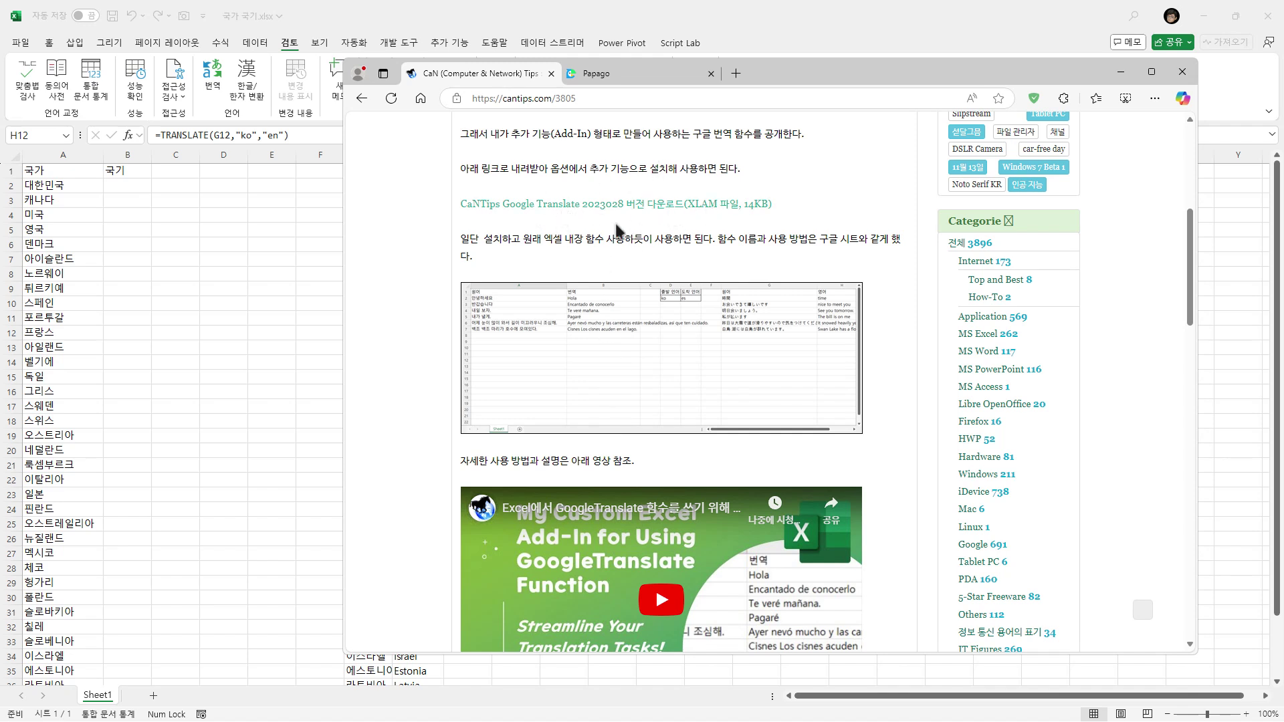
{"action": "scroll", "coordinate": [897, 372], "scroll_direction": "down", "scroll_amount": 2}
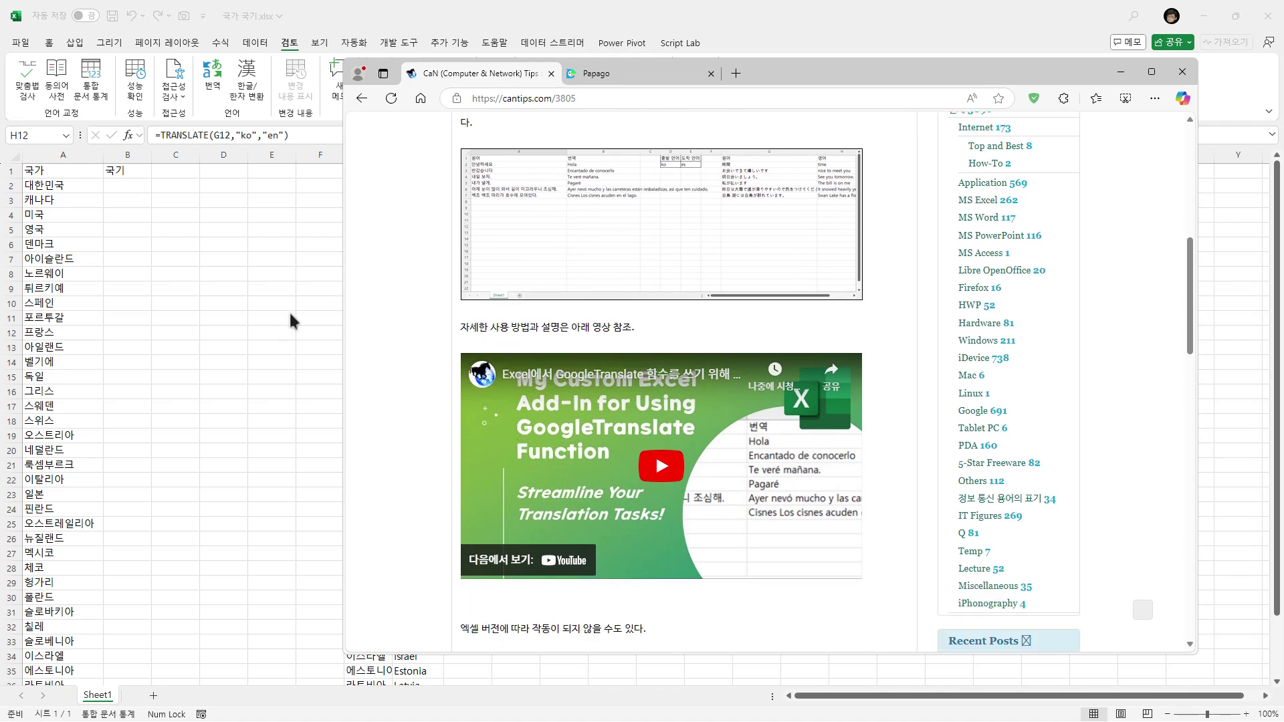
{"action": "scroll", "coordinate": [569, 332], "scroll_direction": "up", "scroll_amount": 3}
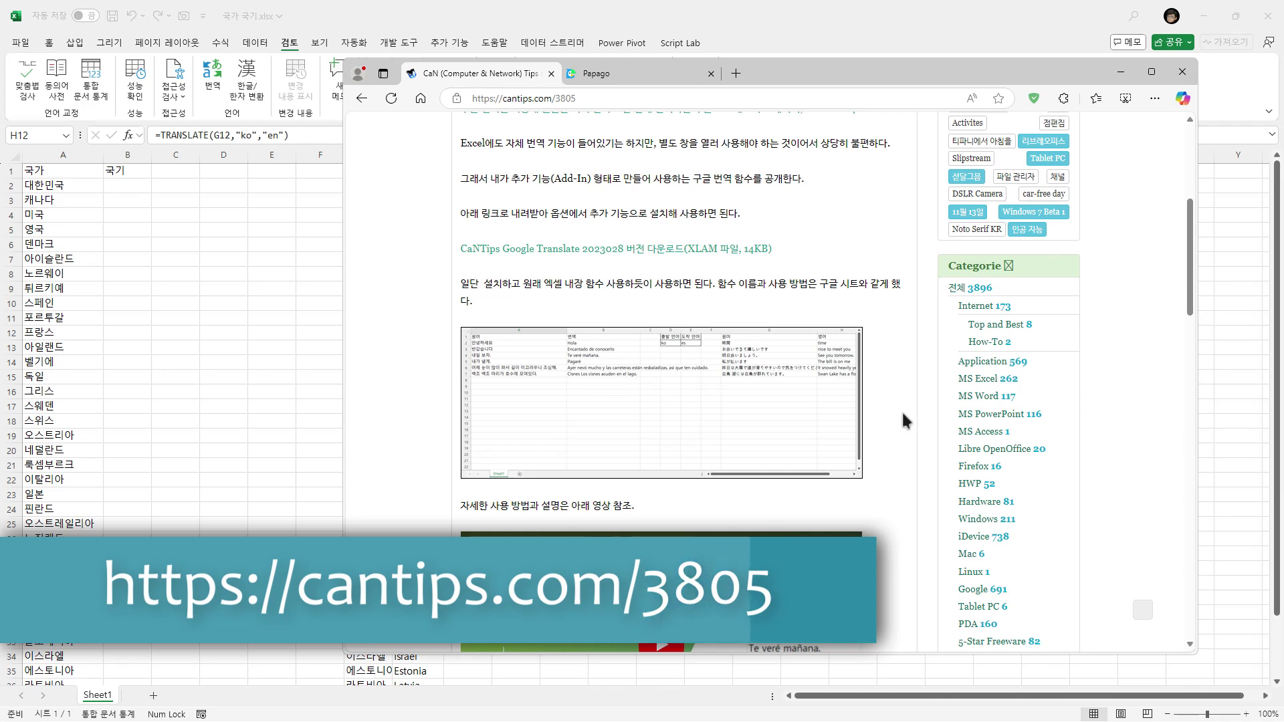
{"action": "scroll", "coordinate": [901, 410], "scroll_direction": "down", "scroll_amount": 2}
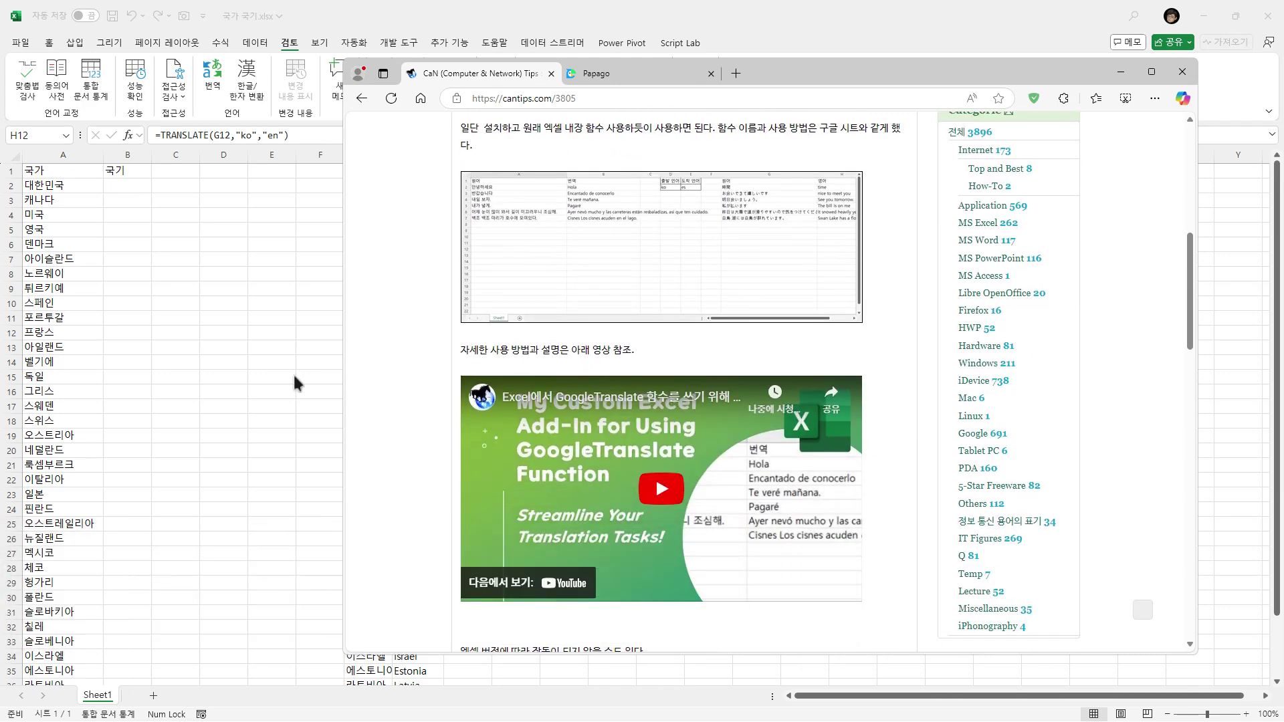
{"action": "key", "text": "alt+Tab"}
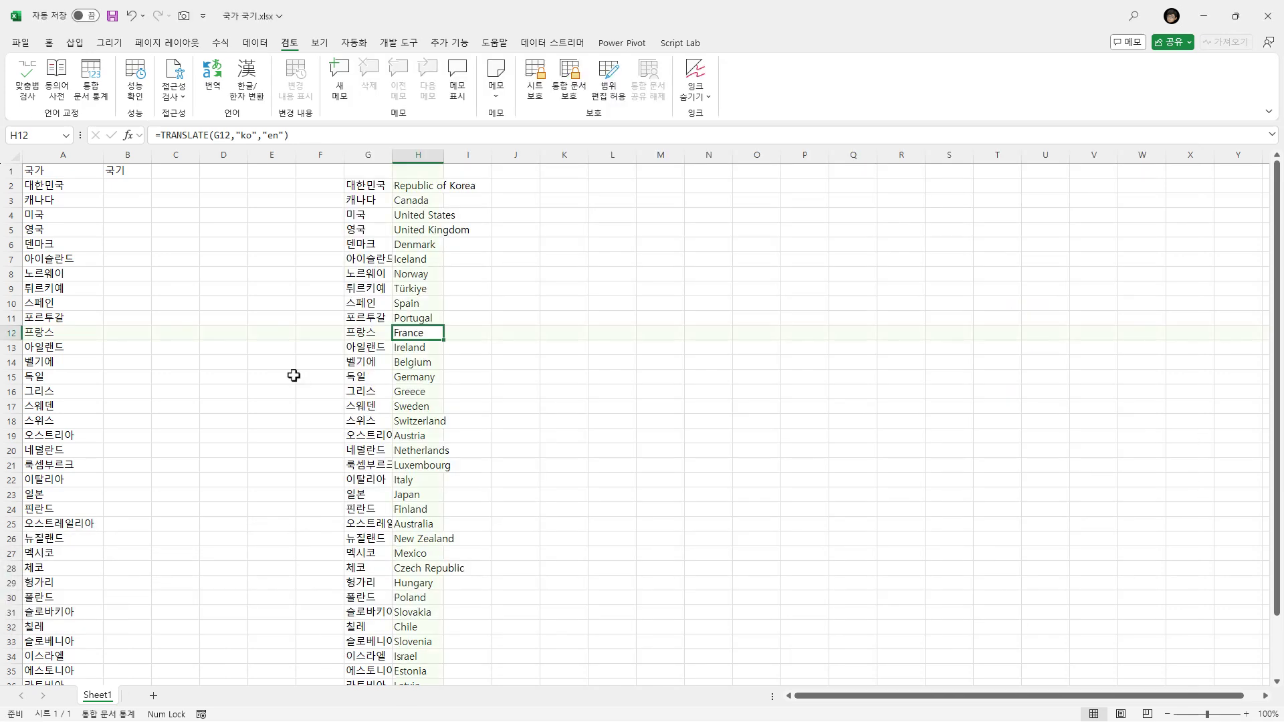
Copy the Korean country names in G2:G39 into Papago in the browser and translate them with English as the target language
{"action": "left_click", "coordinate": [368, 187]}
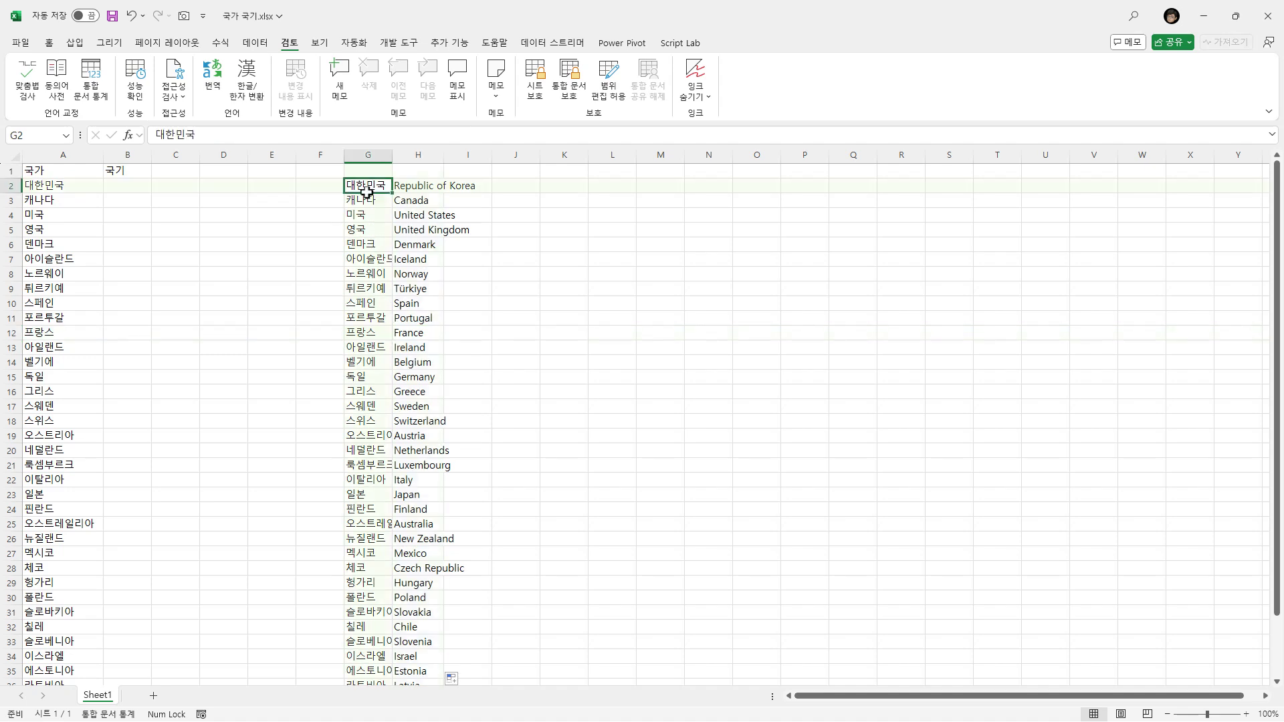
{"action": "key", "text": "ctrl+shift+Down"}
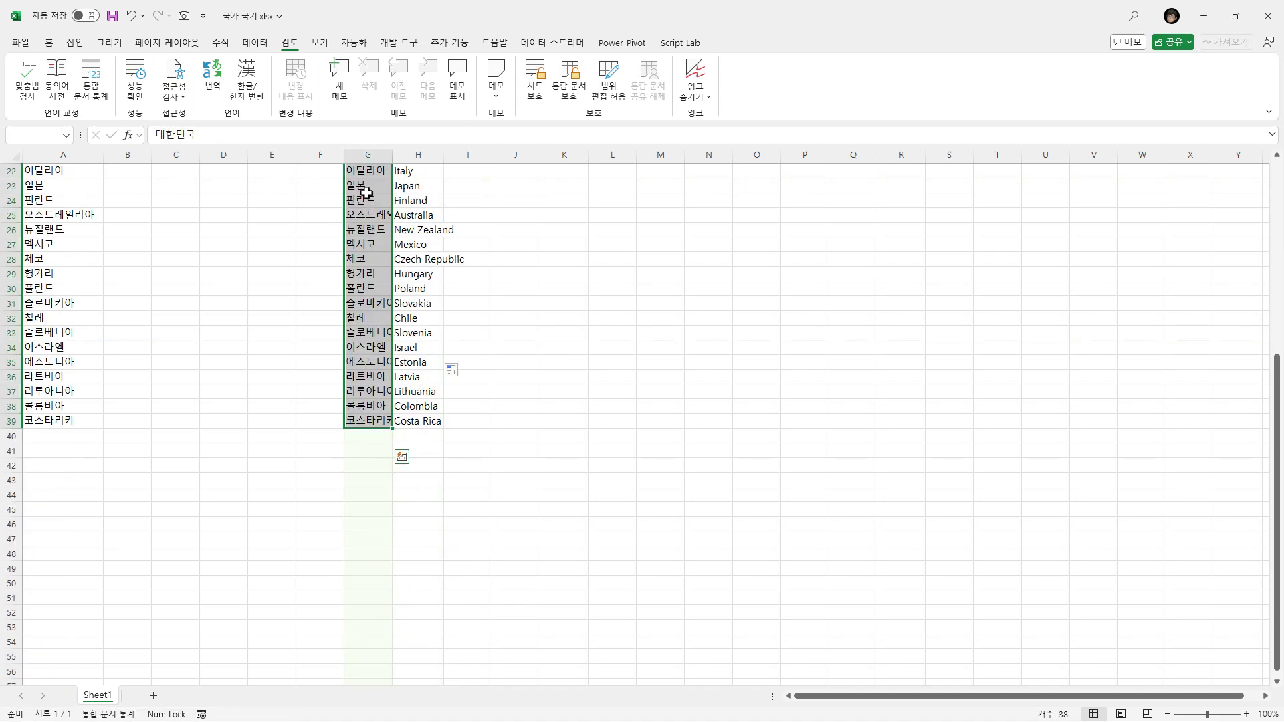
{"action": "key", "text": "ctrl+c"}
{"action": "key", "text": "alt+Tab"}
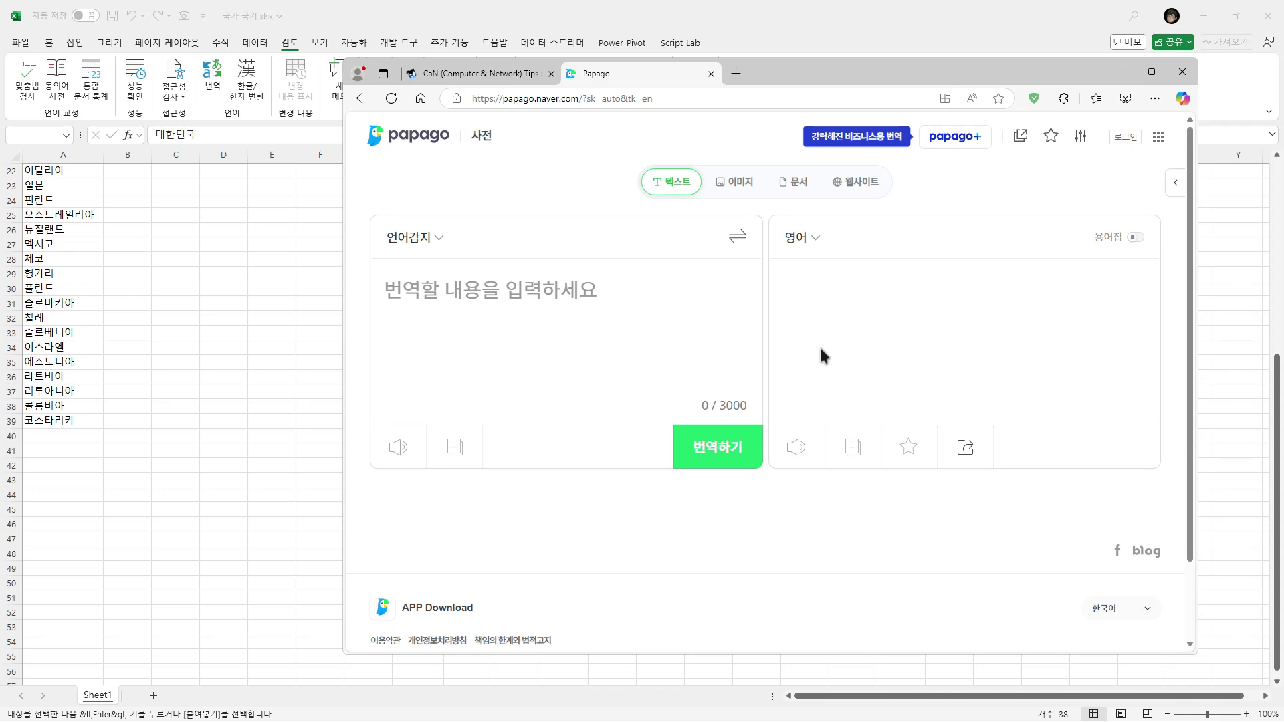
{"action": "left_click", "coordinate": [453, 291]}
{"action": "key", "text": "ctrl+v"}
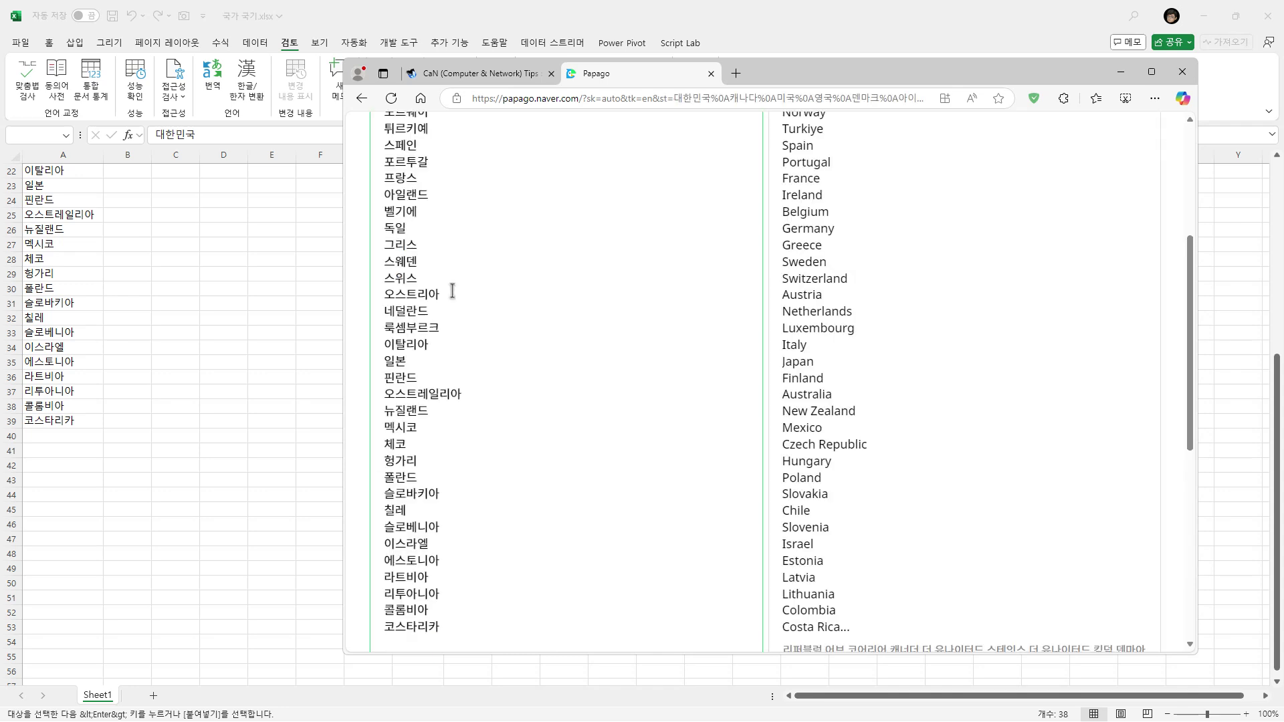
{"action": "scroll", "coordinate": [630, 321], "scroll_direction": "up", "scroll_amount": 4}
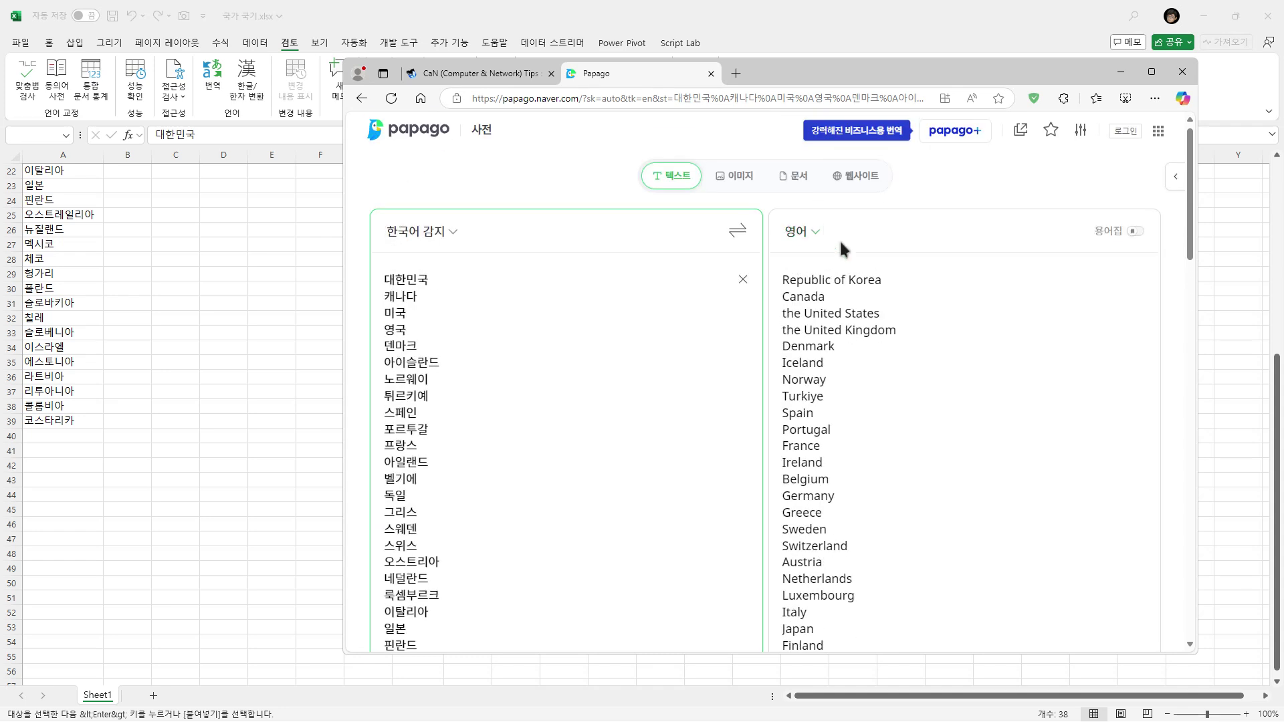
{"action": "left_click", "coordinate": [813, 235]}
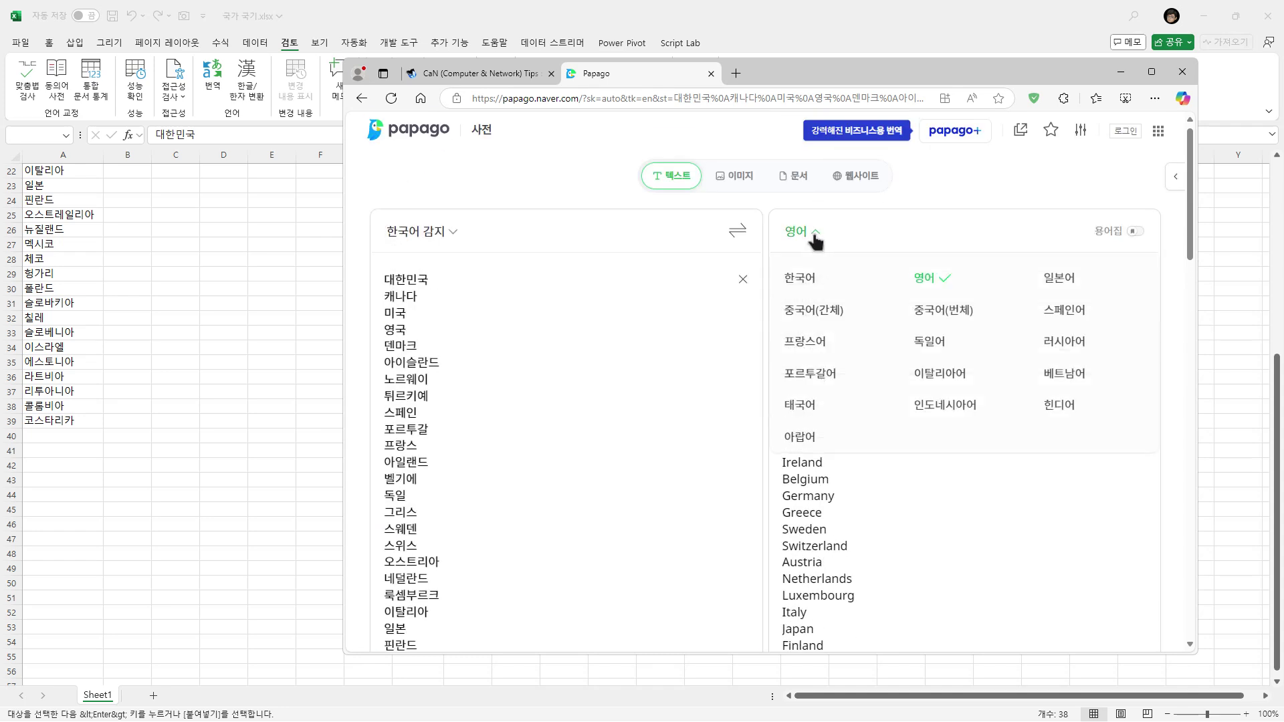
{"action": "left_click", "coordinate": [929, 284]}
Copy Papago's full English translation and paste it into column M of the Excel sheet, starting at M2
{"action": "scroll", "coordinate": [847, 321], "scroll_direction": "down", "scroll_amount": 7}
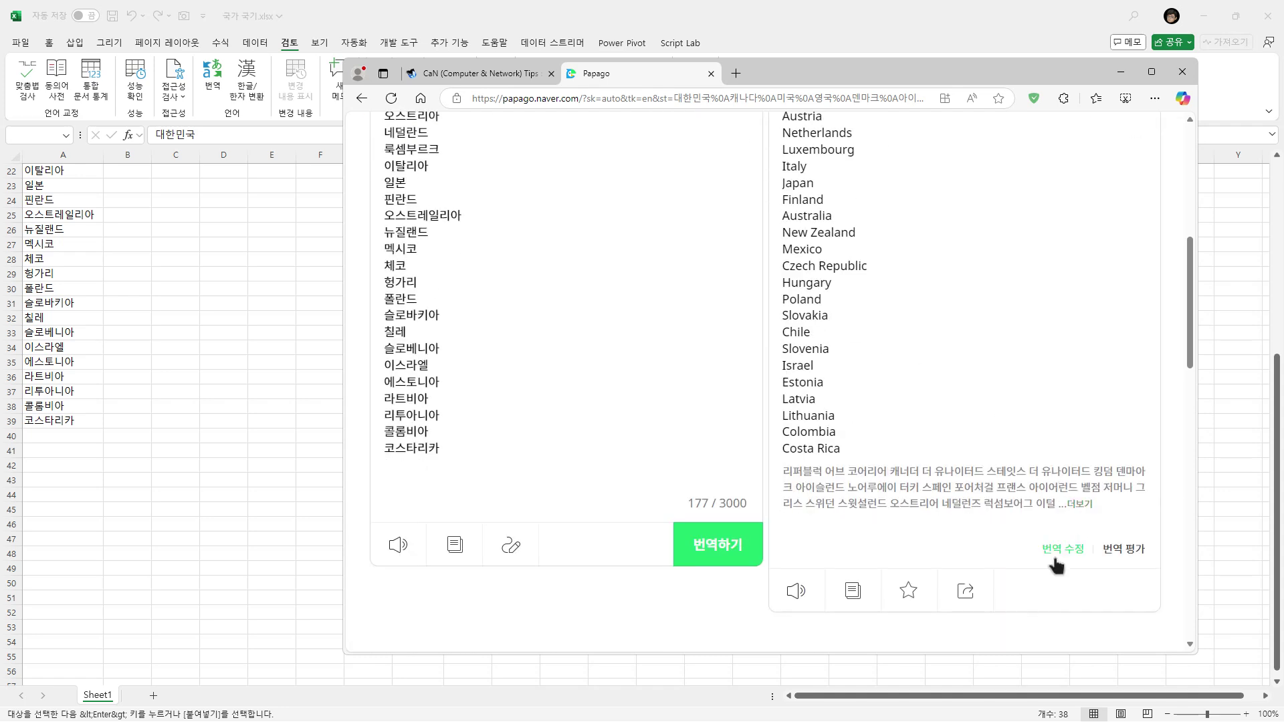
{"action": "left_click", "coordinate": [860, 594]}
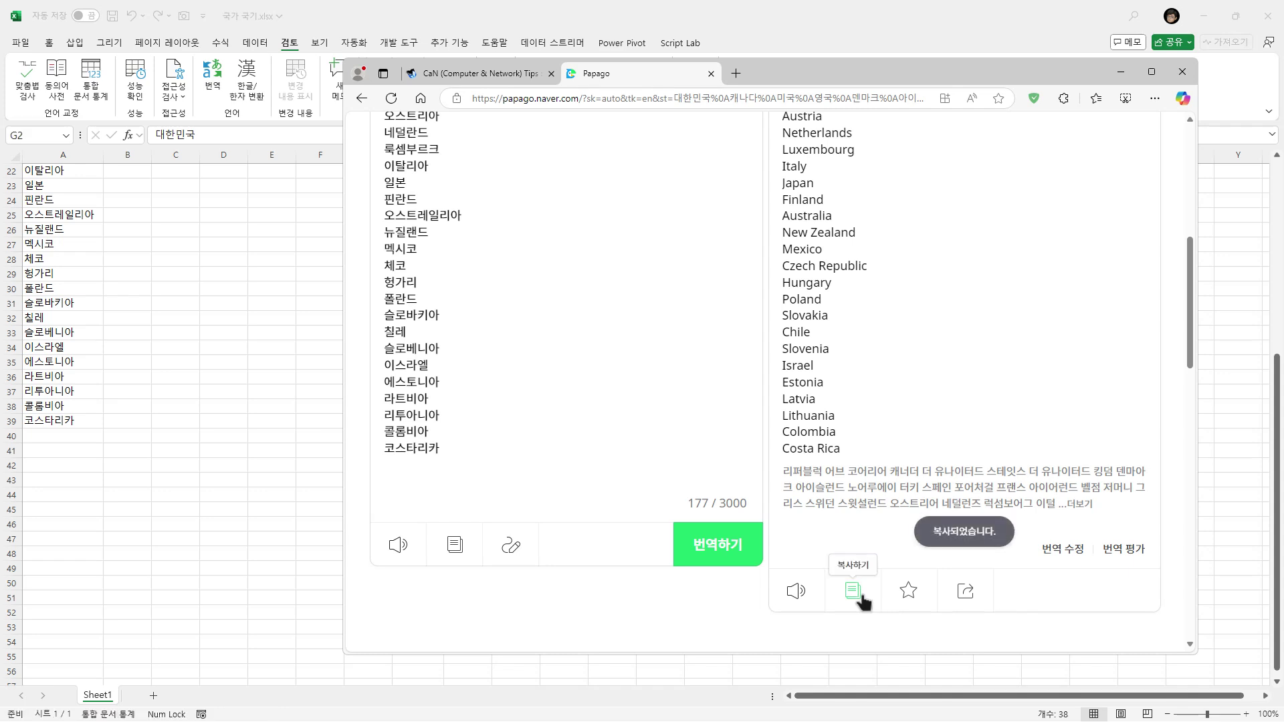
{"action": "key", "text": "alt+Tab"}
{"action": "scroll", "coordinate": [715, 338], "scroll_direction": "up", "scroll_amount": 7}
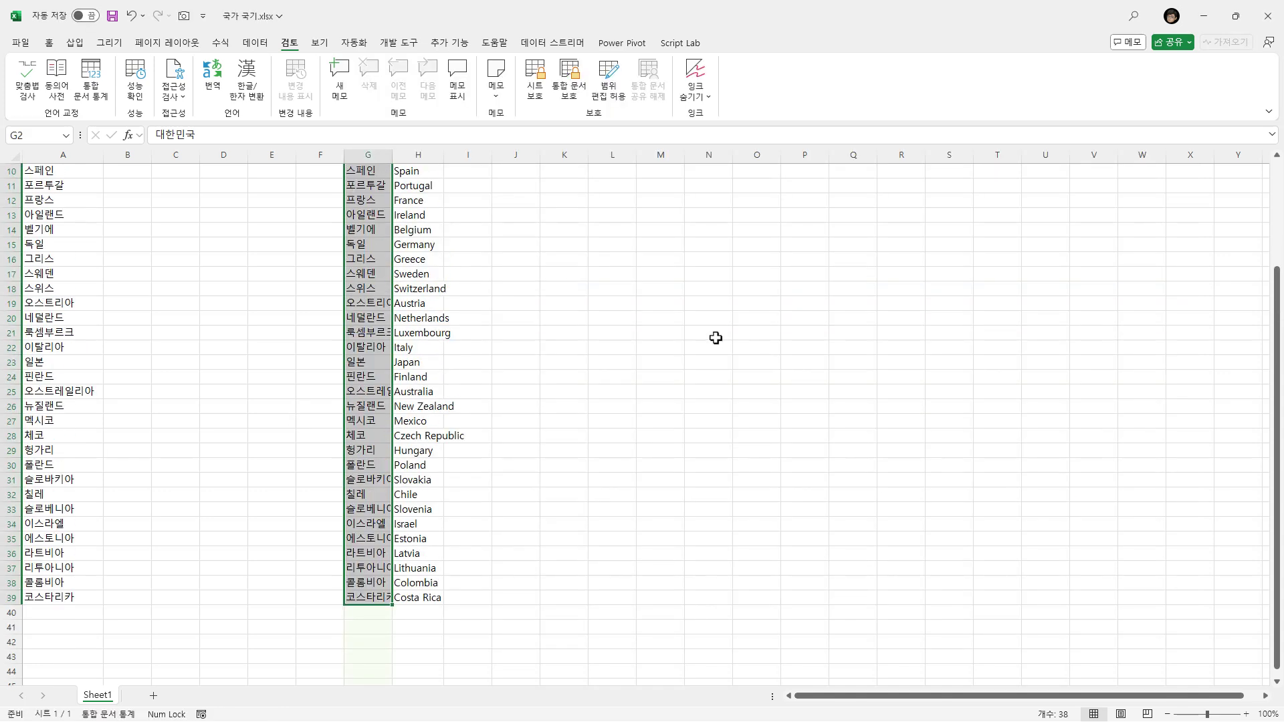
{"action": "left_click", "coordinate": [665, 187]}
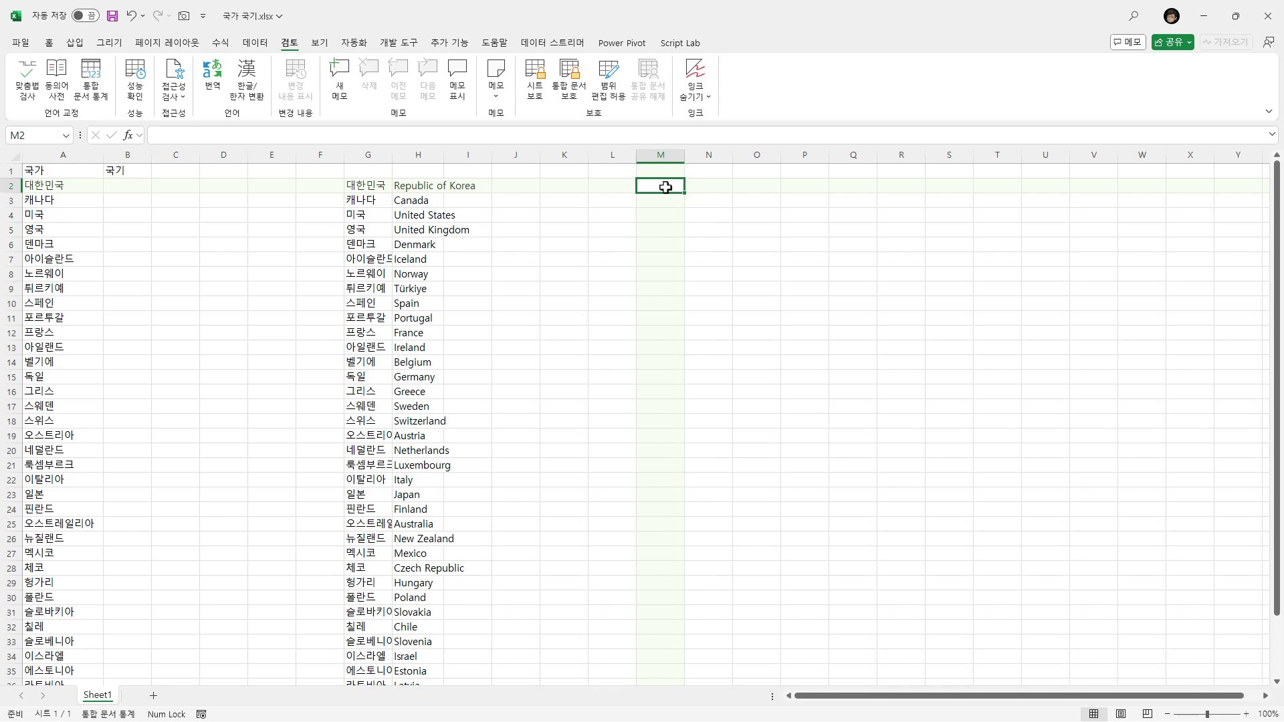
{"action": "key", "text": "ctrl+v"}
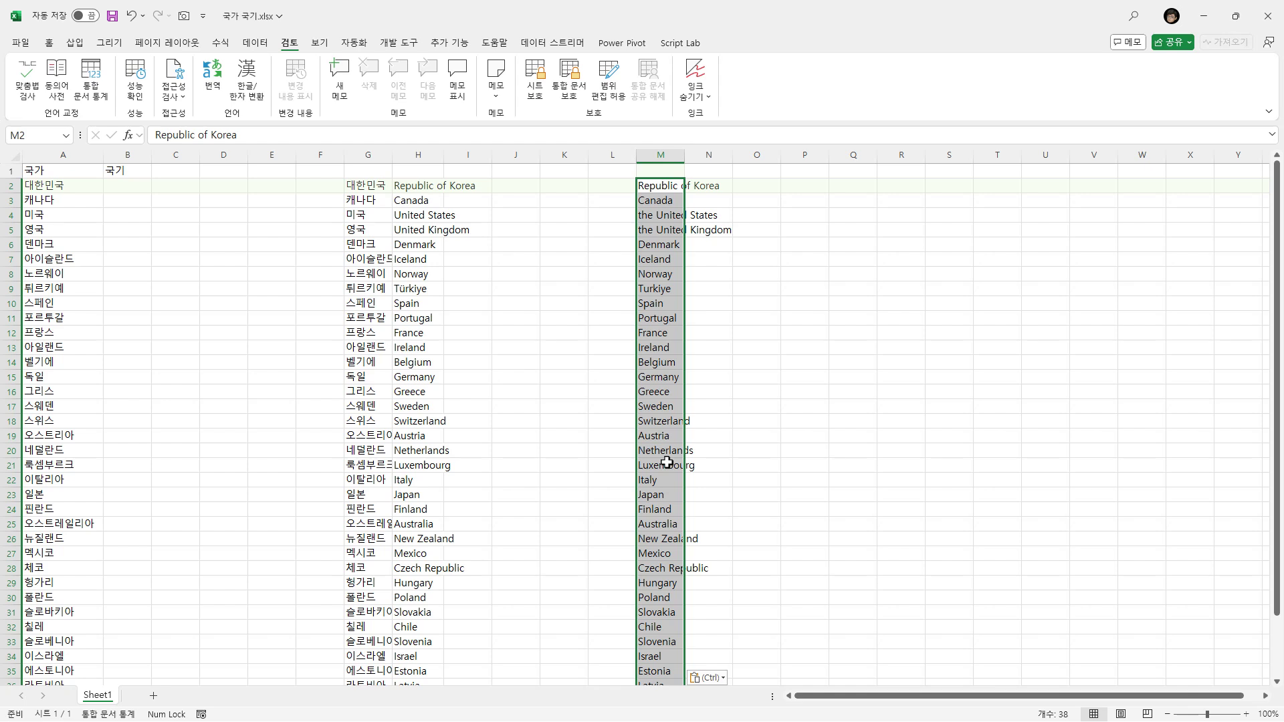
{"action": "scroll", "coordinate": [666, 462], "scroll_direction": "down", "scroll_amount": 1}
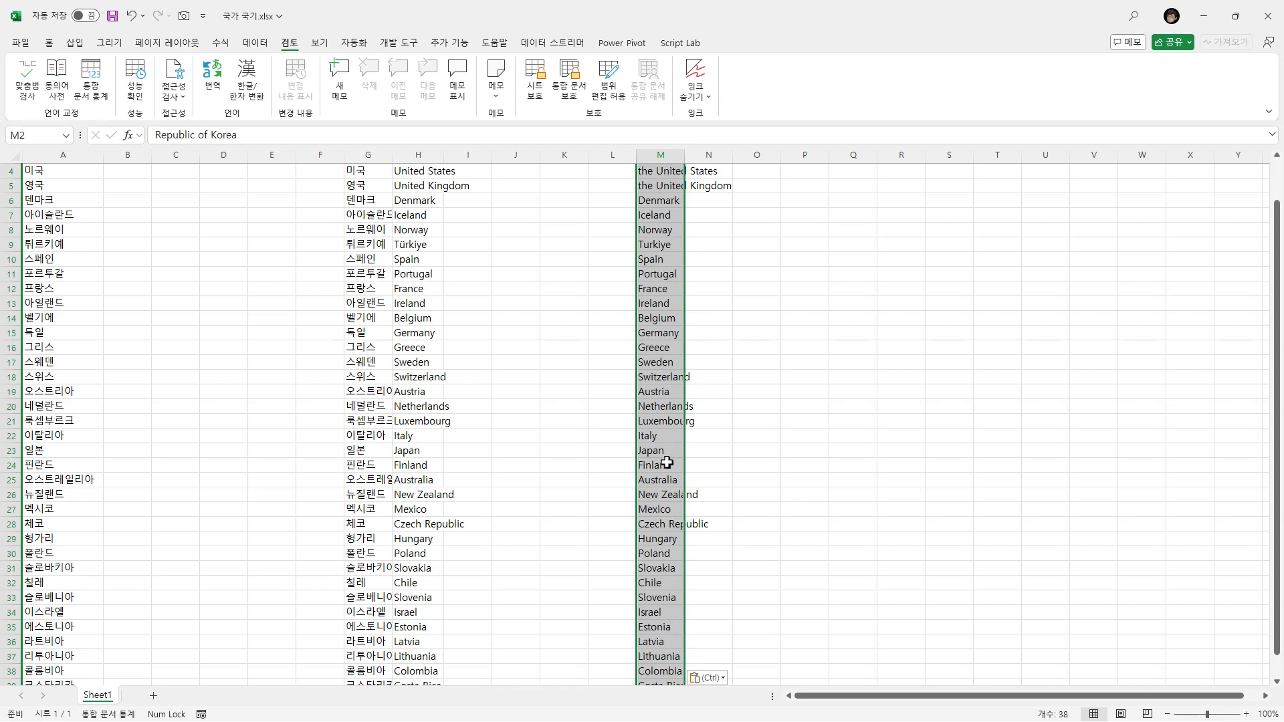
{"action": "scroll", "coordinate": [667, 462], "scroll_direction": "down", "scroll_amount": 1}
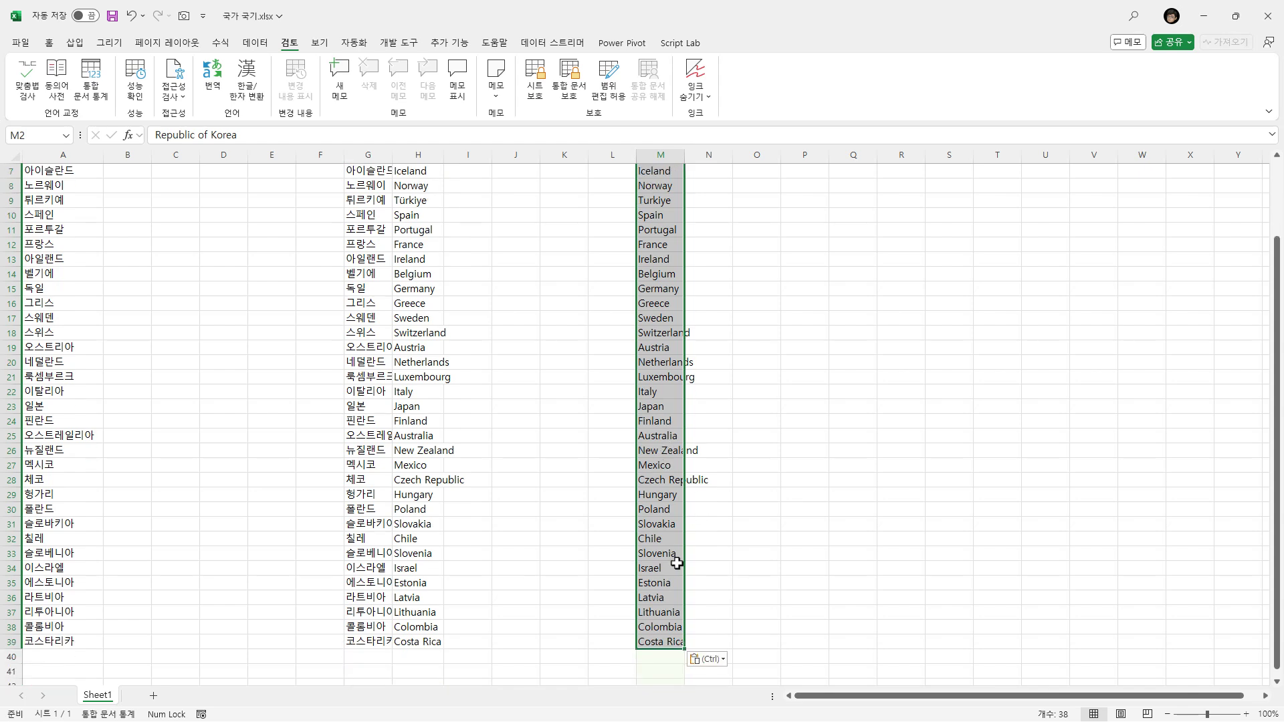
{"action": "scroll", "coordinate": [651, 638], "scroll_direction": "up", "scroll_amount": 2}
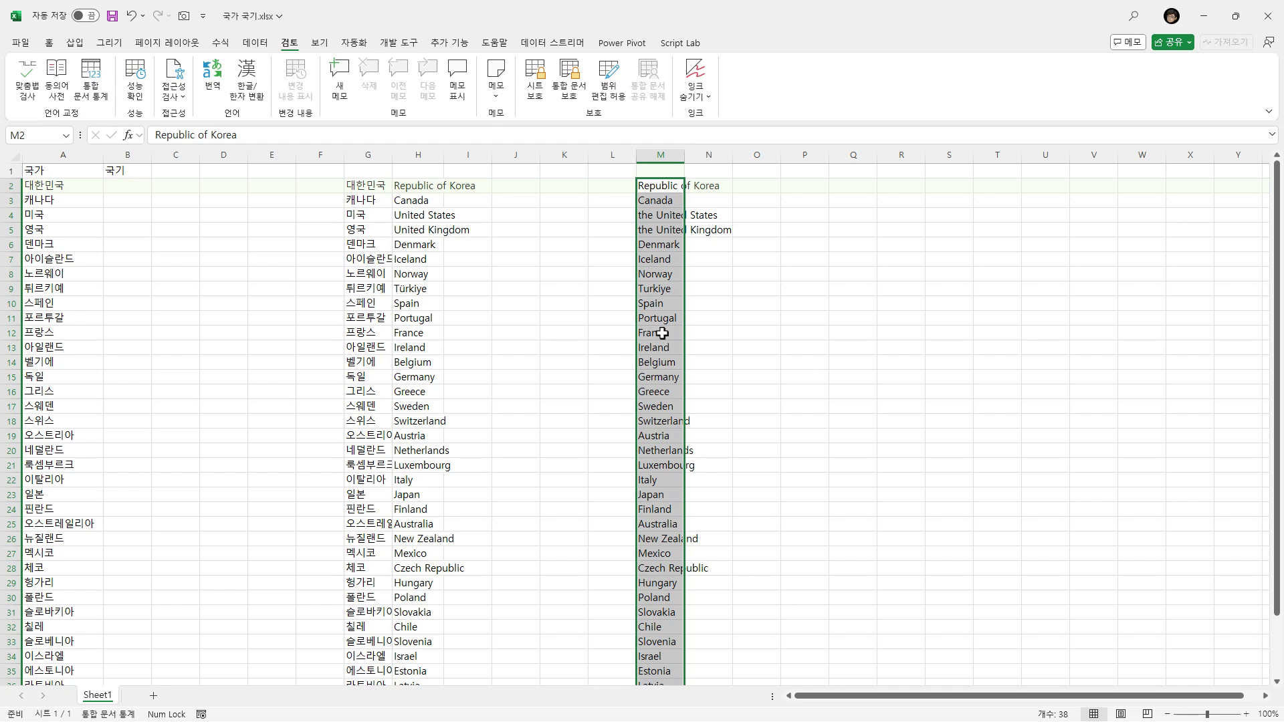
Compare the TRANSLATE results in column H with the Papago translations in column M down the whole country list
{"action": "left_click", "coordinate": [660, 498]}
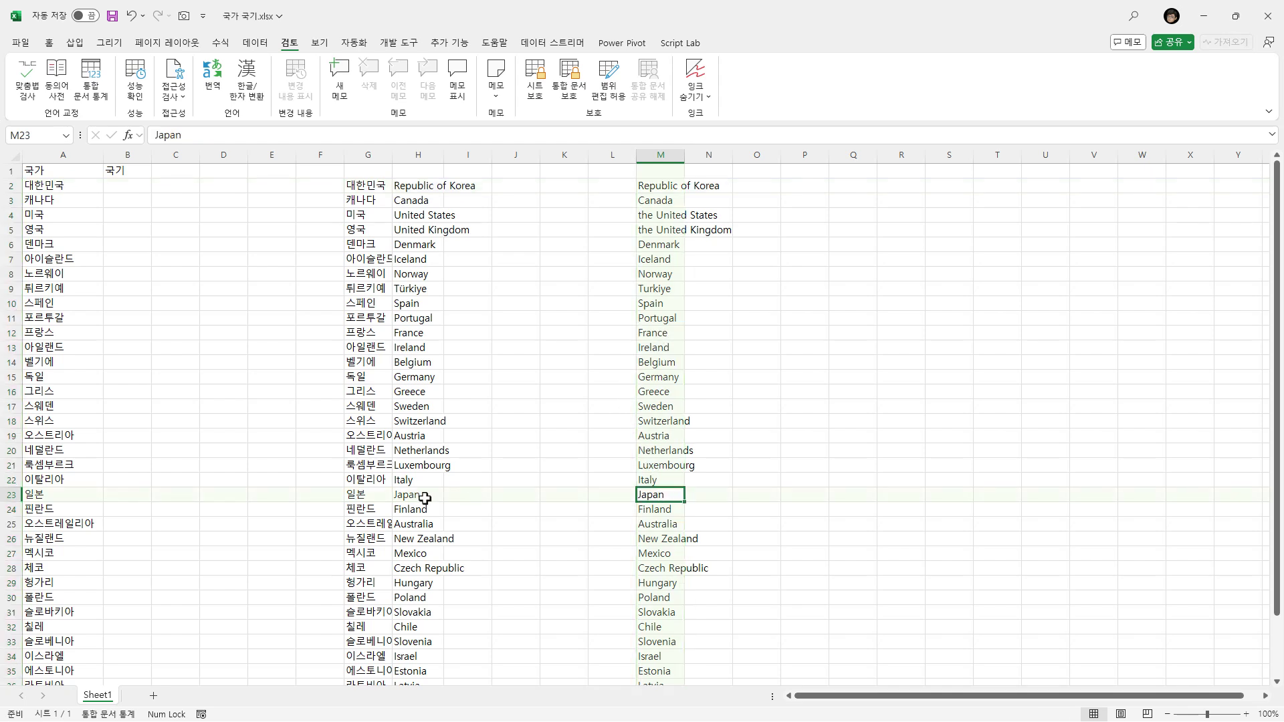
{"action": "left_click", "coordinate": [651, 522]}
{"action": "left_click", "coordinate": [655, 495]}
{"action": "left_click", "coordinate": [366, 377]}
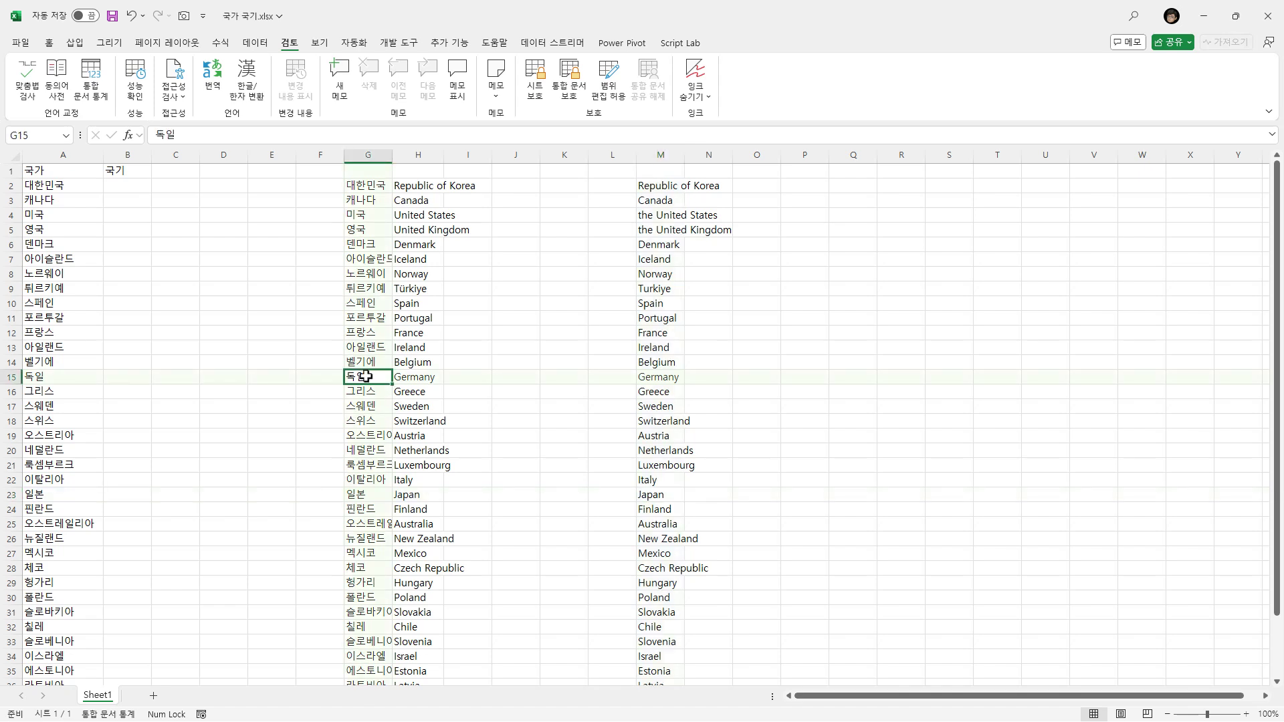
{"action": "left_click", "coordinate": [646, 380]}
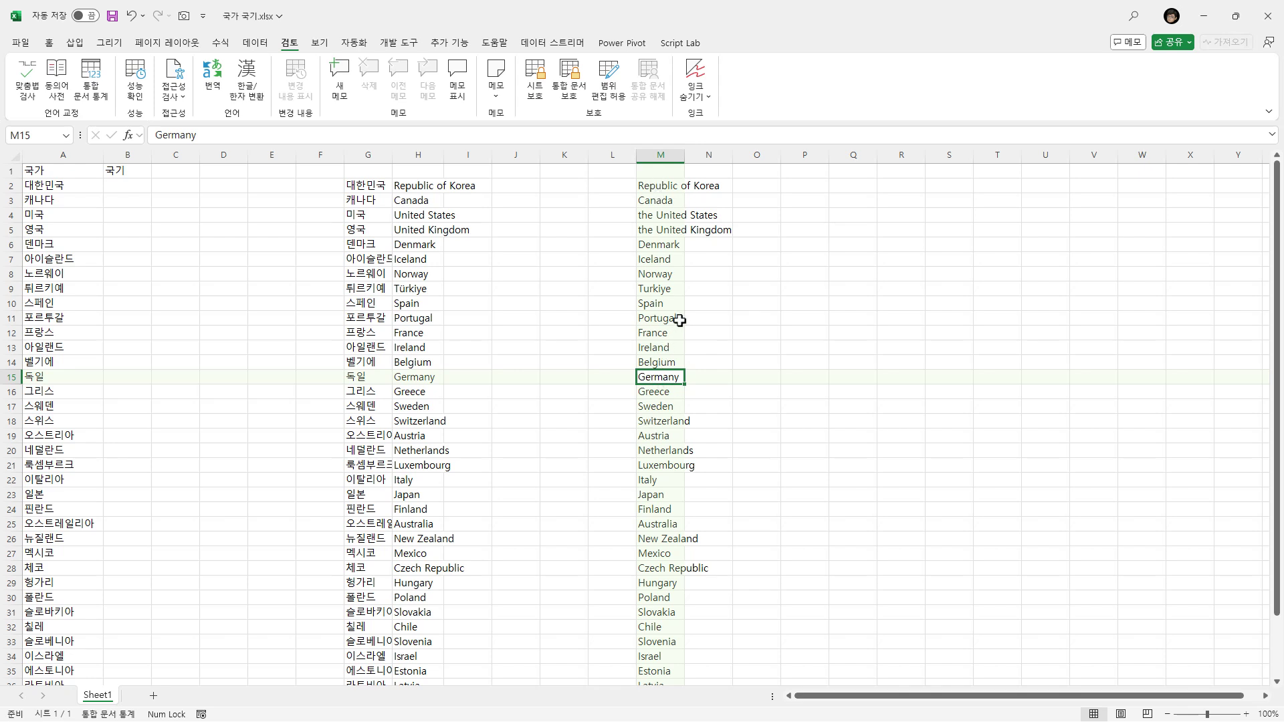
{"action": "left_click", "coordinate": [426, 189]}
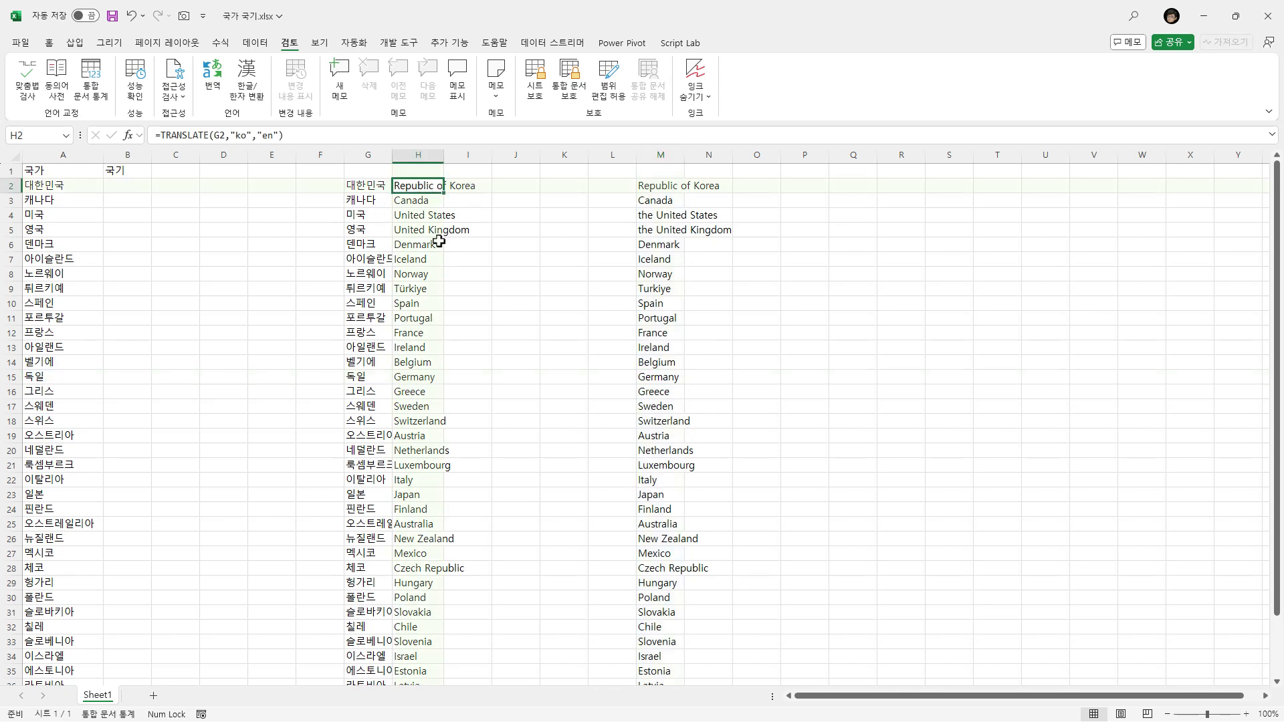
{"action": "left_click", "coordinate": [661, 186]}
{"action": "scroll", "coordinate": [656, 404], "scroll_direction": "down", "scroll_amount": 2}
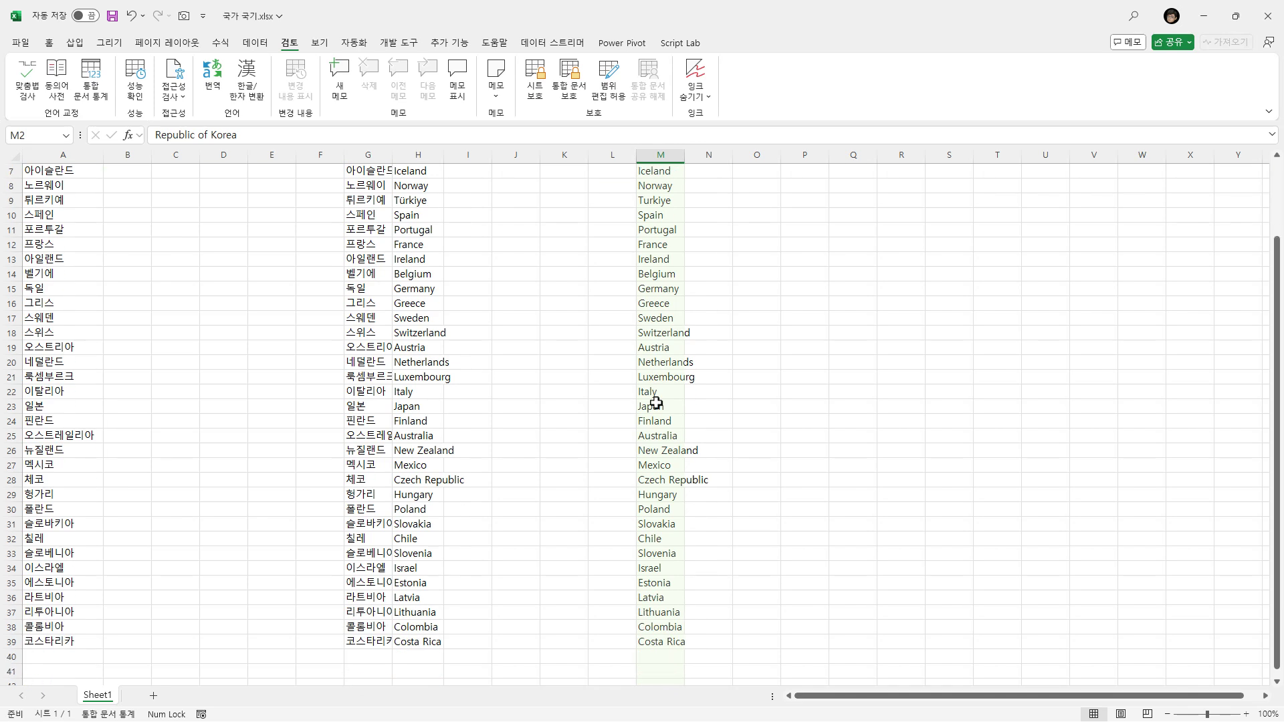
{"action": "scroll", "coordinate": [656, 403], "scroll_direction": "down", "scroll_amount": 2}
{"action": "scroll", "coordinate": [655, 400], "scroll_direction": "up", "scroll_amount": 4}
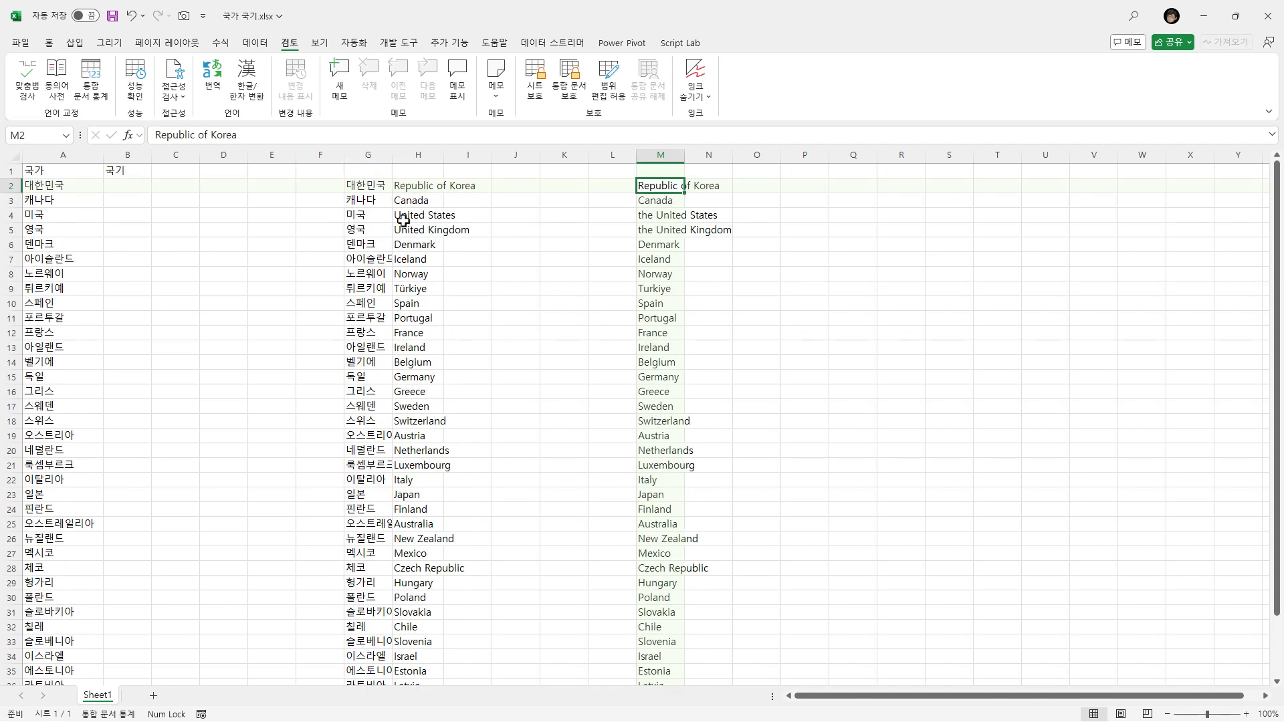
Autofit the width of column H to its translated country names
{"action": "left_click", "coordinate": [431, 157]}
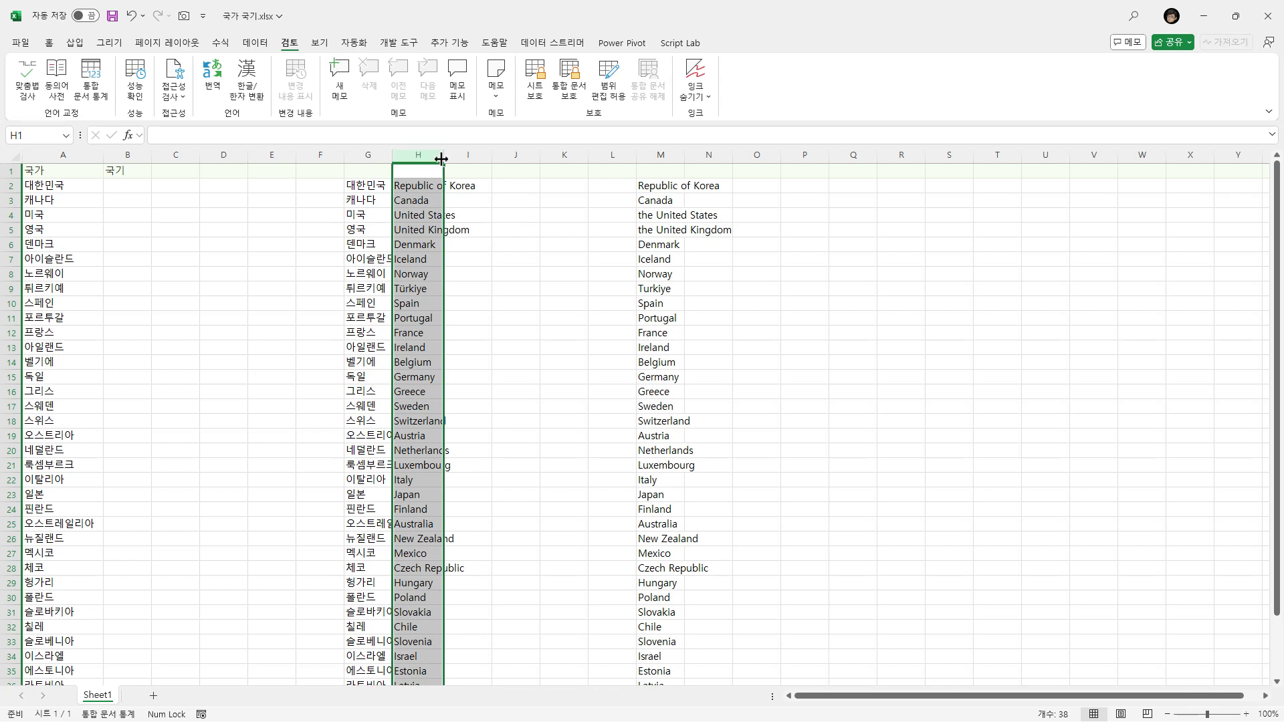
{"action": "double_click", "coordinate": [442, 159]}
Copy the translated names in H2:H39 as values only to J2:J39 and autofit column J
{"action": "left_click", "coordinate": [443, 184]}
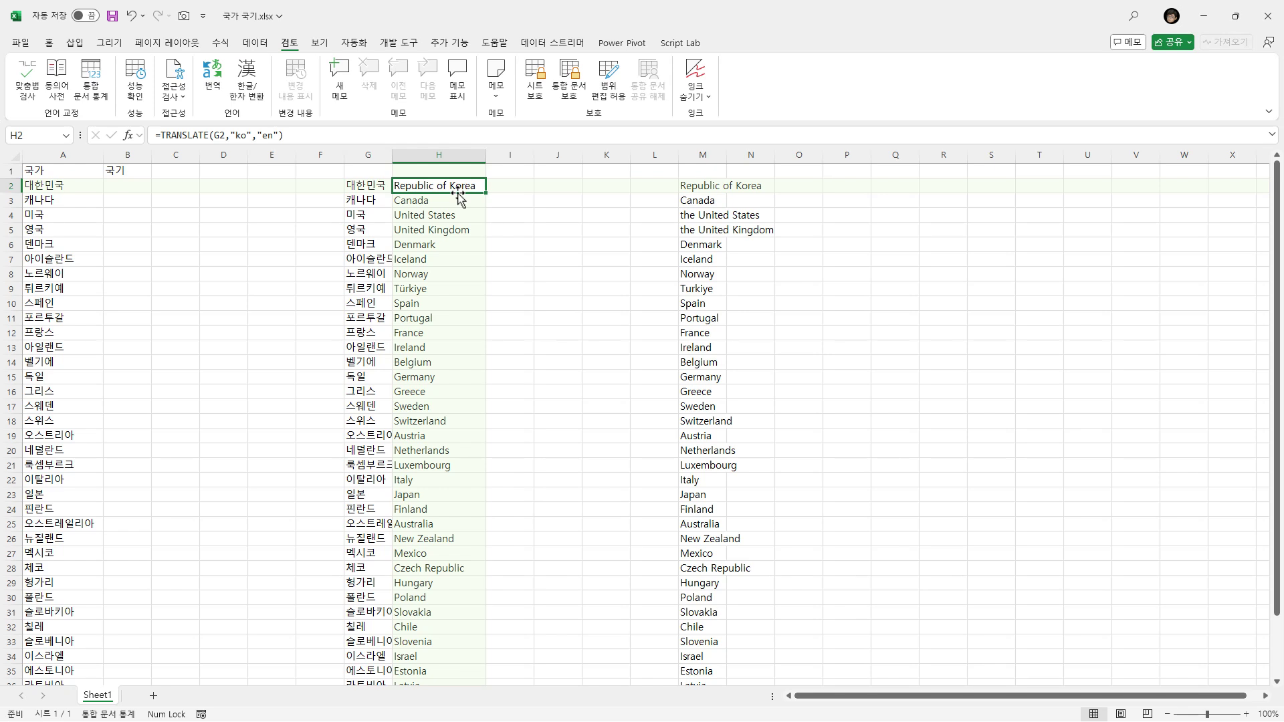
{"action": "key", "text": "ctrl+shift+Down"}
{"action": "scroll", "coordinate": [444, 346], "scroll_direction": "up", "scroll_amount": 5}
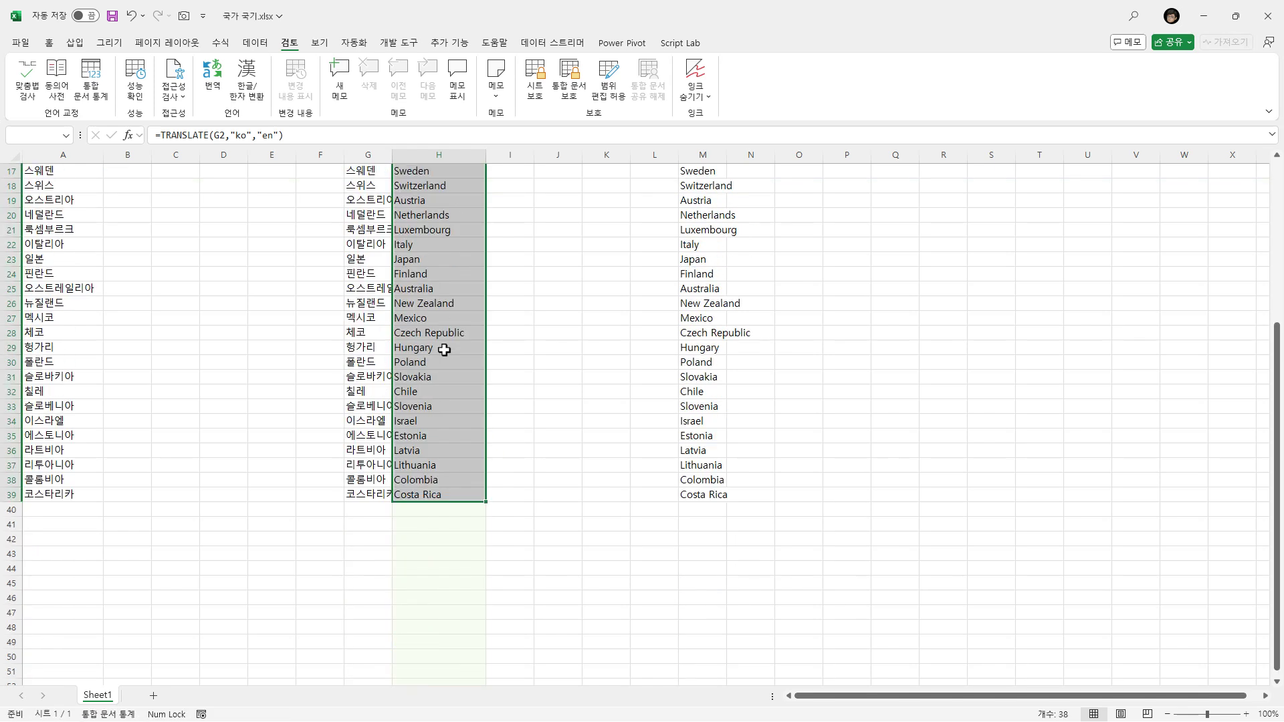
{"action": "scroll", "coordinate": [444, 348], "scroll_direction": "up", "scroll_amount": 3}
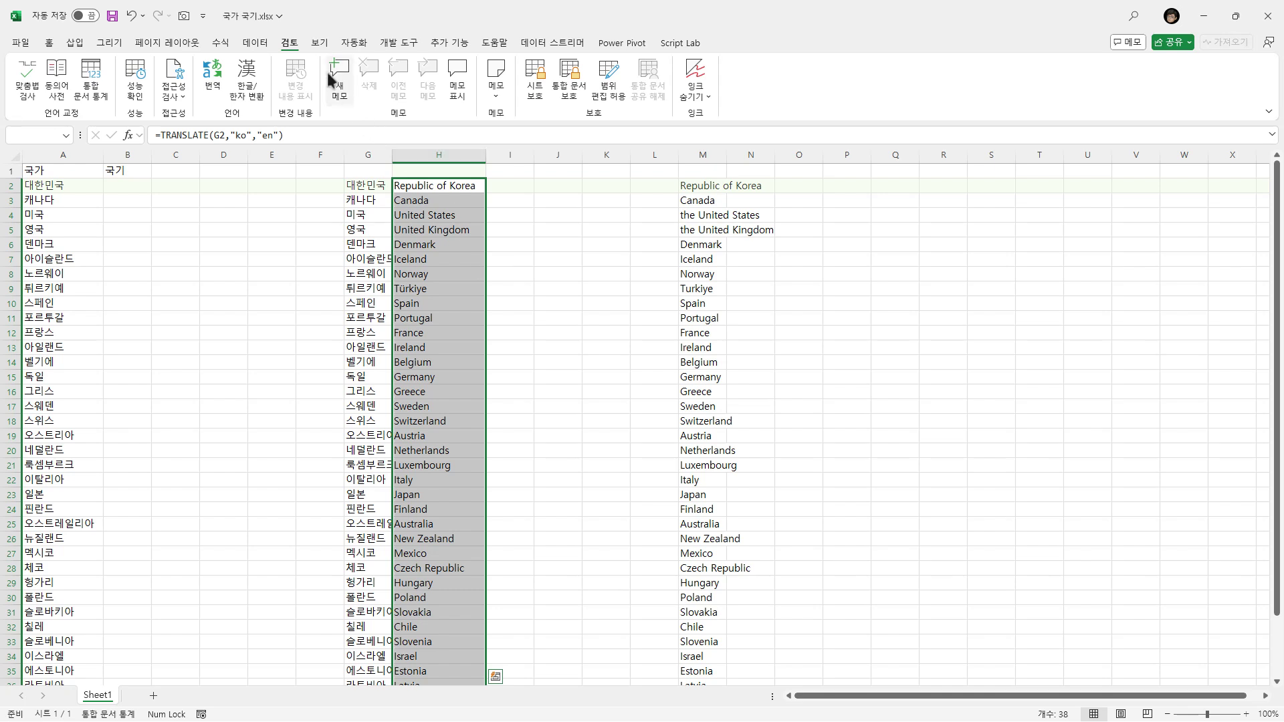
{"action": "left_click", "coordinate": [257, 44]}
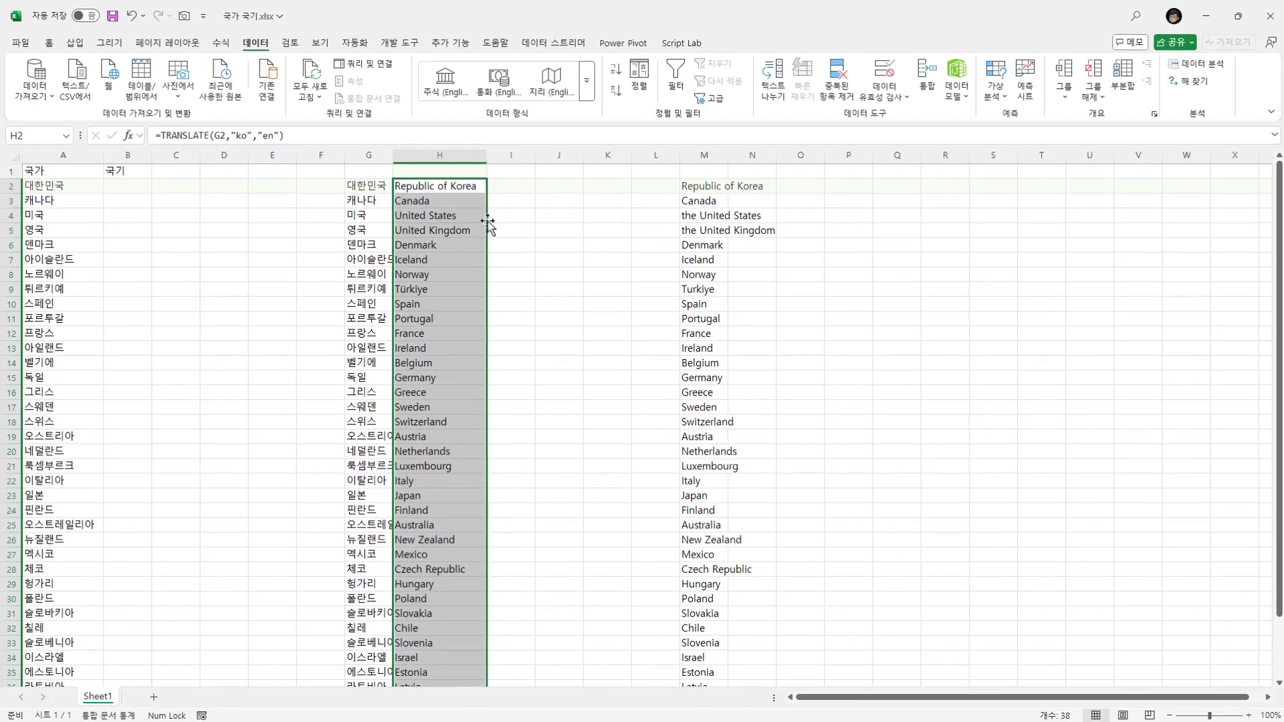
{"action": "left_click_drag", "start_coordinate": [486, 221], "coordinate": [537, 220]}
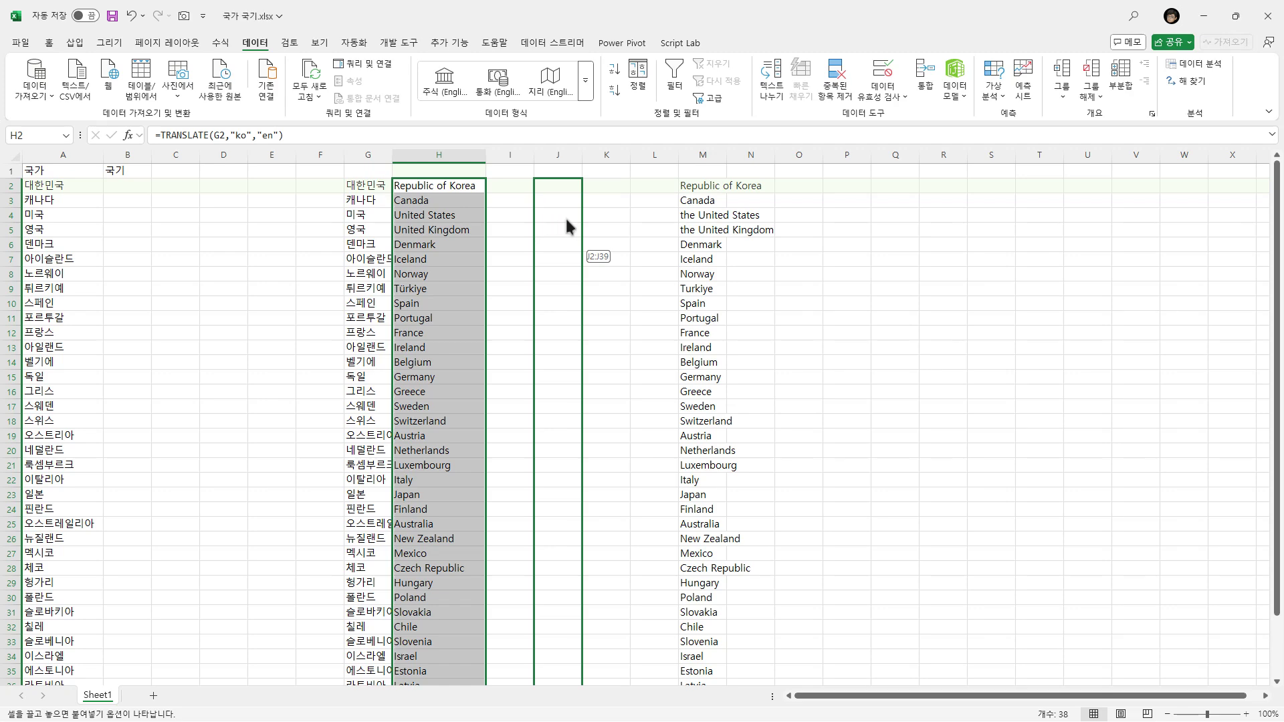
{"action": "left_click_drag", "start_coordinate": [564, 215], "coordinate": [565, 215]}
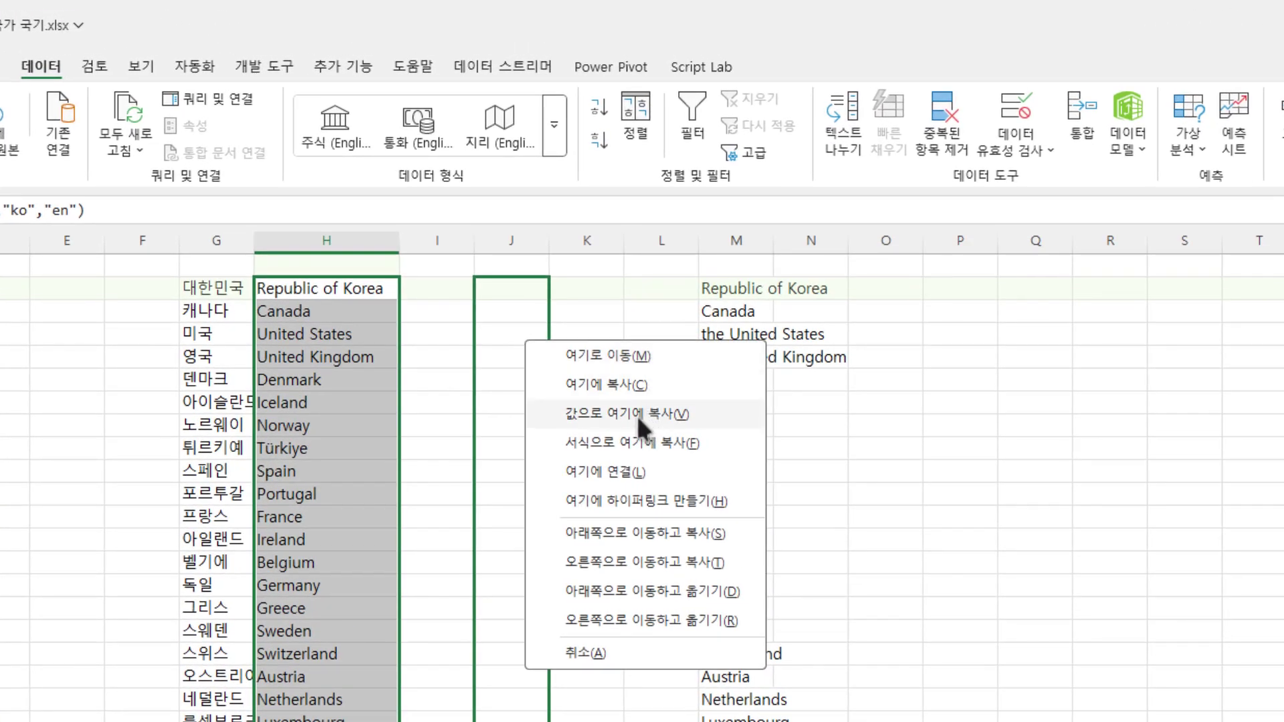
{"action": "left_click", "coordinate": [637, 414]}
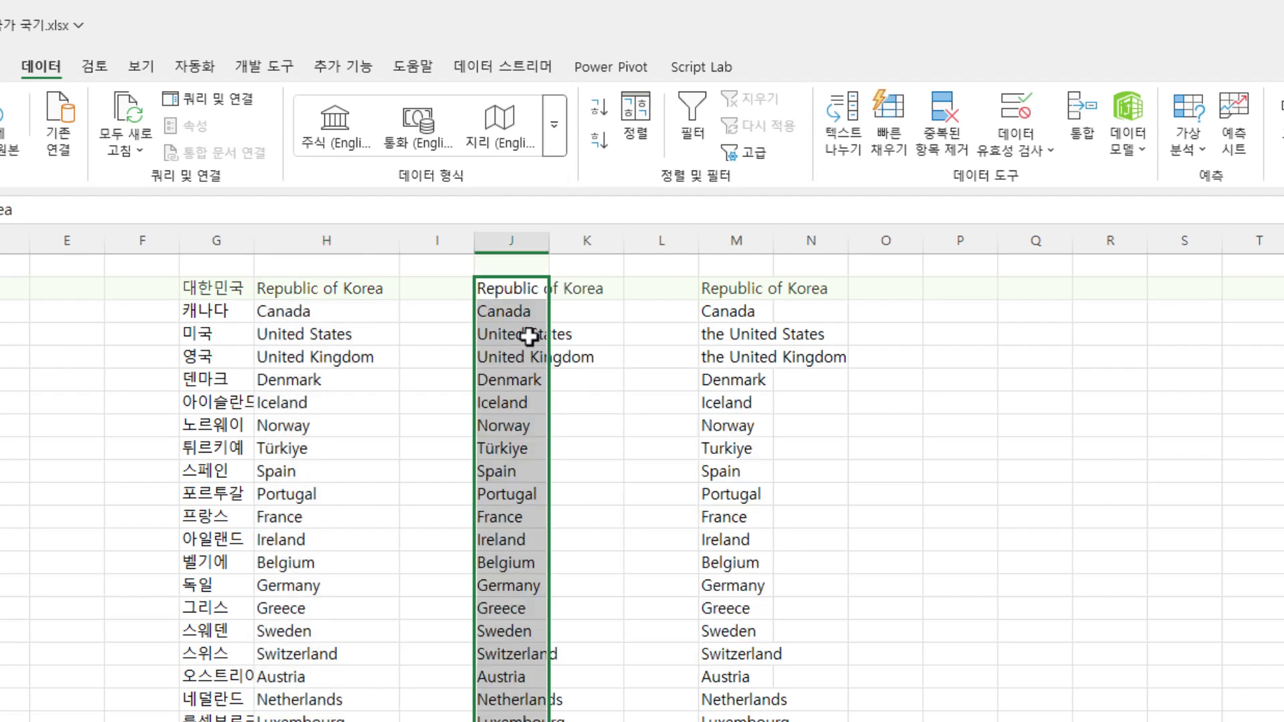
{"action": "double_click", "coordinate": [549, 242]}
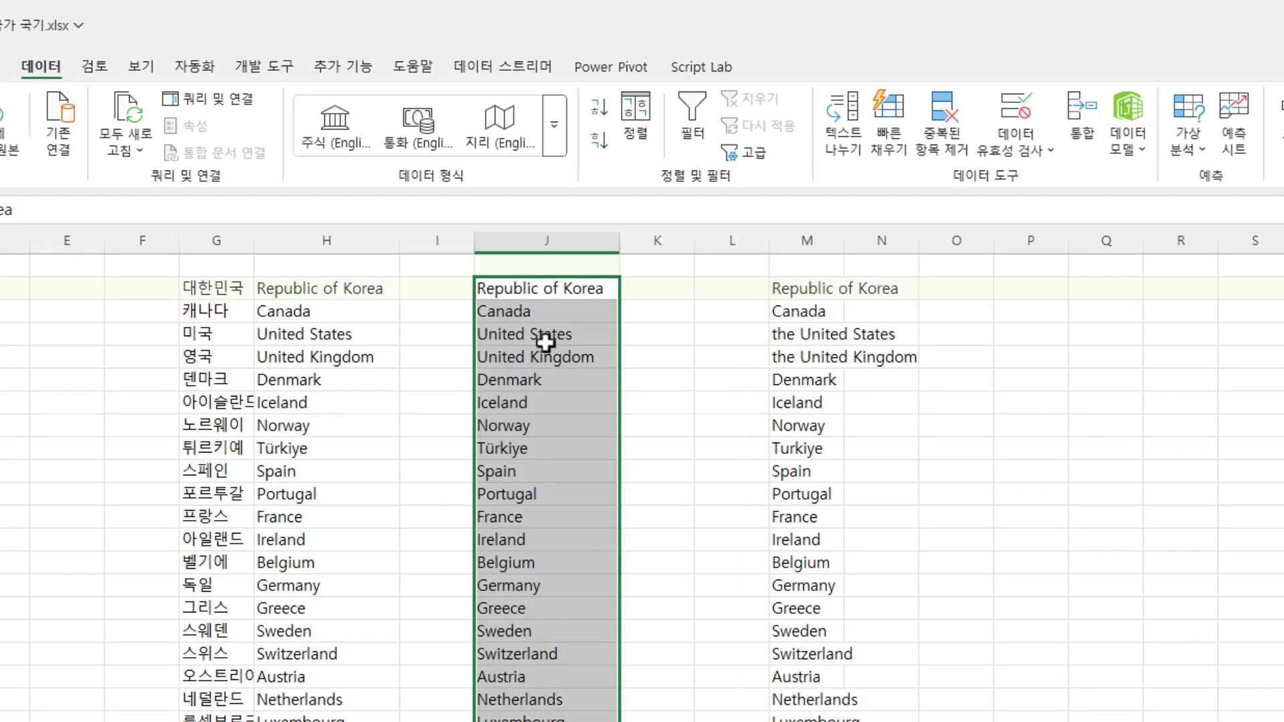
Convert the country names in J2:J39 to the Geography data type and extract their Image field into column K
{"action": "left_click", "coordinate": [500, 124]}
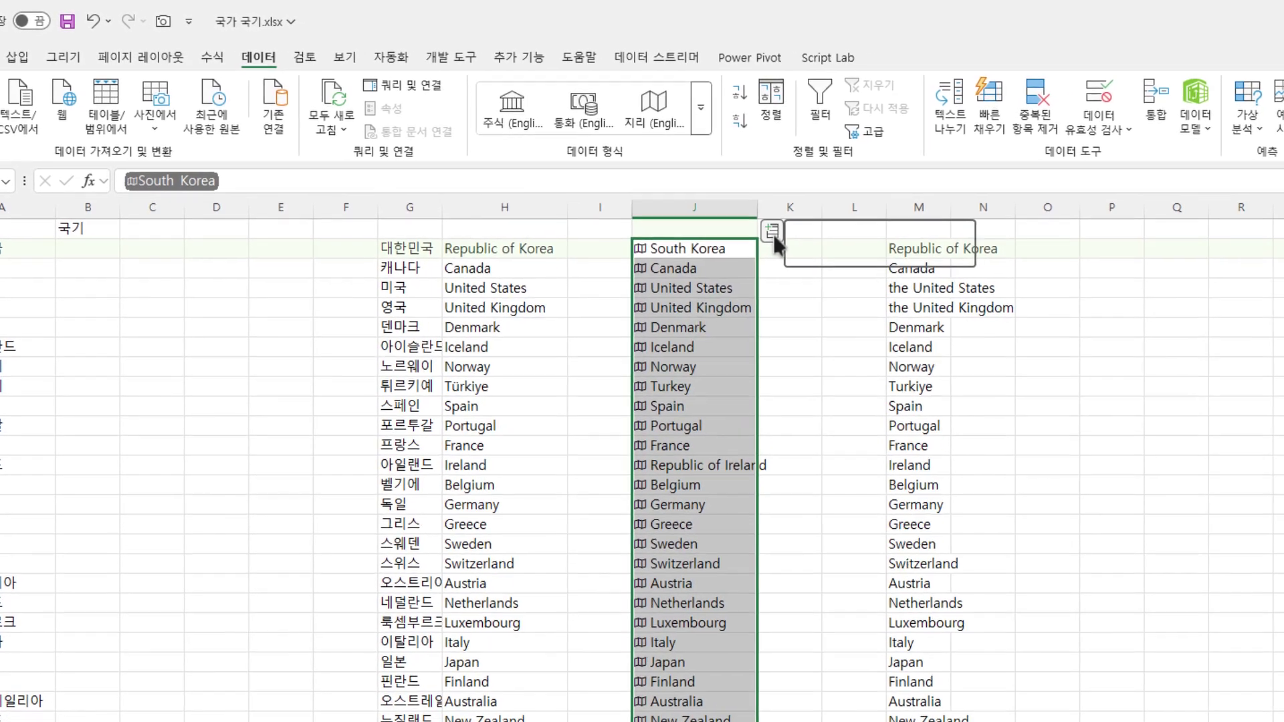
{"action": "left_click", "coordinate": [895, 268]}
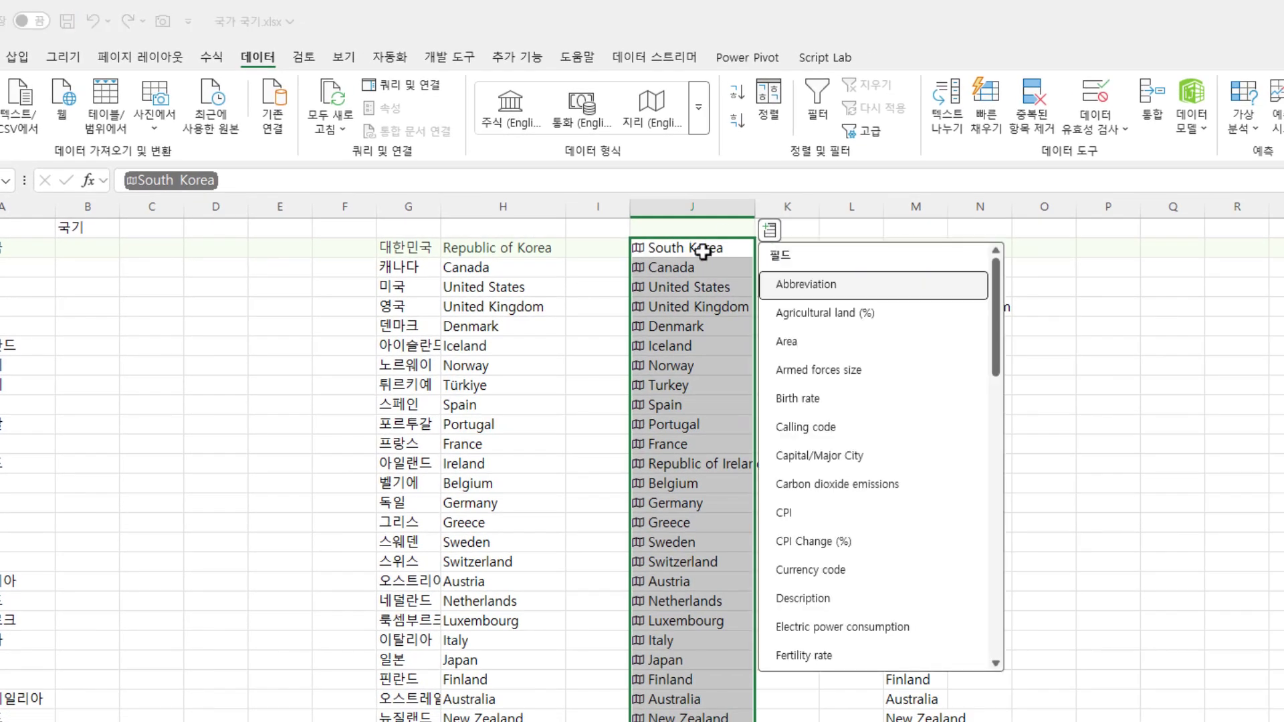
{"action": "scroll", "coordinate": [880, 319], "scroll_direction": "down", "scroll_amount": 3}
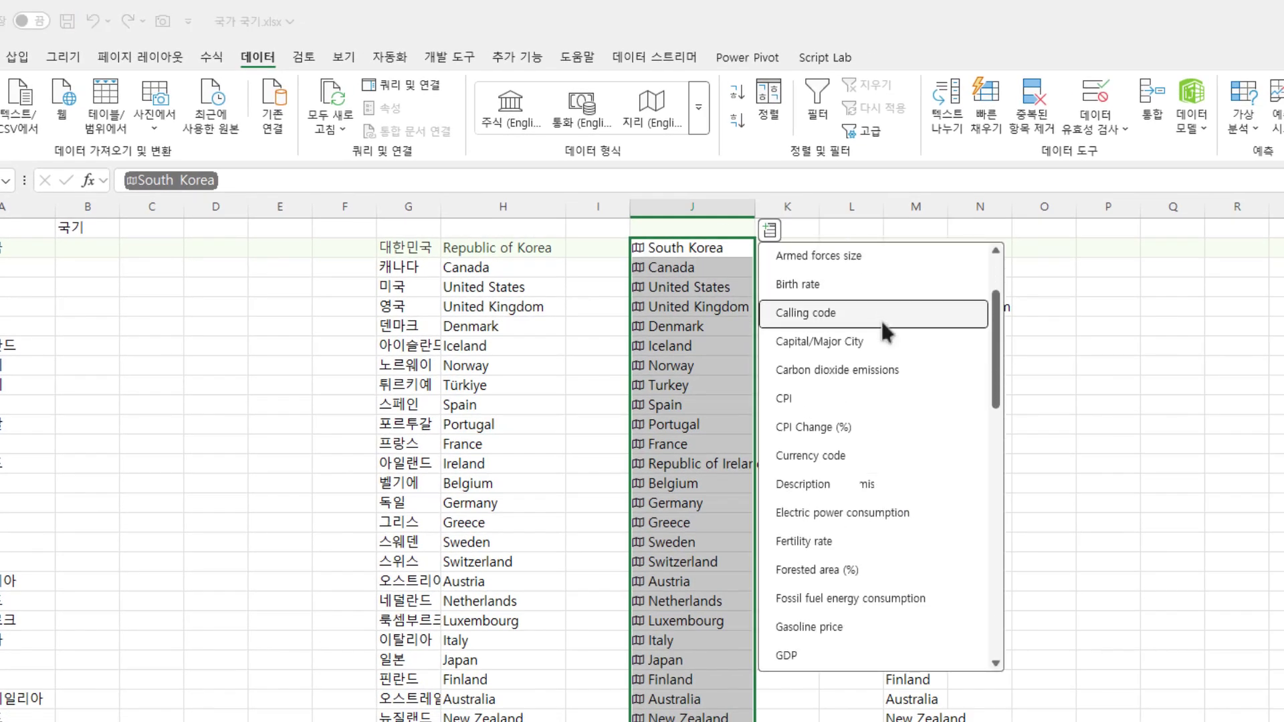
{"action": "scroll", "coordinate": [881, 319], "scroll_direction": "down", "scroll_amount": 7}
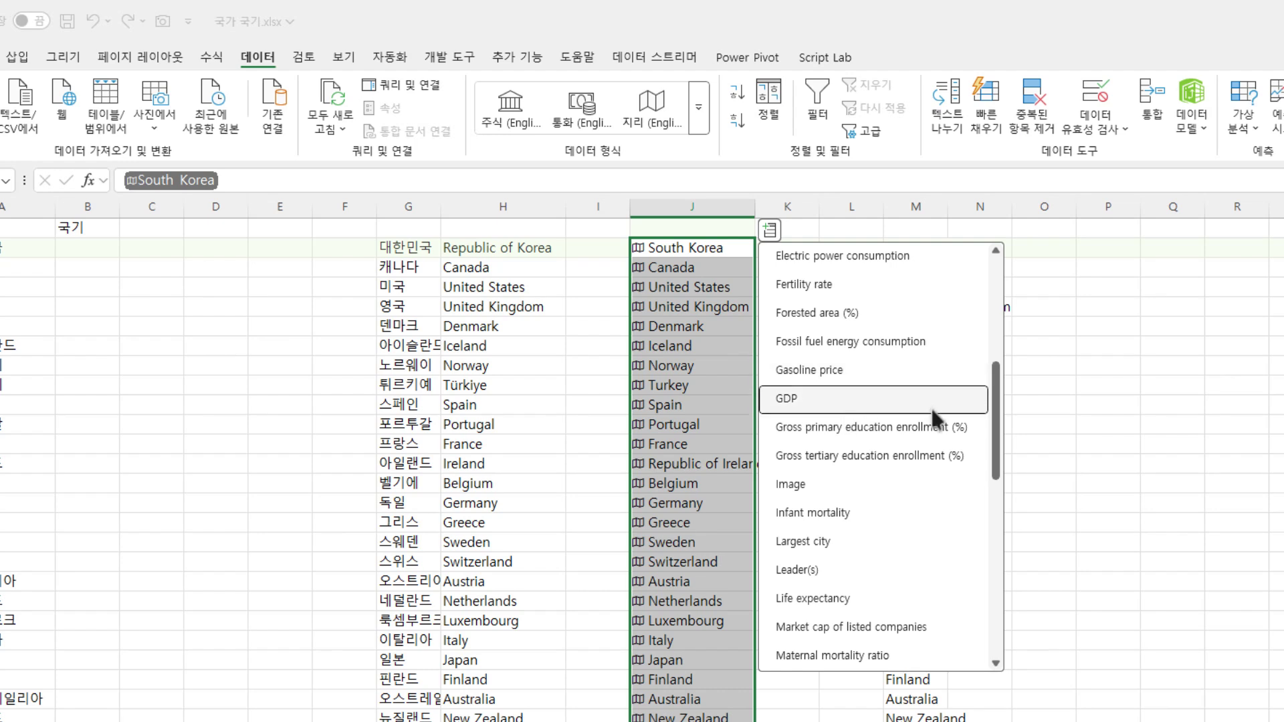
{"action": "left_click", "coordinate": [800, 490]}
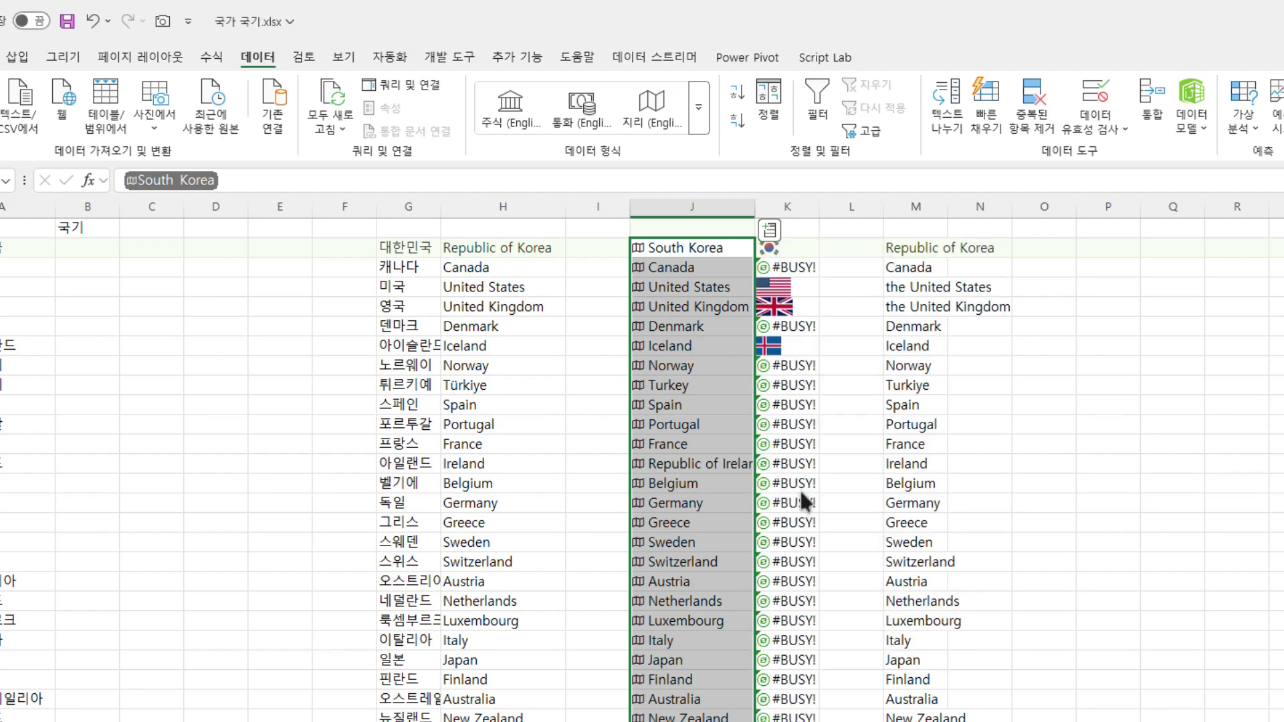
{"action": "scroll", "coordinate": [775, 511], "scroll_direction": "down", "scroll_amount": 4}
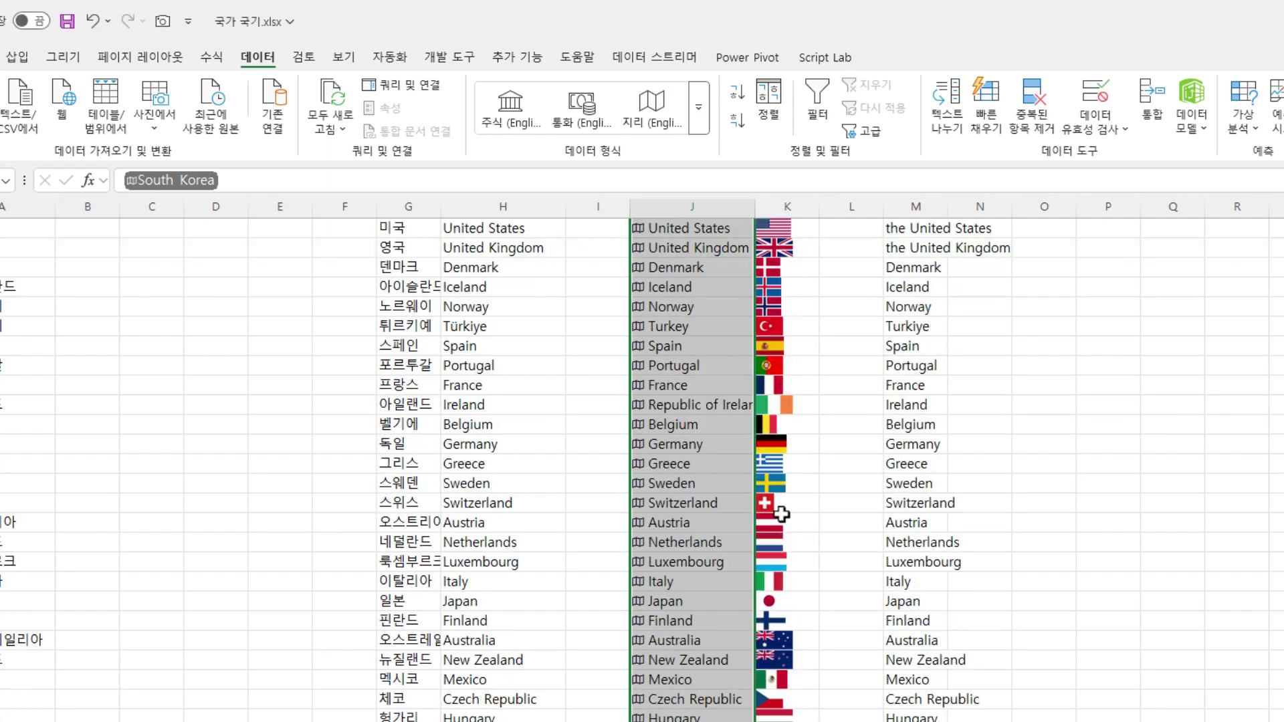
{"action": "scroll", "coordinate": [781, 514], "scroll_direction": "up", "scroll_amount": 2}
{"action": "scroll", "coordinate": [781, 514], "scroll_direction": "up", "scroll_amount": 2}
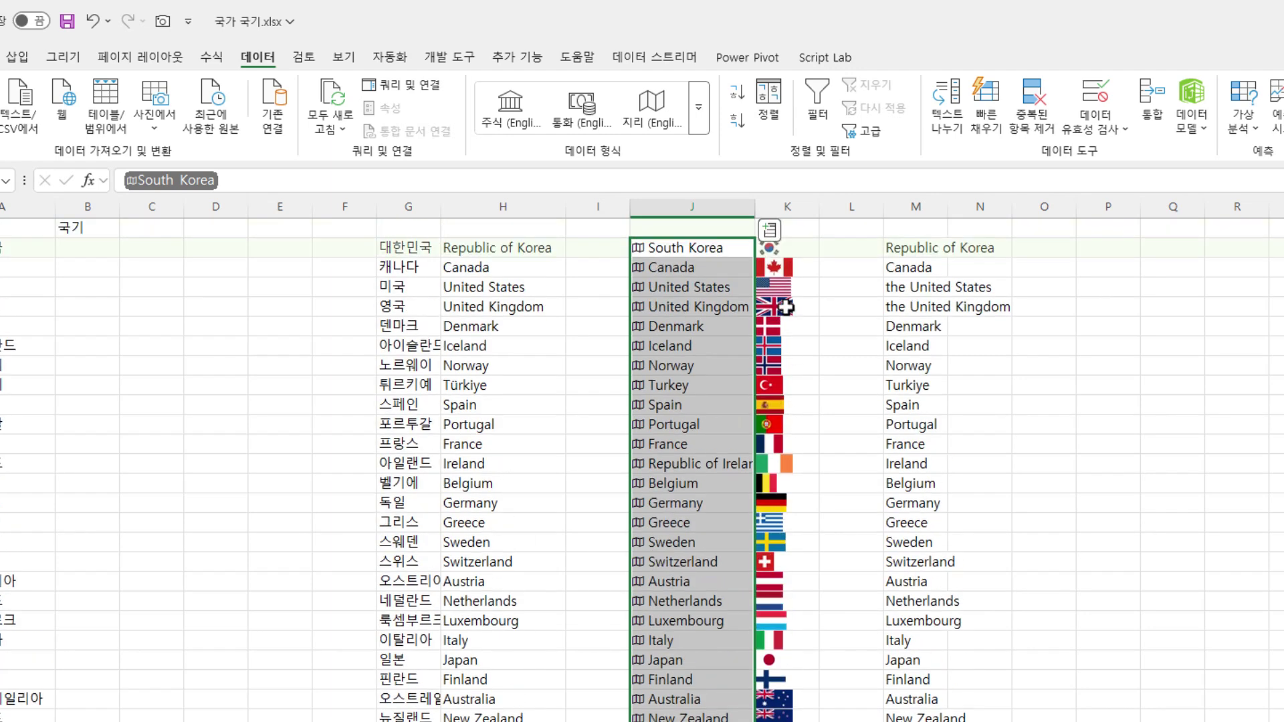
Examine the Image formulas behind the flags in column K and the Geography cells in column J they refer to
{"action": "left_click", "coordinate": [806, 250]}
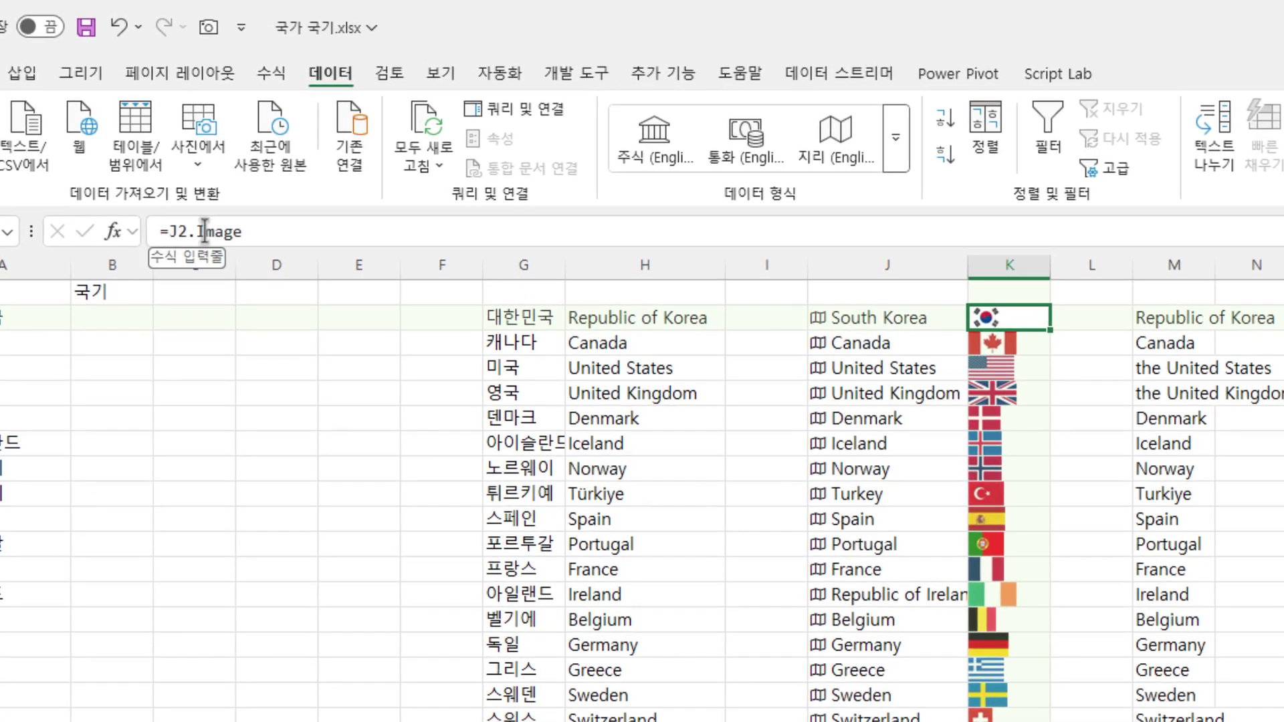
{"action": "left_click", "coordinate": [1023, 349]}
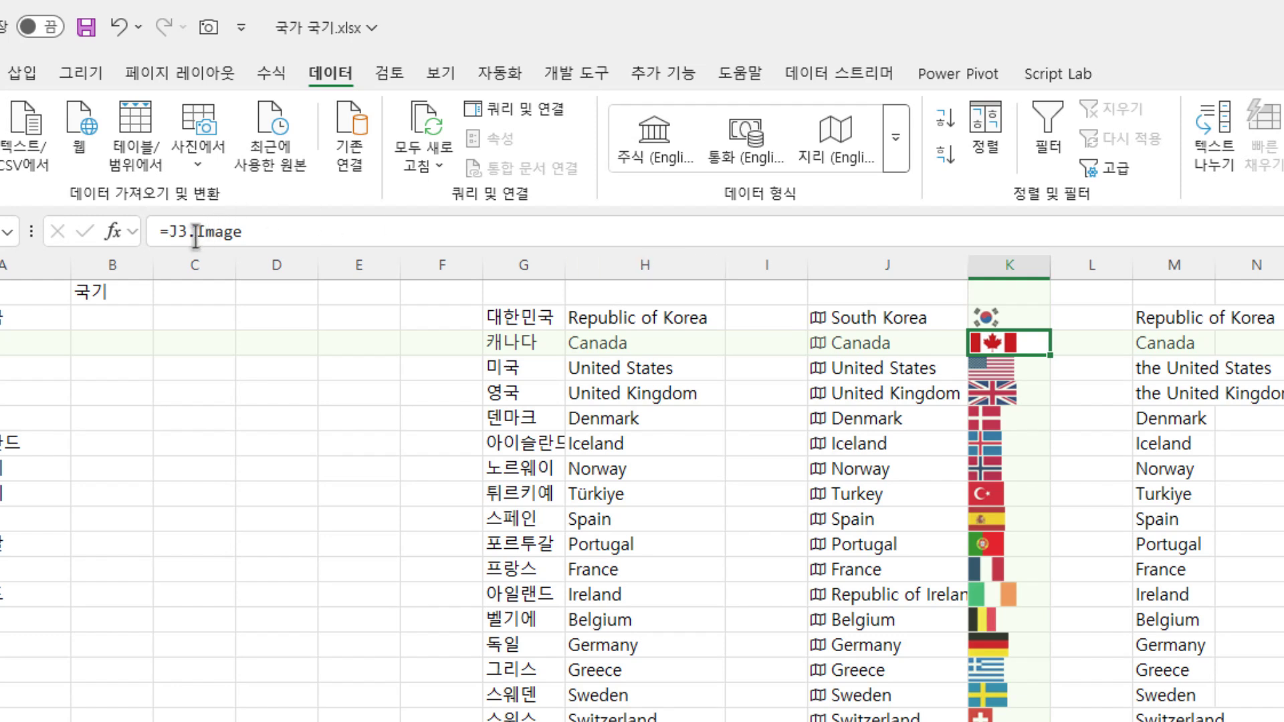
{"action": "left_click", "coordinate": [1045, 577]}
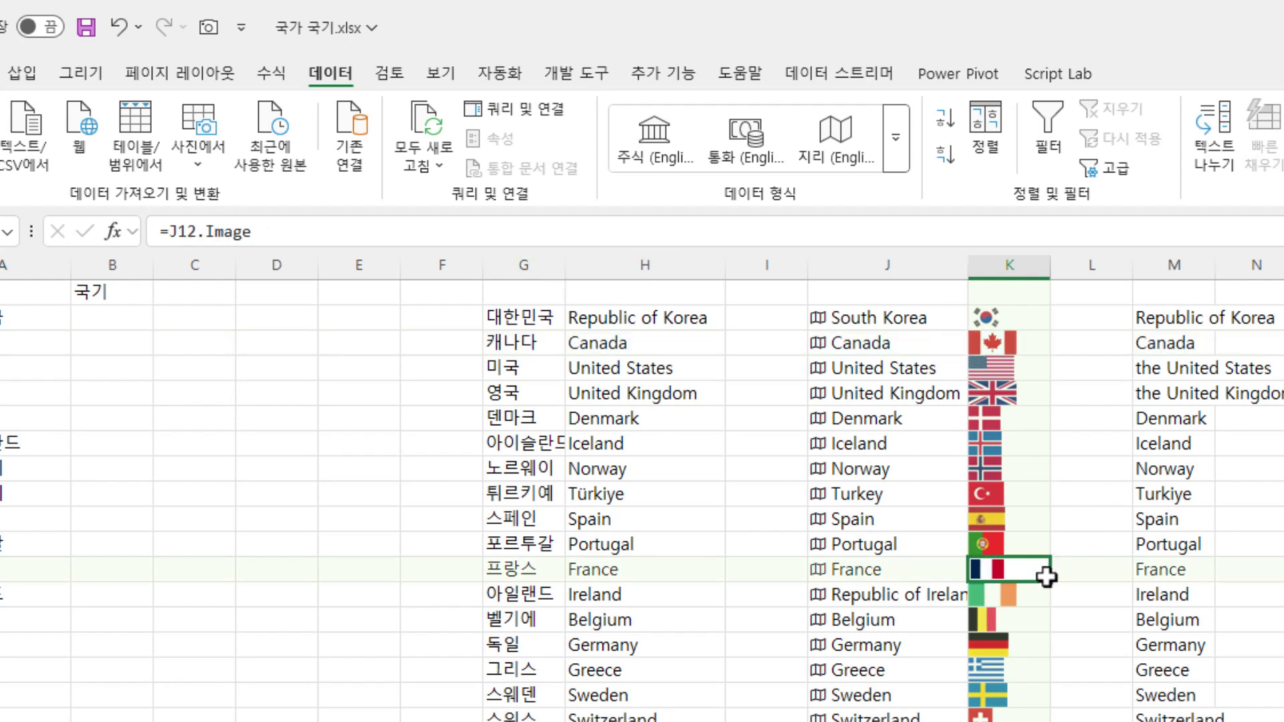
{"action": "left_click", "coordinate": [1045, 694]}
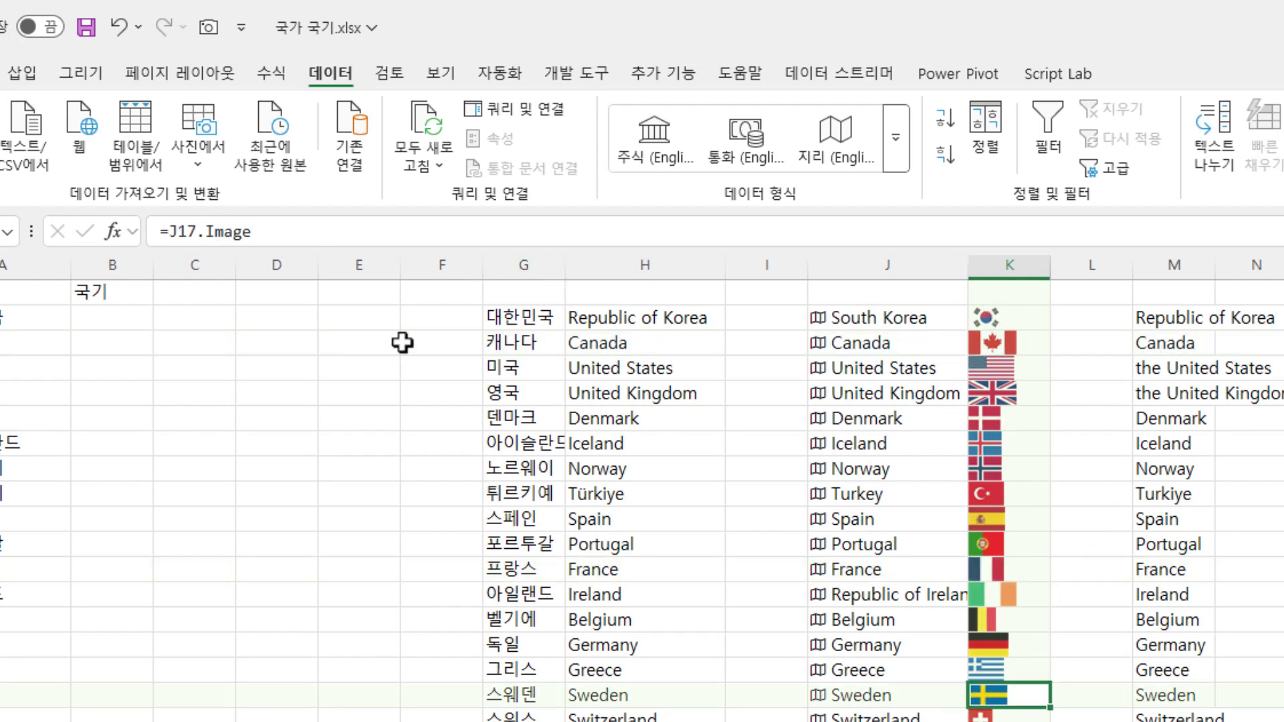
{"action": "left_click", "coordinate": [111, 327]}
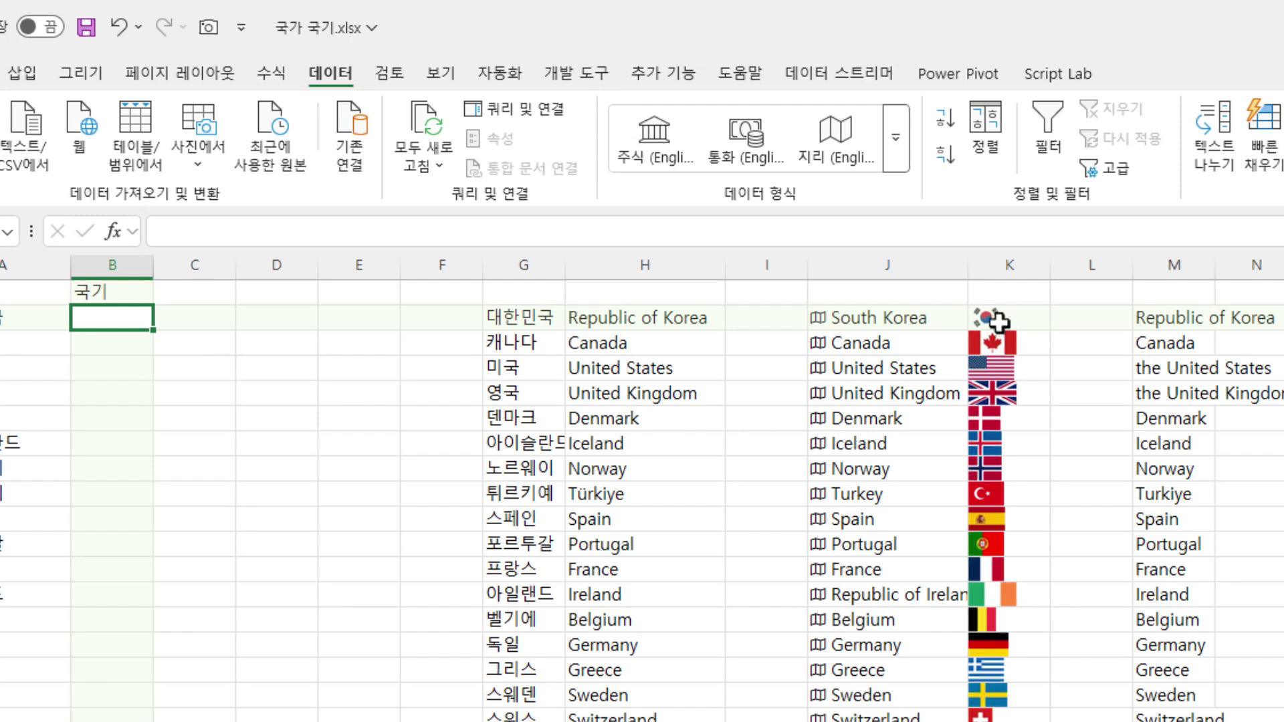
{"action": "left_click", "coordinate": [997, 341]}
{"action": "left_click", "coordinate": [995, 320]}
{"action": "left_click", "coordinate": [894, 321]}
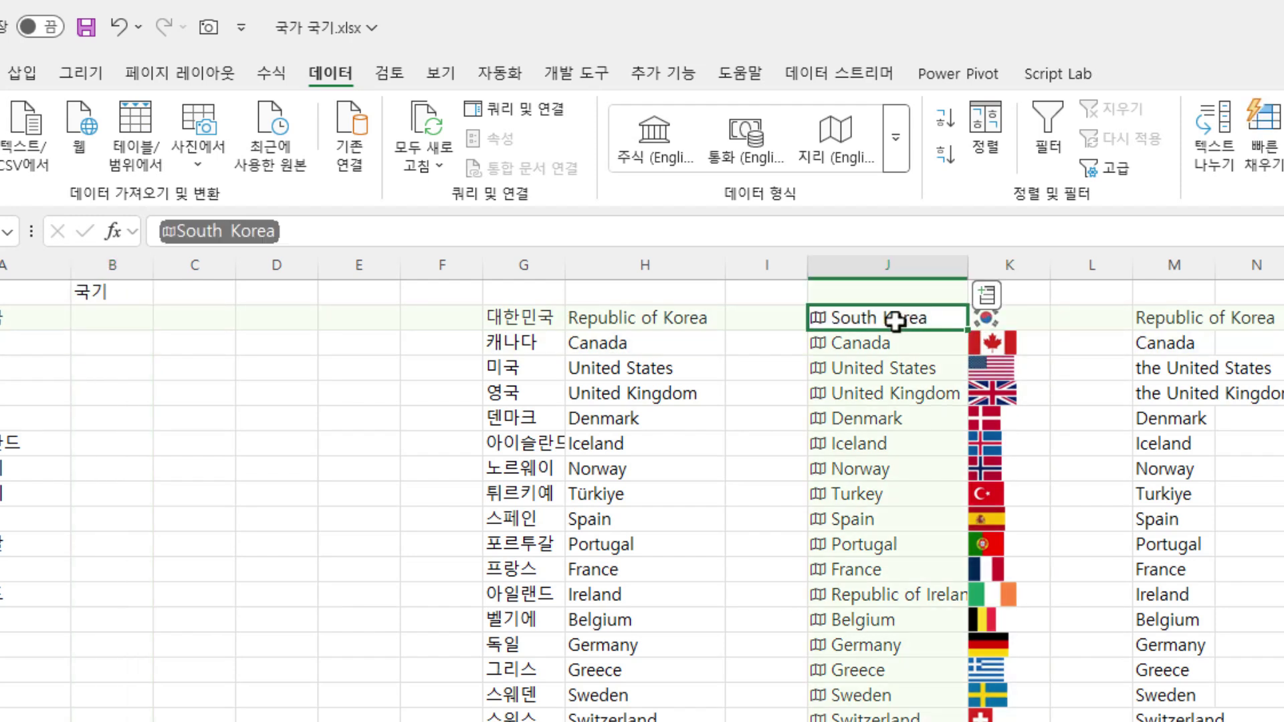
{"action": "left_click", "coordinate": [1034, 324]}
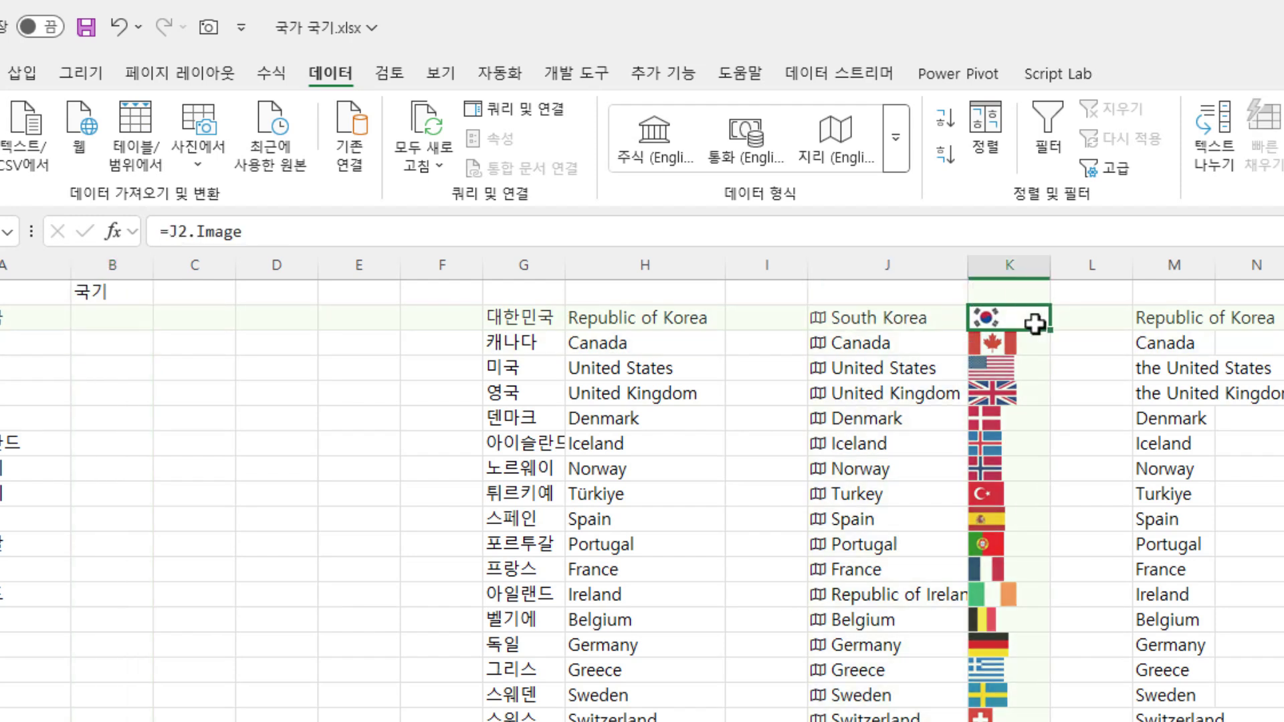
{"action": "left_click", "coordinate": [874, 322]}
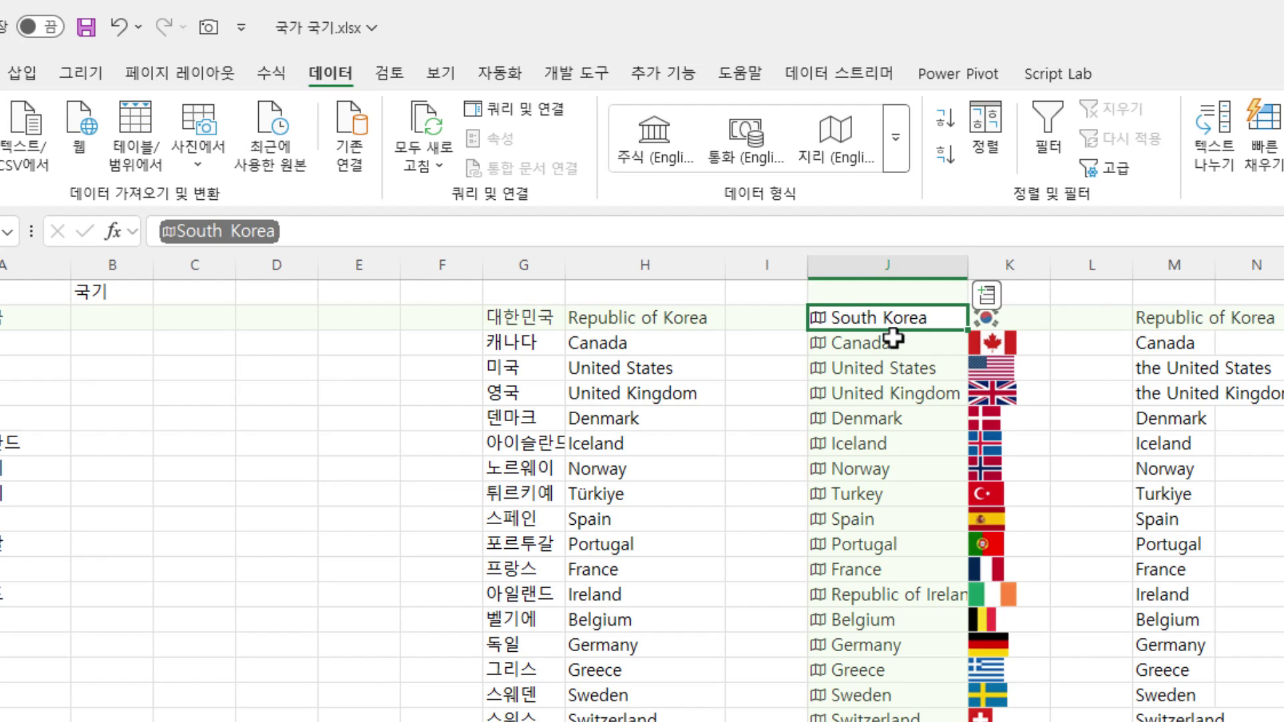
{"action": "left_click", "coordinate": [866, 373]}
{"action": "left_click", "coordinate": [897, 591]}
{"action": "left_click", "coordinate": [914, 670]}
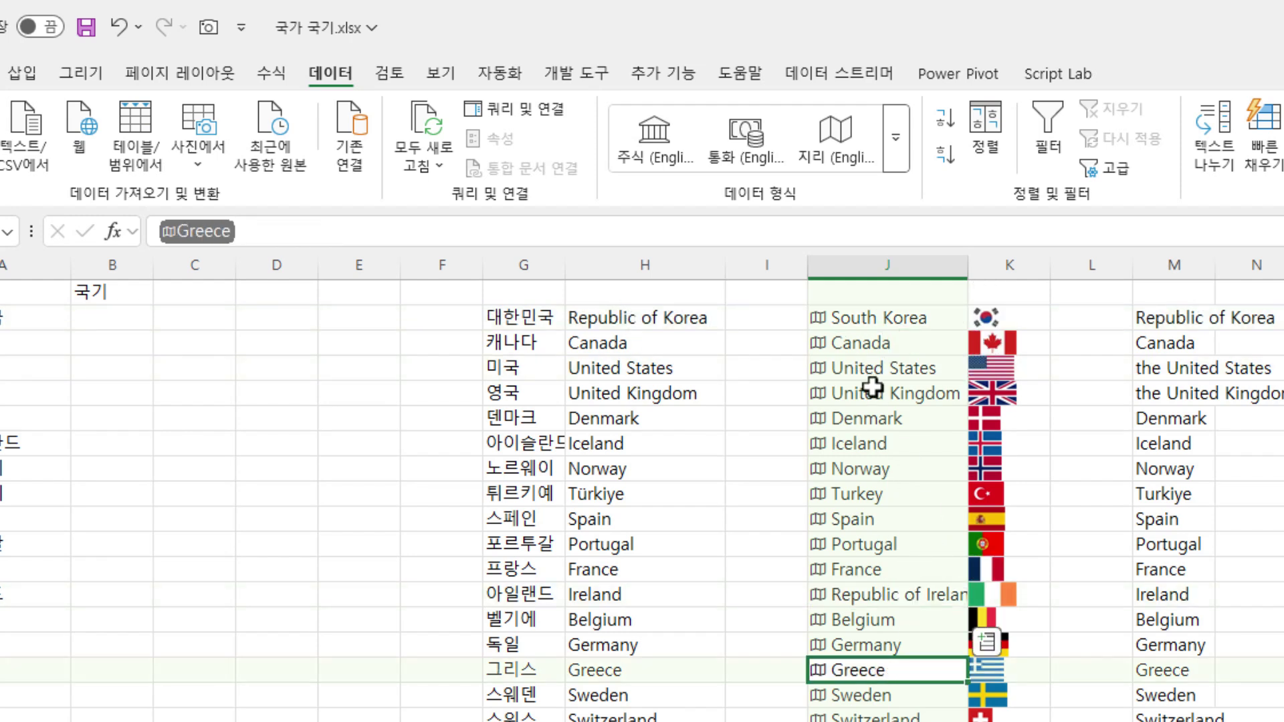
Delete column J with the Geography data to test whether the flags depend on it, and undo the deletion
{"action": "left_click", "coordinate": [874, 263]}
{"action": "right_click", "coordinate": [869, 265]}
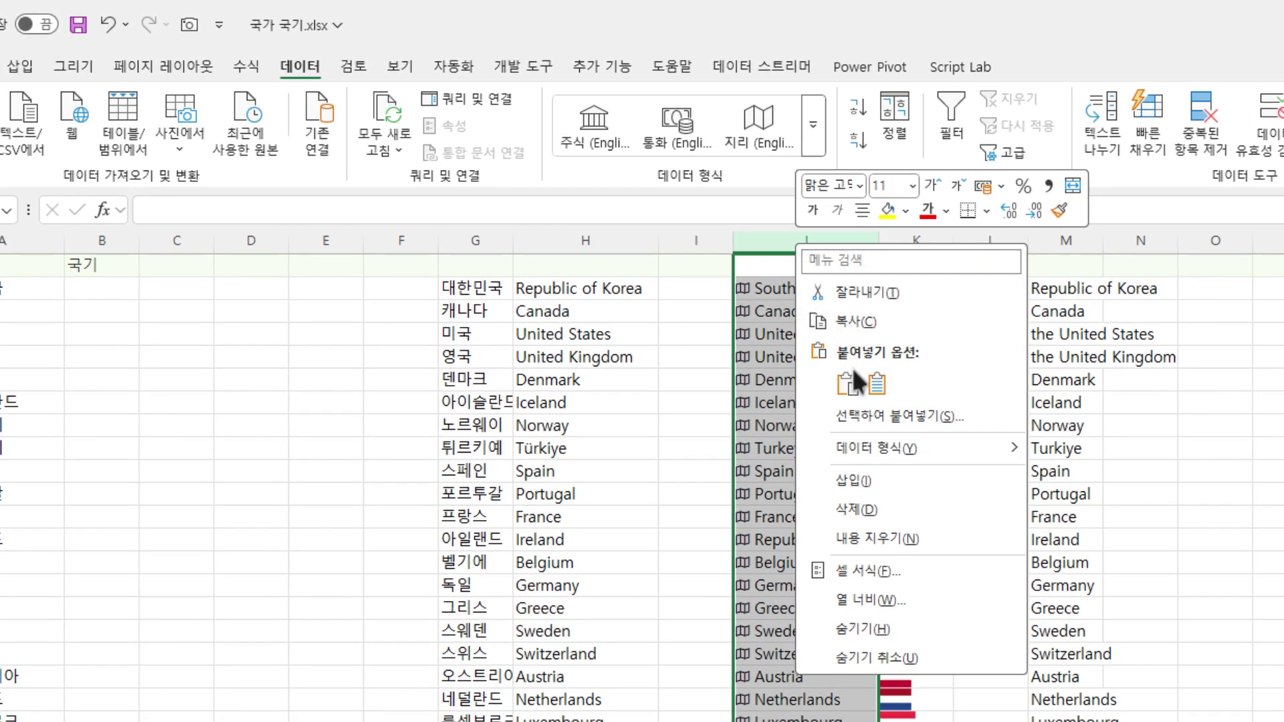
{"action": "left_click", "coordinate": [877, 502]}
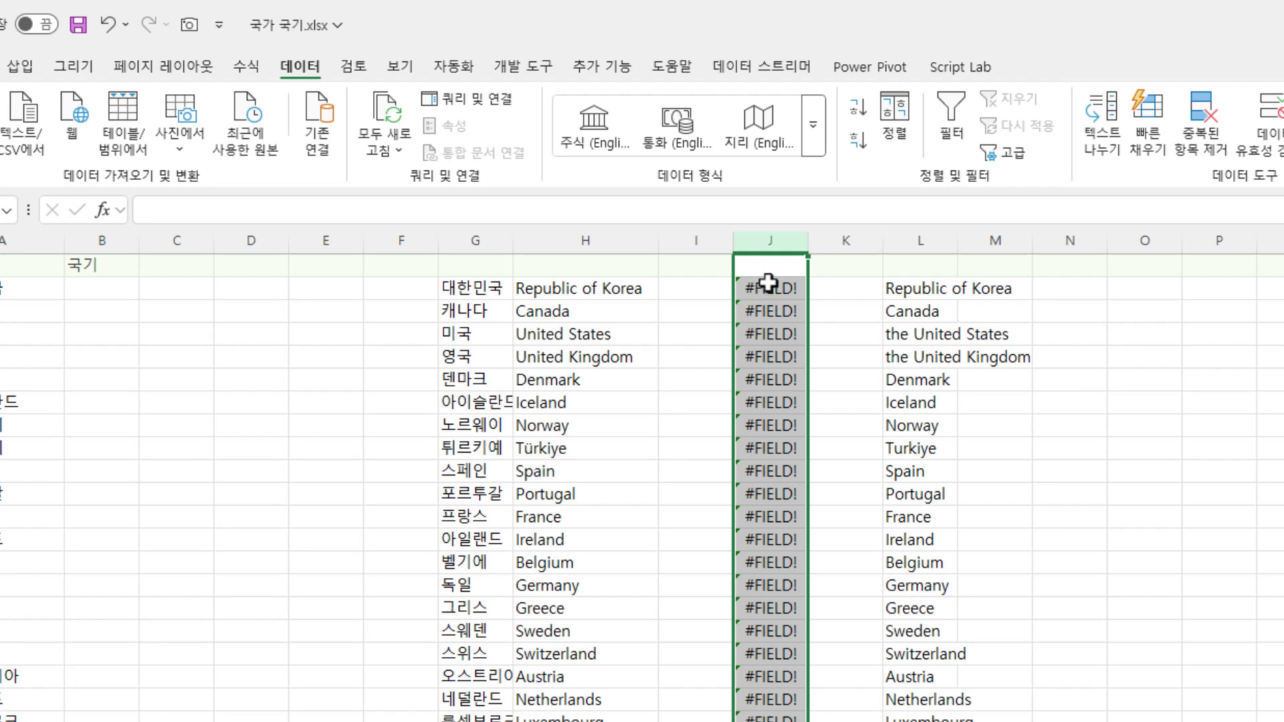
{"action": "left_click", "coordinate": [108, 27]}
{"action": "left_click", "coordinate": [762, 396]}
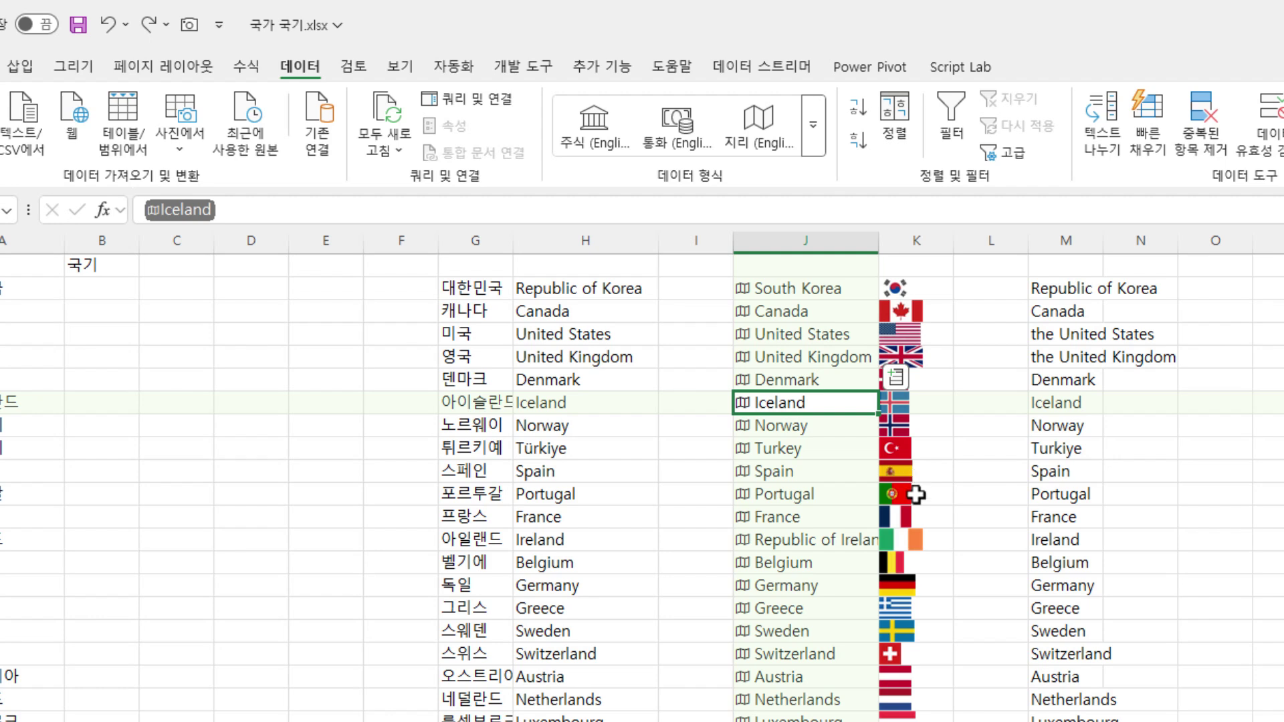
{"action": "left_click_drag", "start_coordinate": [769, 288], "coordinate": [784, 634]}
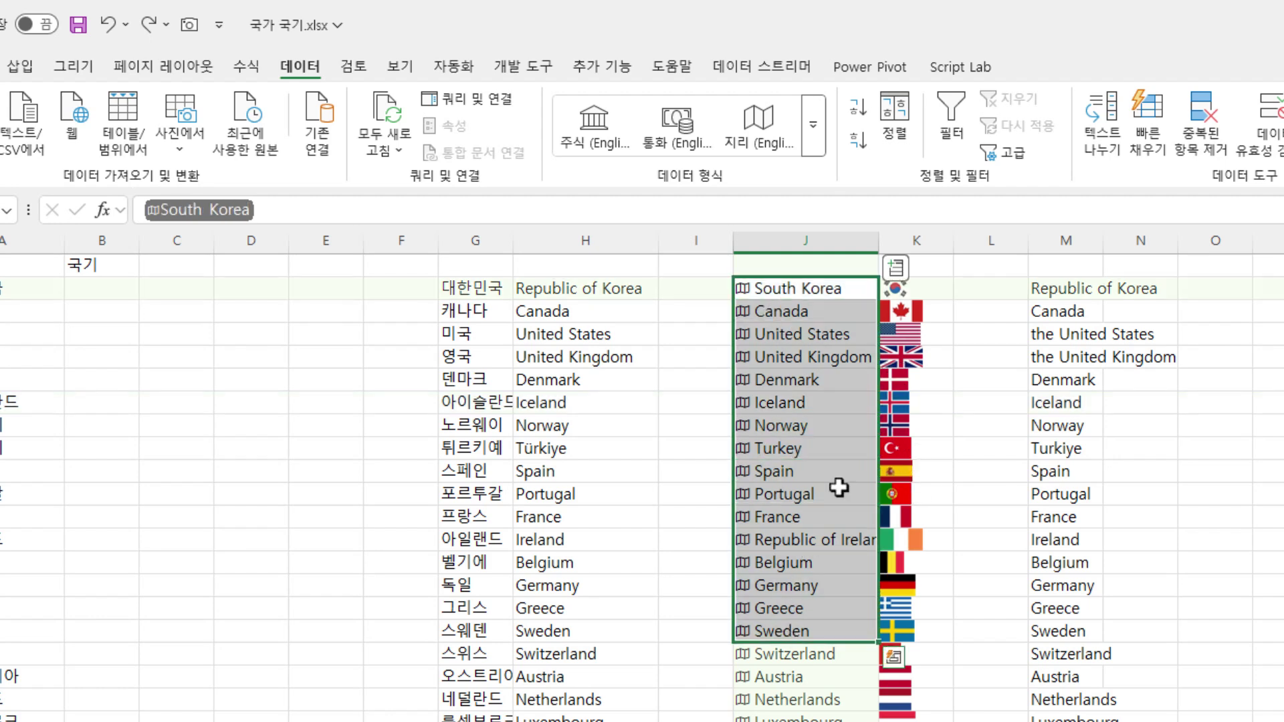
Copy the flag images in K2:K39 as values only to B2:B39
{"action": "left_click", "coordinate": [945, 292]}
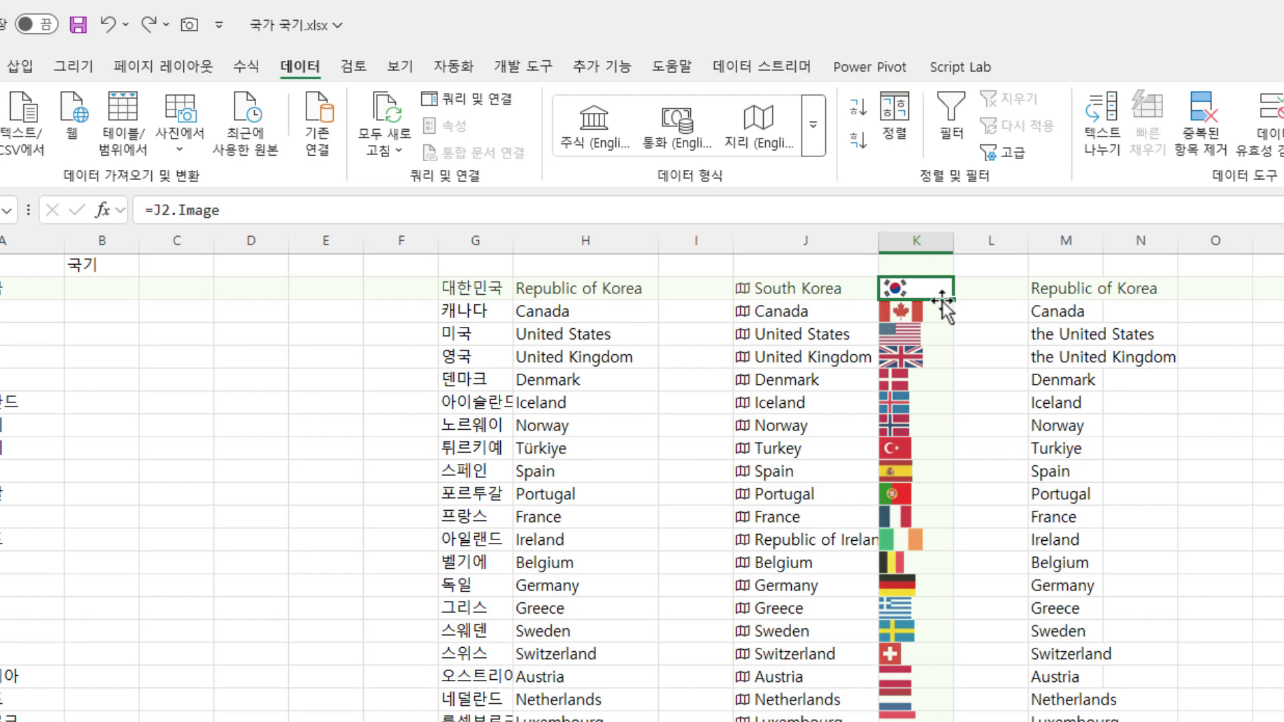
{"action": "key", "text": "ctrl+shift+Down"}
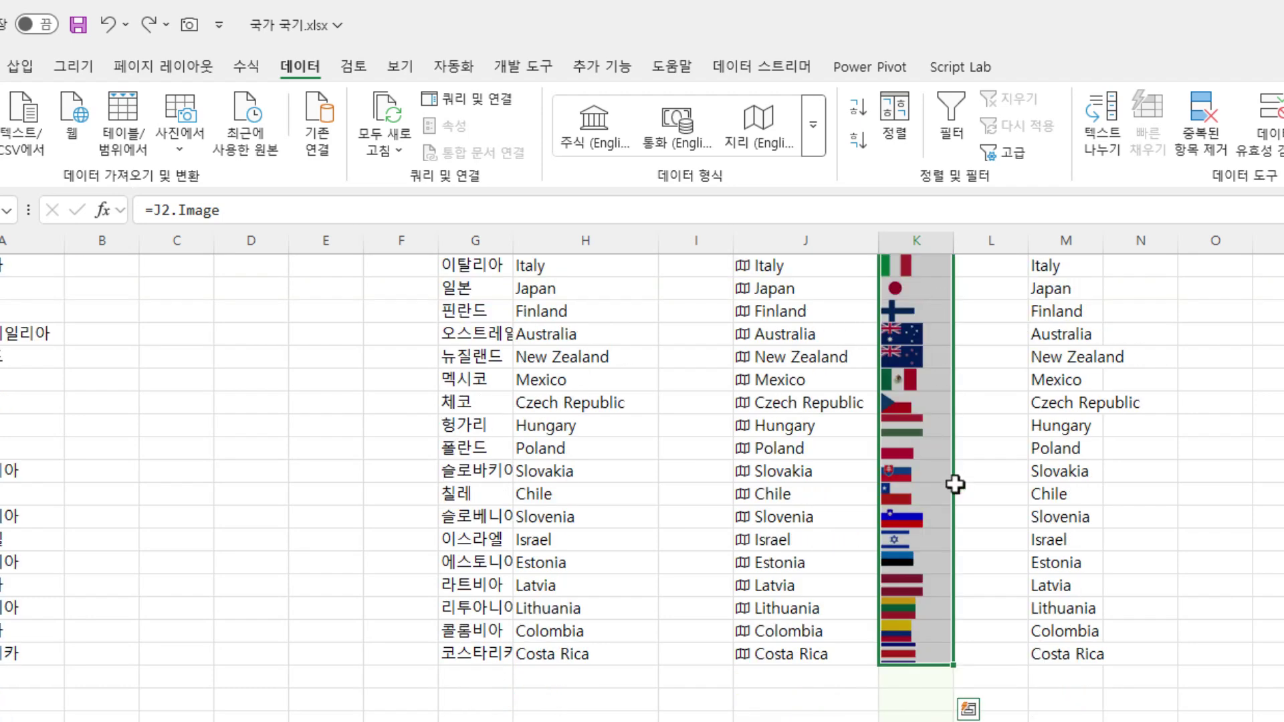
{"action": "scroll", "coordinate": [954, 483], "scroll_direction": "up", "scroll_amount": 3}
{"action": "scroll", "coordinate": [955, 483], "scroll_direction": "up", "scroll_amount": 4}
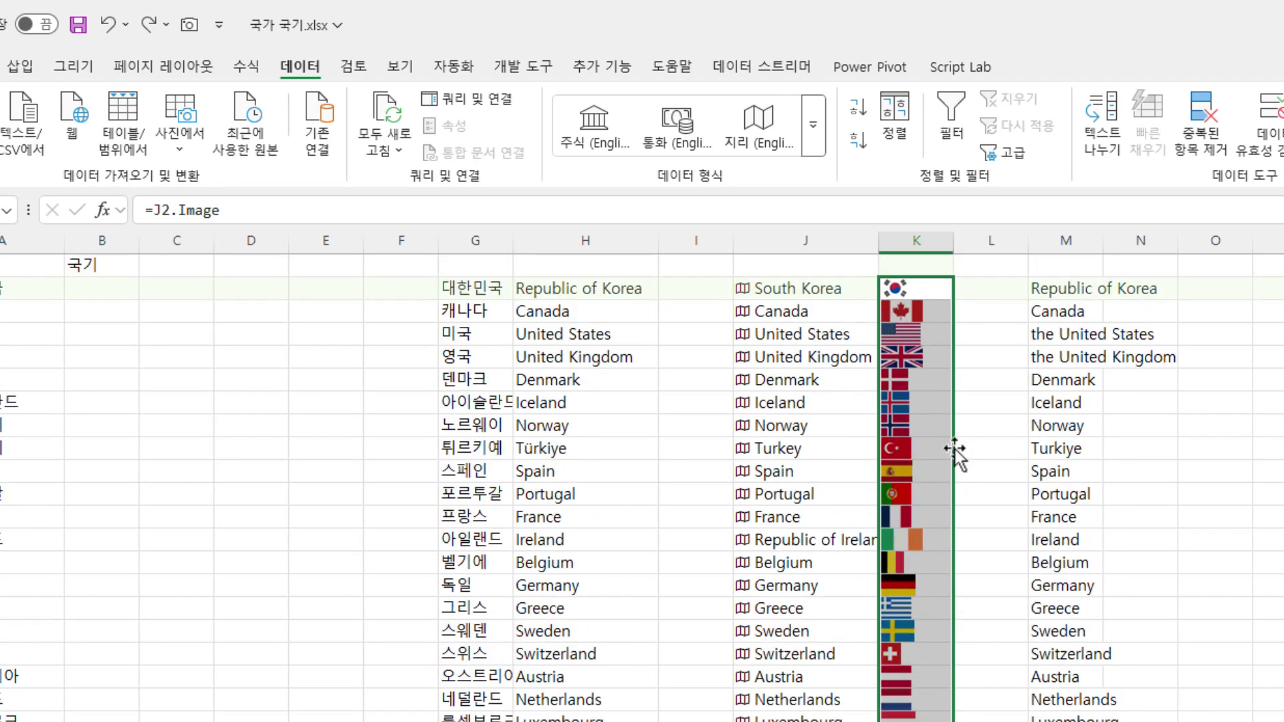
{"action": "left_click_drag", "start_coordinate": [954, 448], "coordinate": [108, 456]}
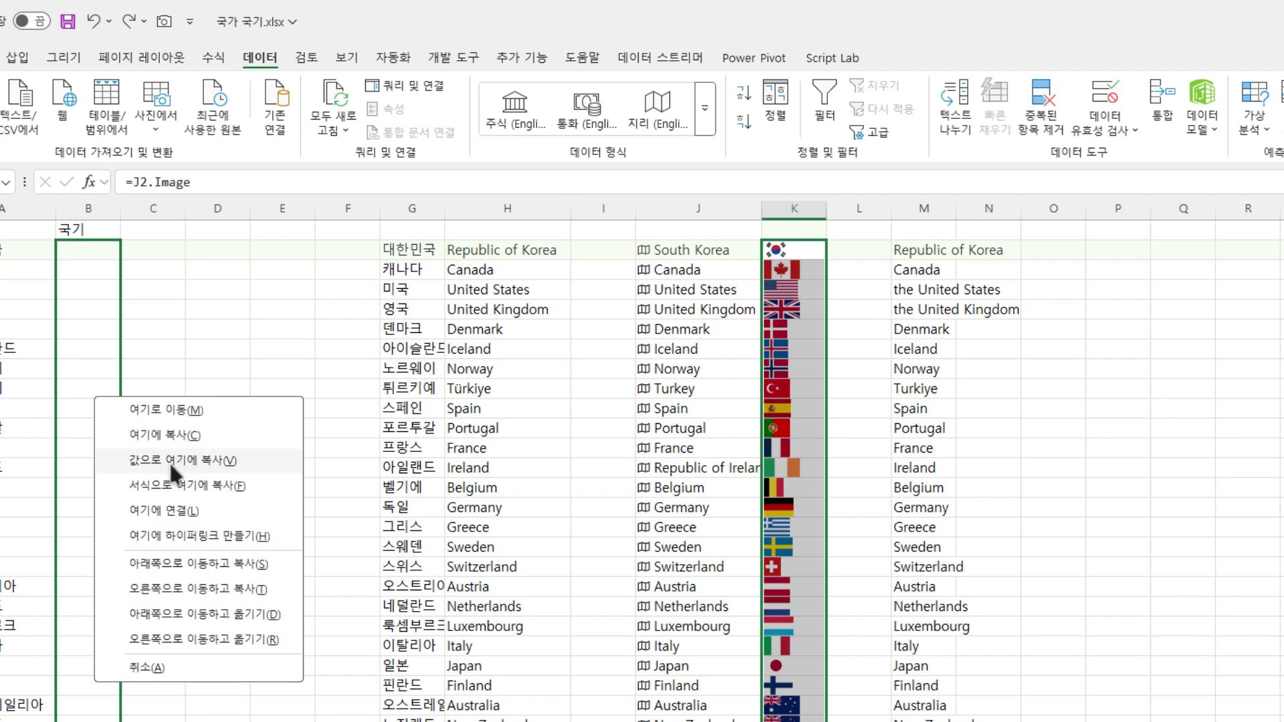
{"action": "left_click", "coordinate": [213, 465]}
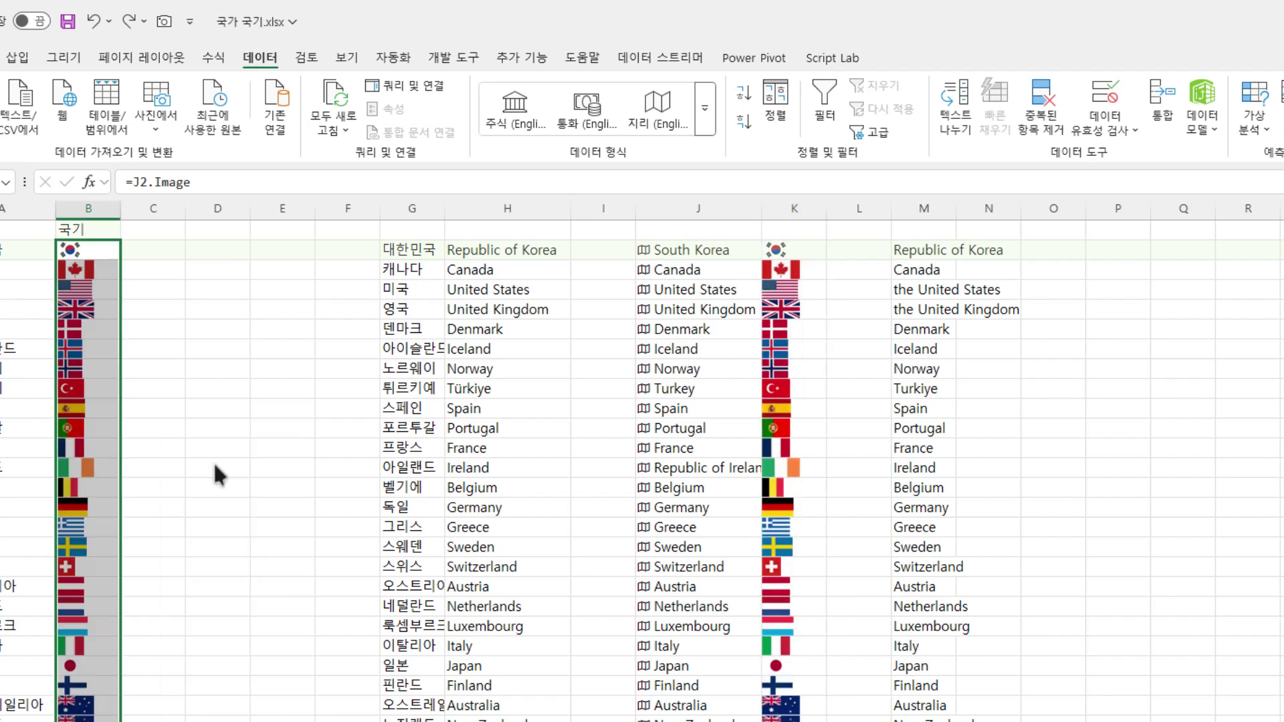
Examine the contents of several flag cells in column B and compare them with the Image formula in K2
{"action": "left_click", "coordinate": [101, 309]}
{"action": "left_click", "coordinate": [77, 250]}
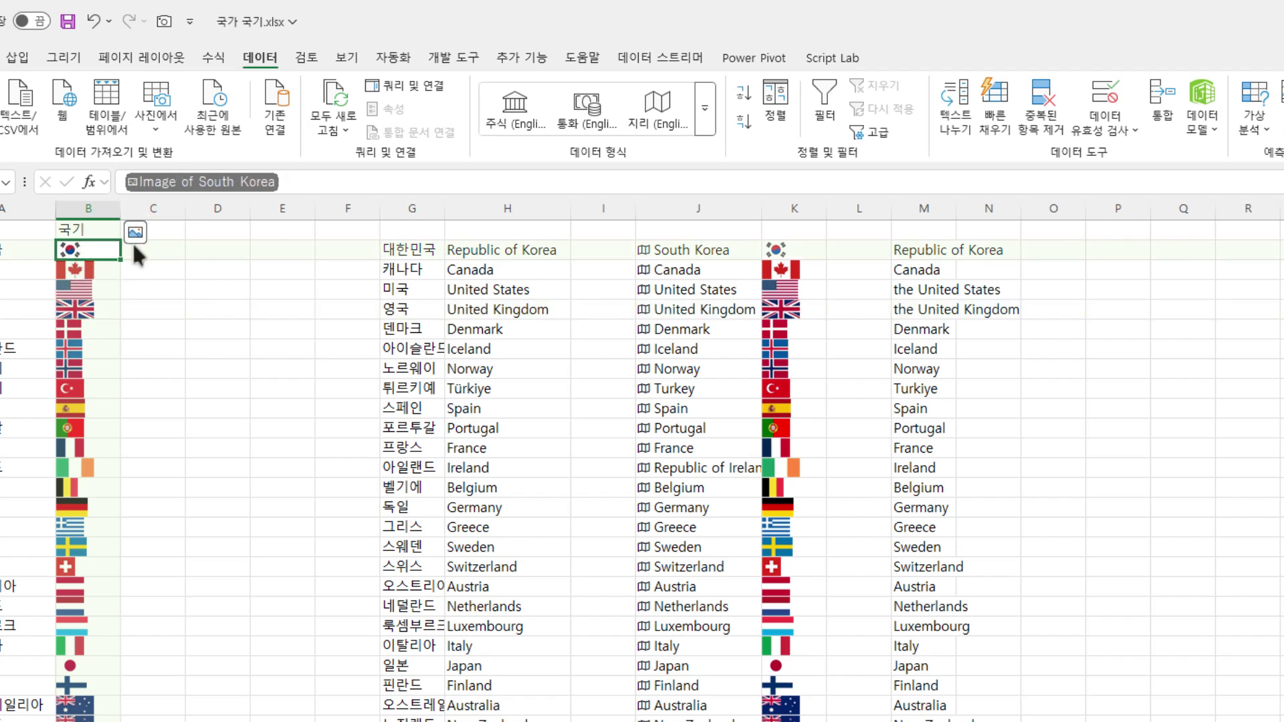
{"action": "left_click", "coordinate": [82, 292]}
{"action": "left_click", "coordinate": [75, 309]}
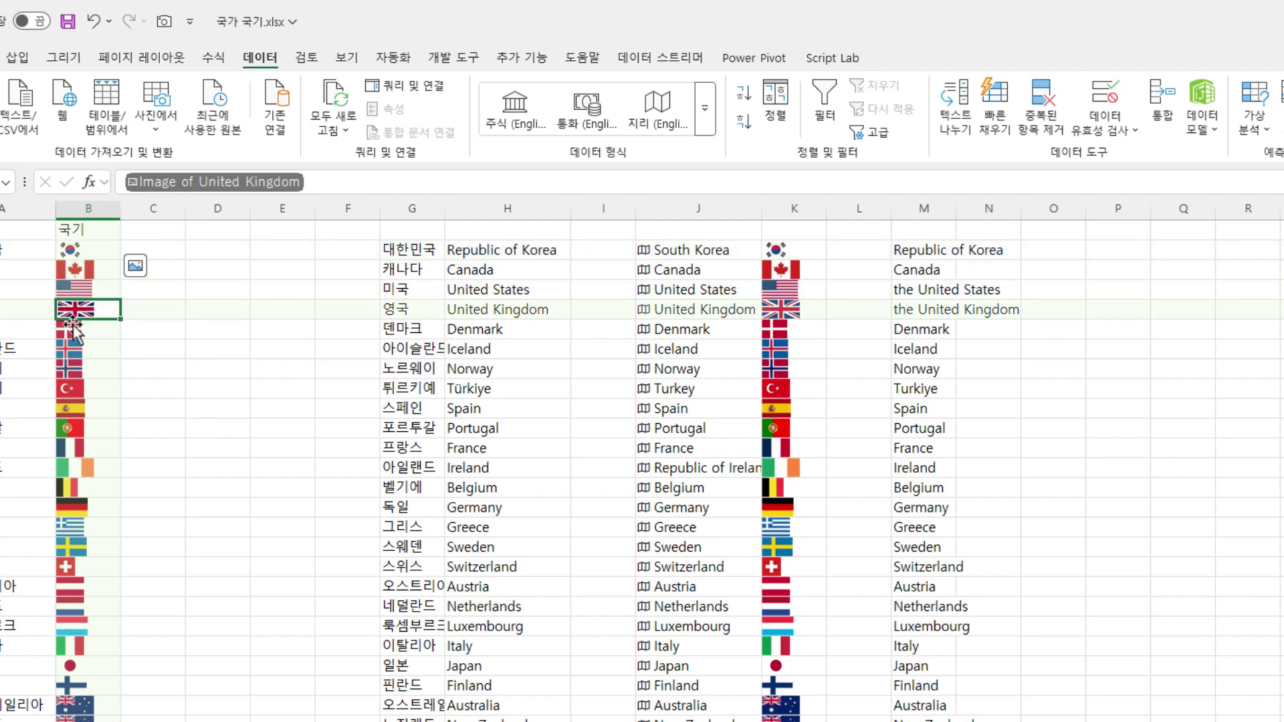
{"action": "left_click", "coordinate": [69, 343]}
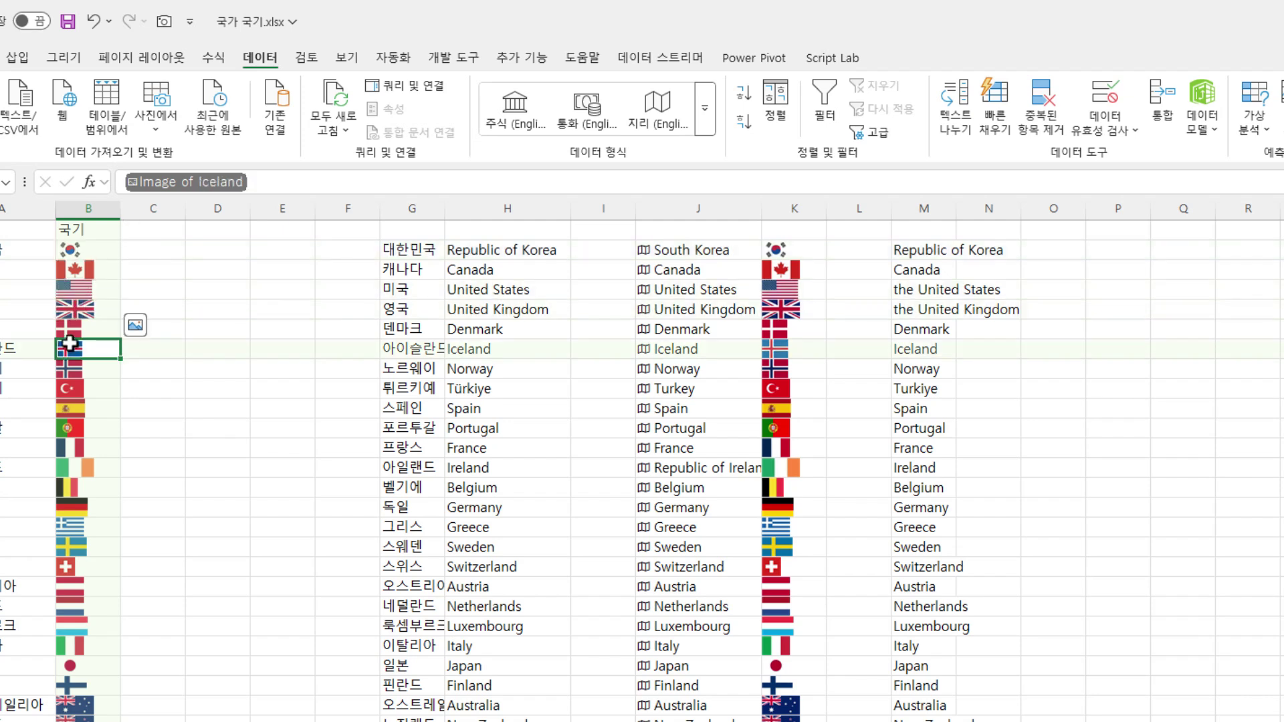
{"action": "left_click", "coordinate": [815, 250]}
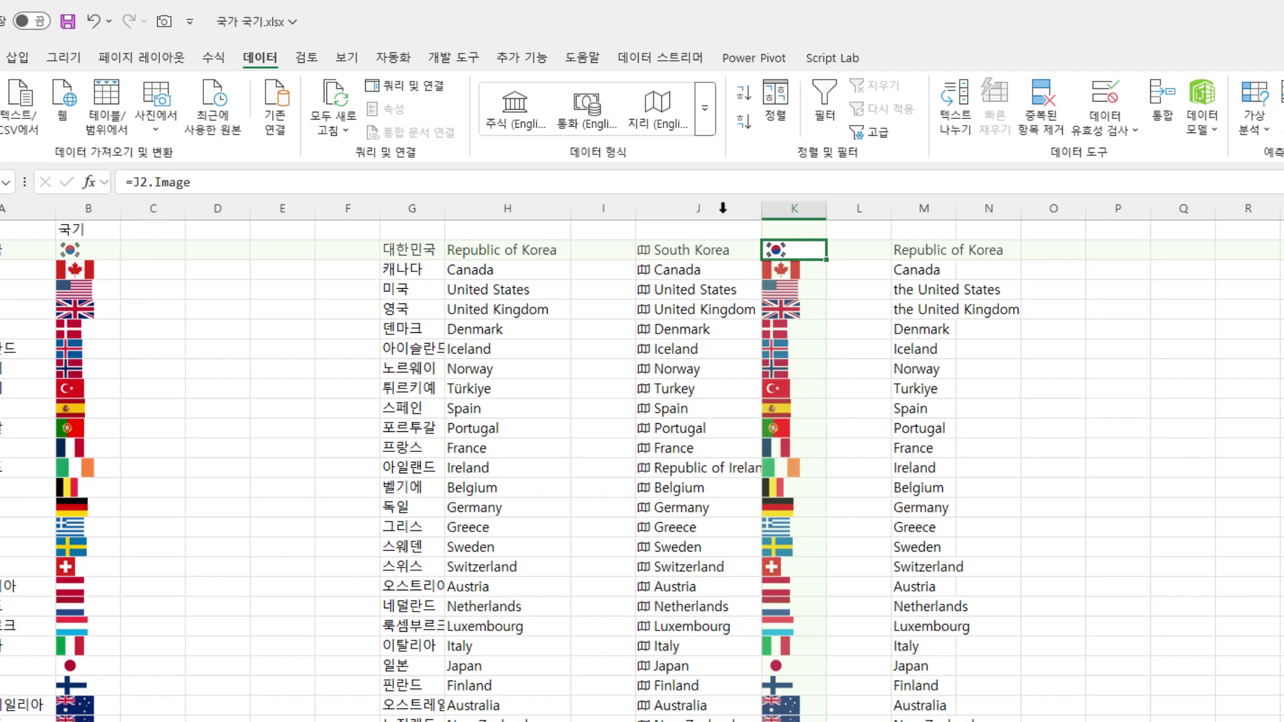
Delete columns J and K with the Geography data and the formula-based flags
{"action": "left_click", "coordinate": [710, 208]}
{"action": "left_click_drag", "start_coordinate": [724, 210], "coordinate": [790, 204]}
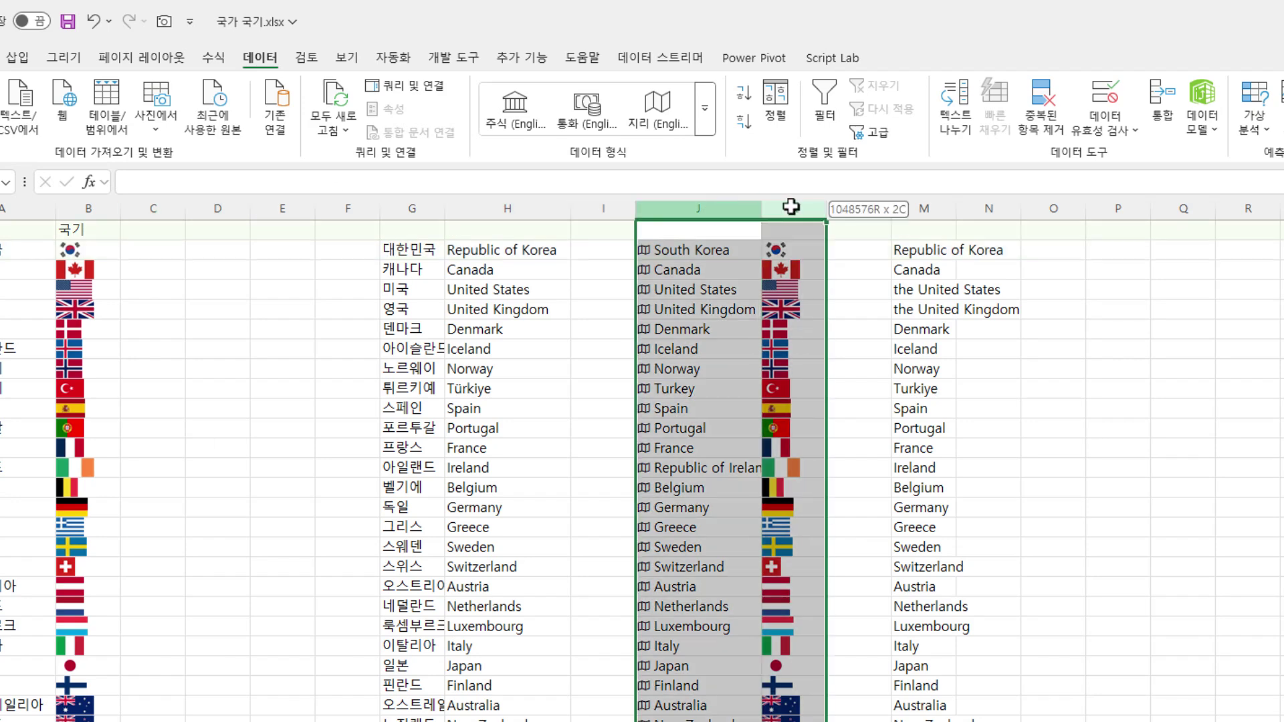
{"action": "right_click", "coordinate": [792, 207]}
{"action": "left_click", "coordinate": [864, 436]}
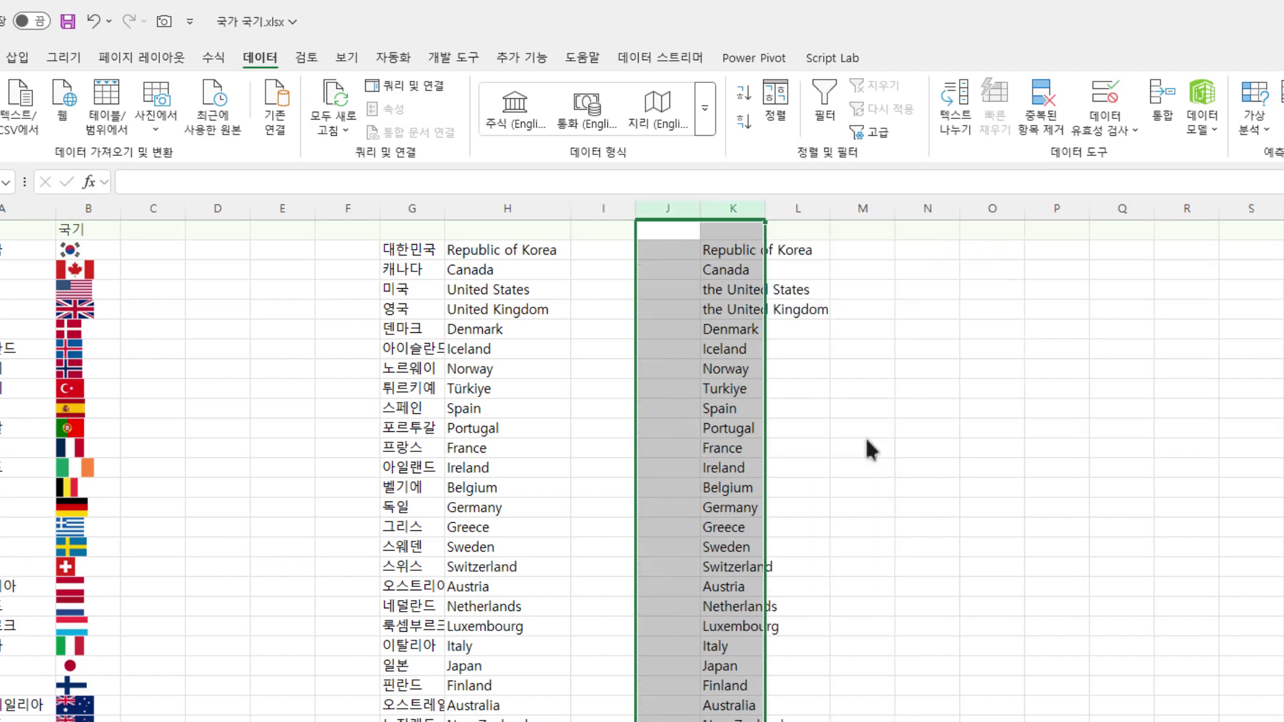
{"action": "left_click", "coordinate": [596, 460]}
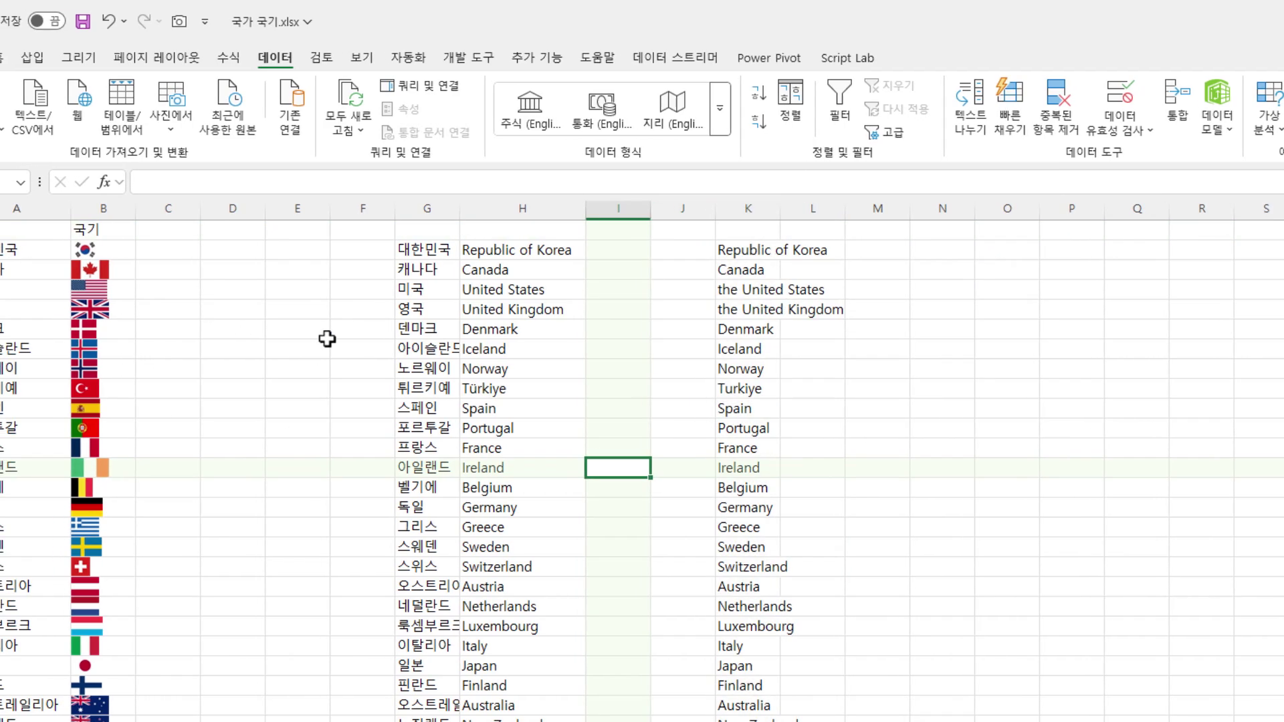
Delete the helper columns F through P and check the flag images kept in column B
{"action": "left_click_drag", "start_coordinate": [341, 207], "coordinate": [729, 215]}
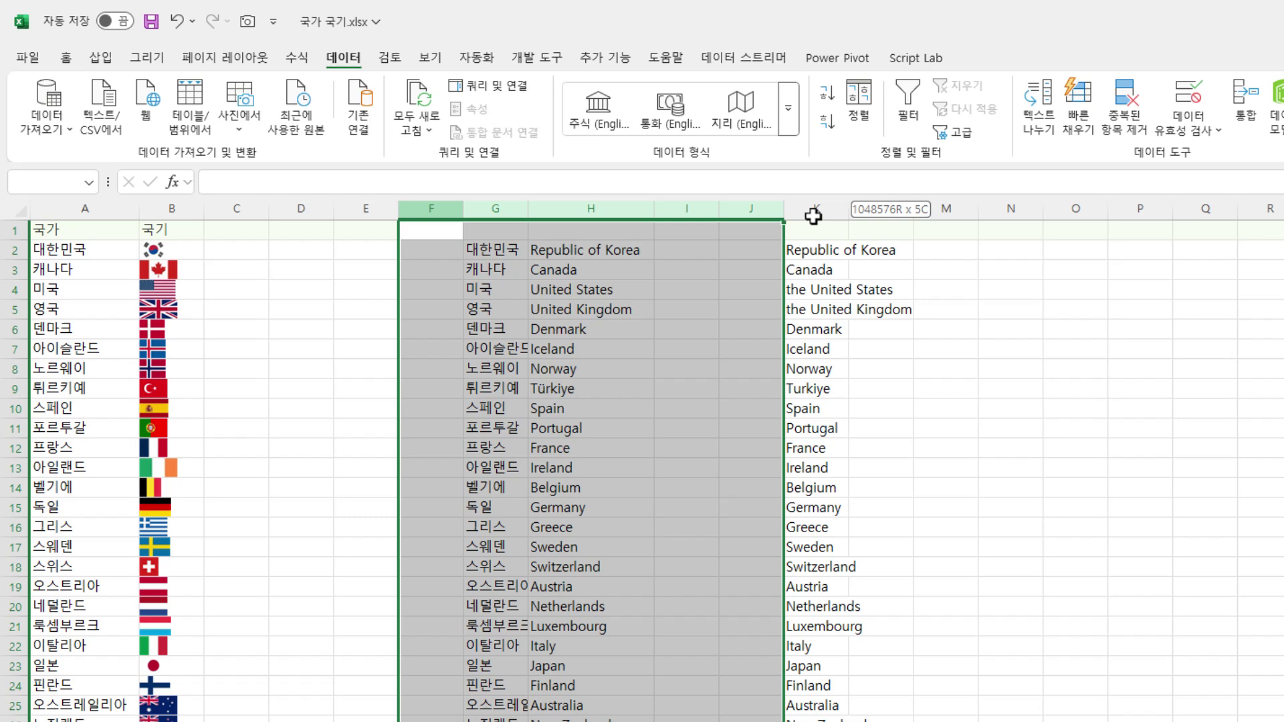
{"action": "left_click_drag", "start_coordinate": [813, 216], "coordinate": [1141, 210]}
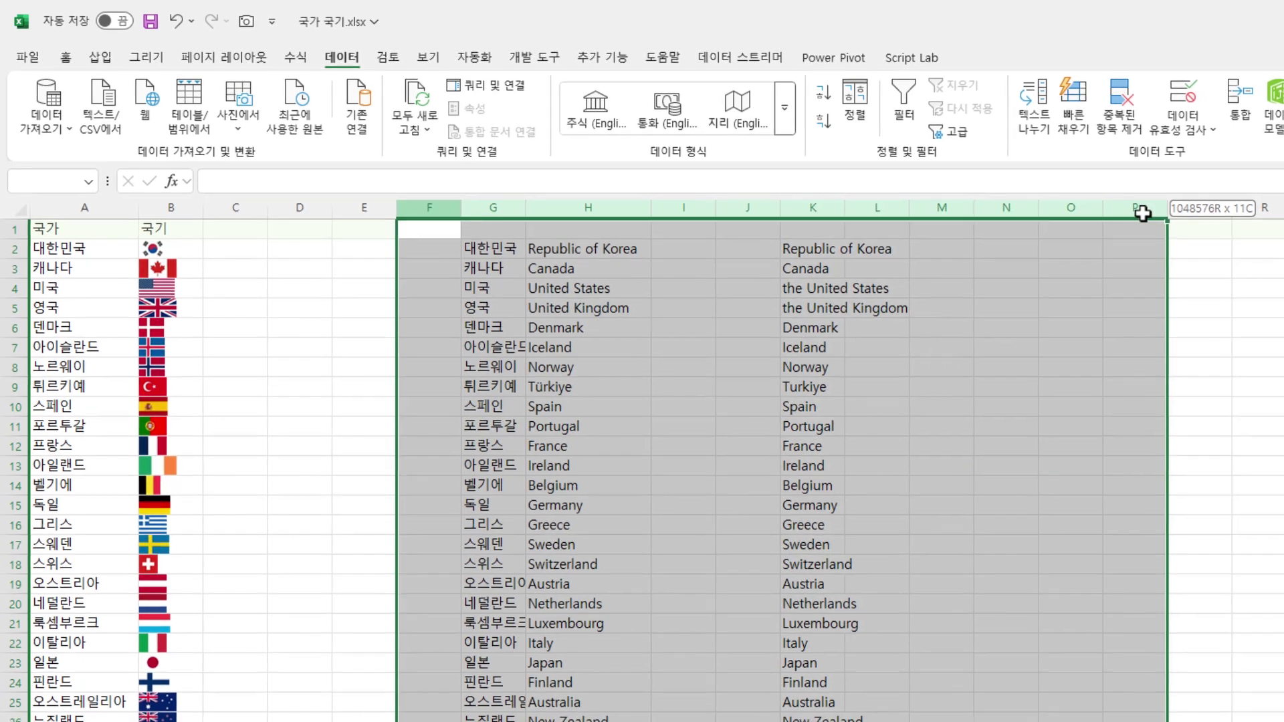
{"action": "right_click", "coordinate": [1140, 209]}
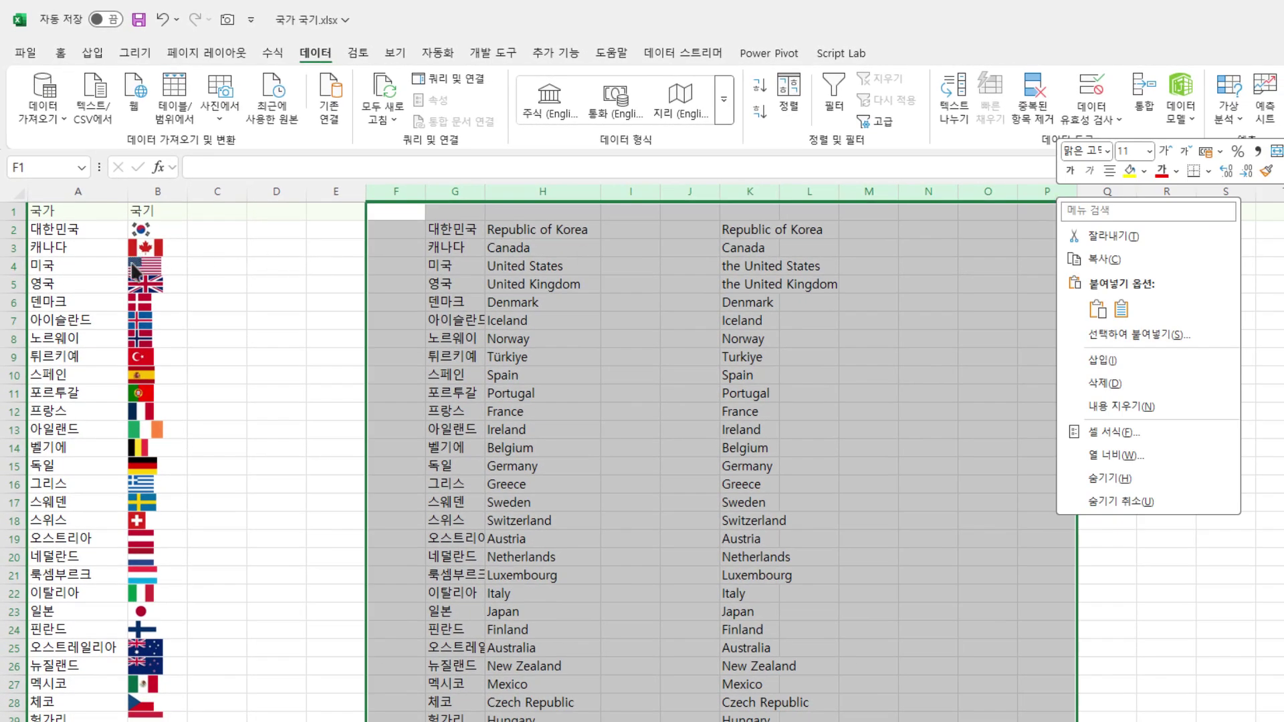
{"action": "left_click", "coordinate": [1130, 384]}
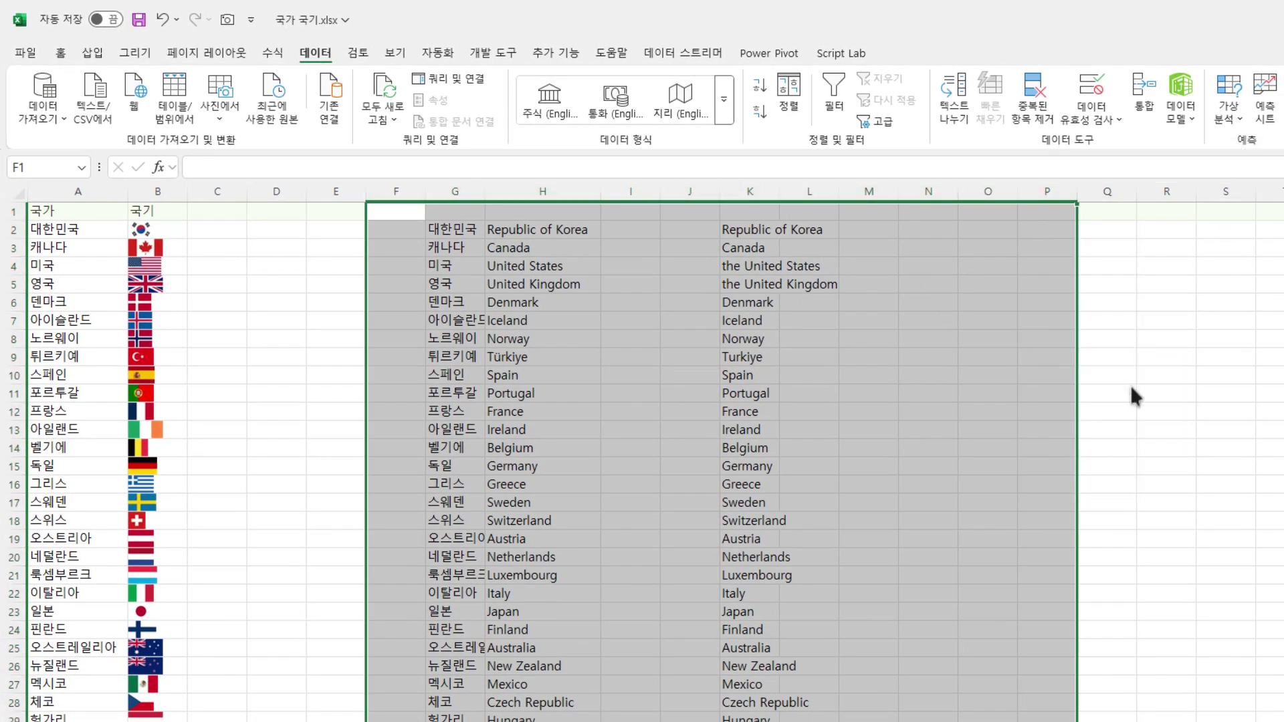
{"action": "left_click", "coordinate": [588, 375]}
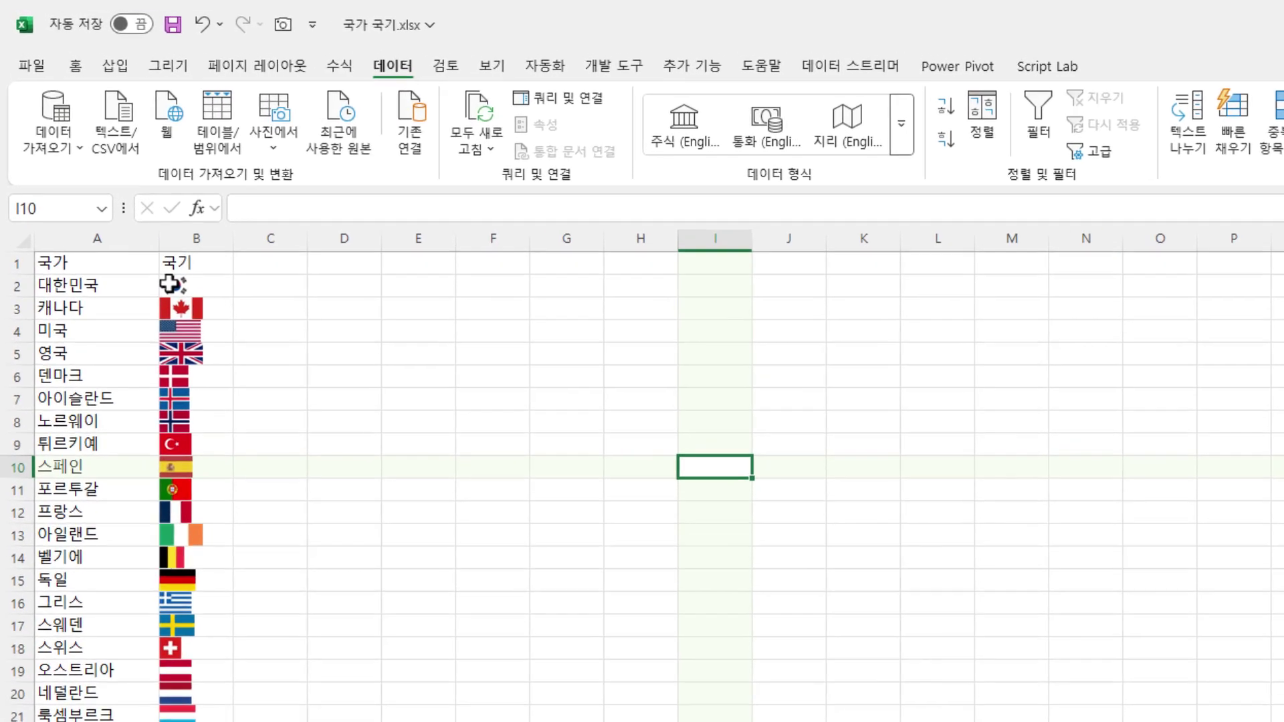
{"action": "left_click", "coordinate": [148, 262]}
{"action": "left_click", "coordinate": [150, 319]}
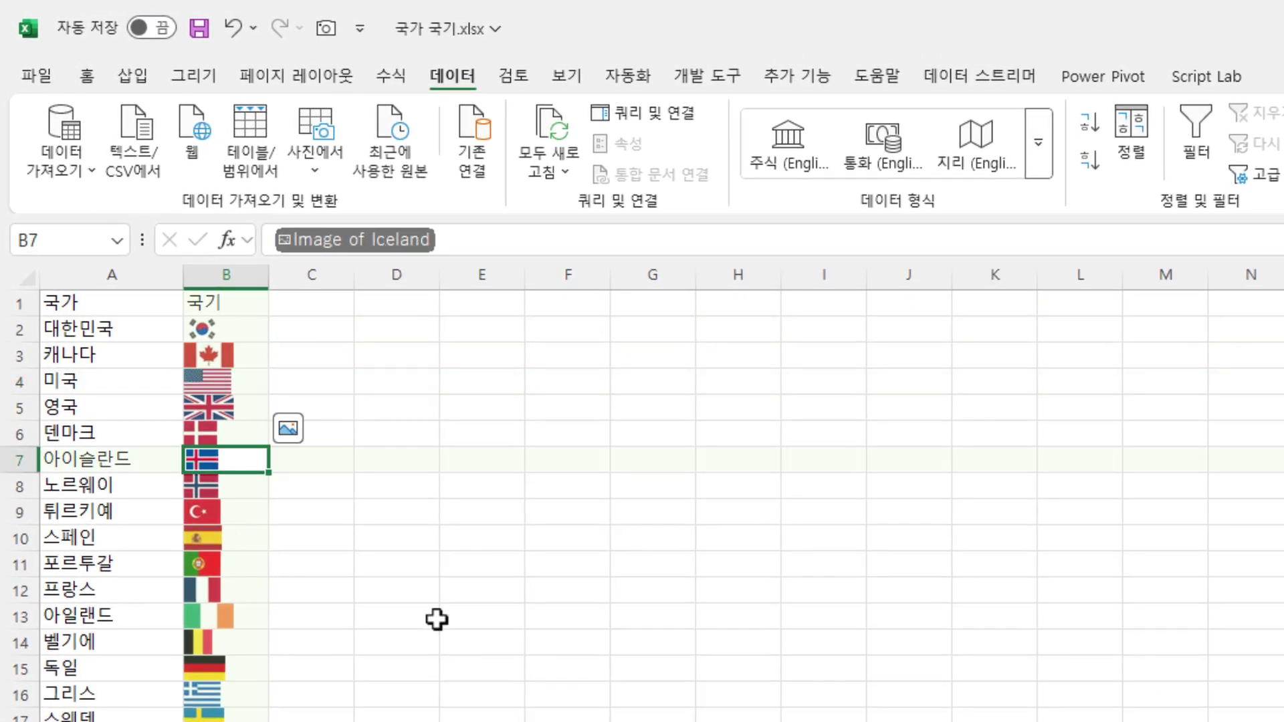
{"action": "left_click", "coordinate": [100, 721]}
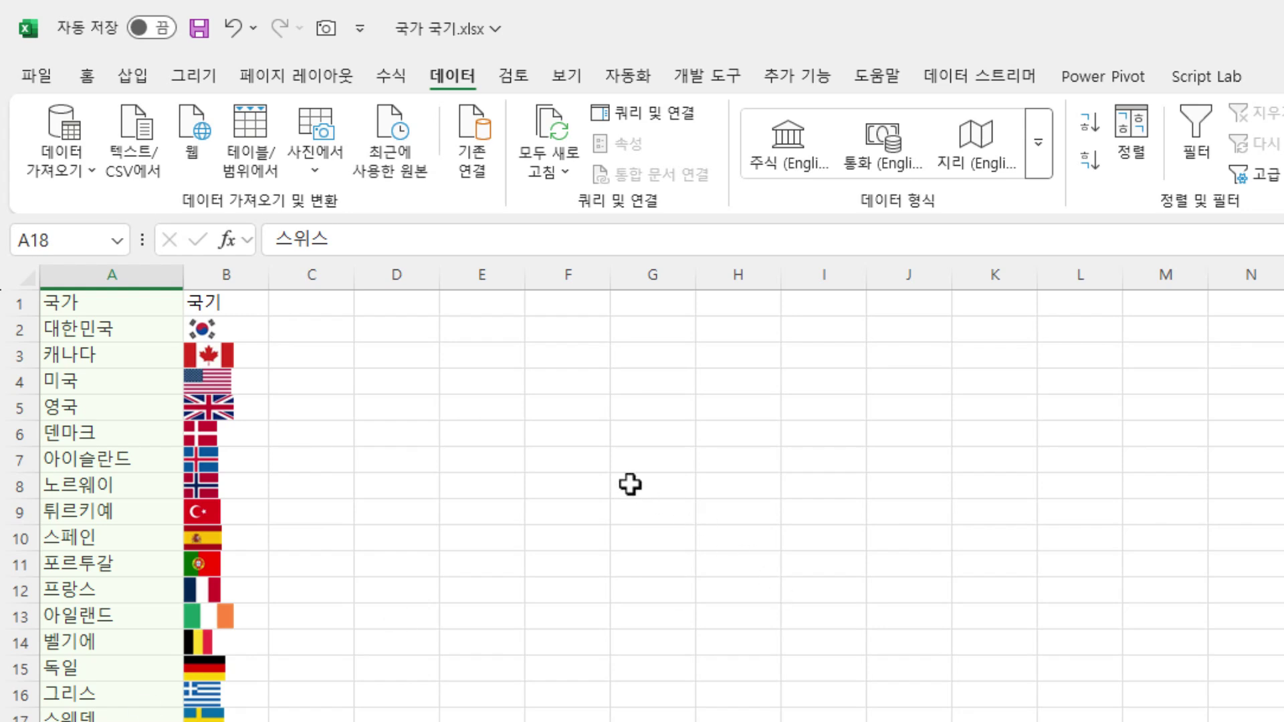
Enter the labels 국가명 in F3 and 국기 in F4 for a flag lookup
{"action": "left_click", "coordinate": [564, 359]}
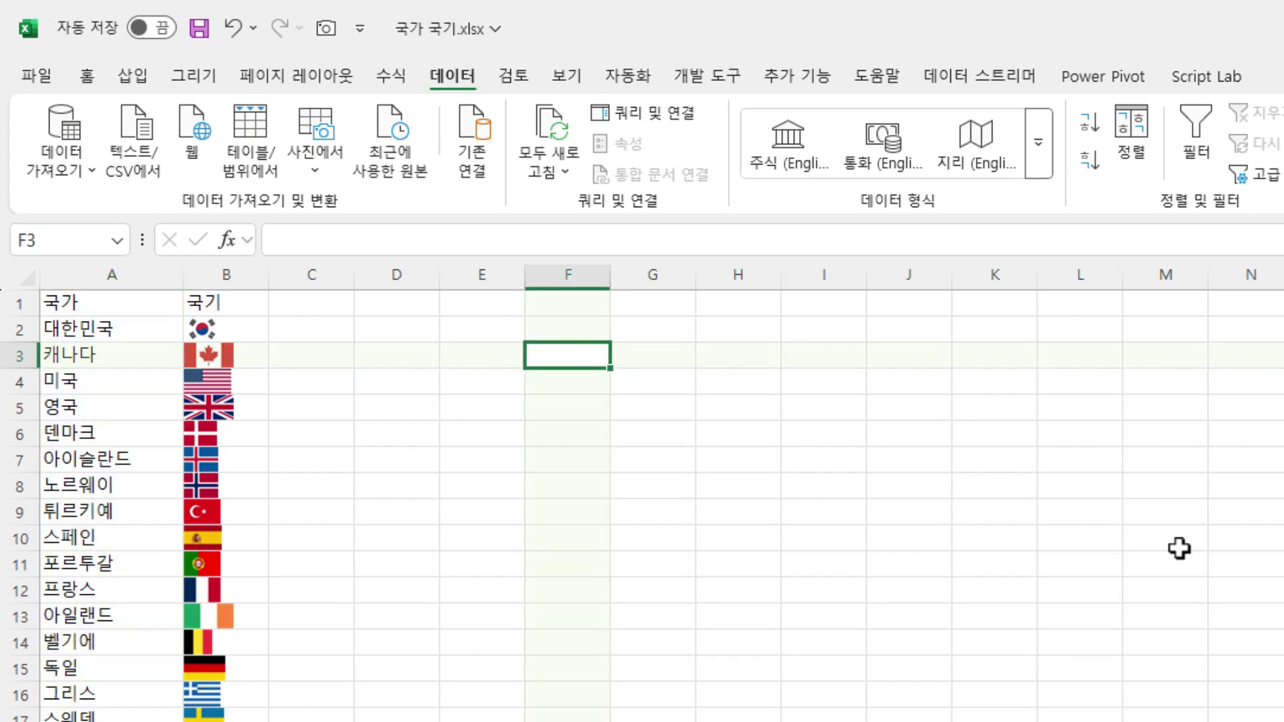
{"action": "type", "text": "국가명"}
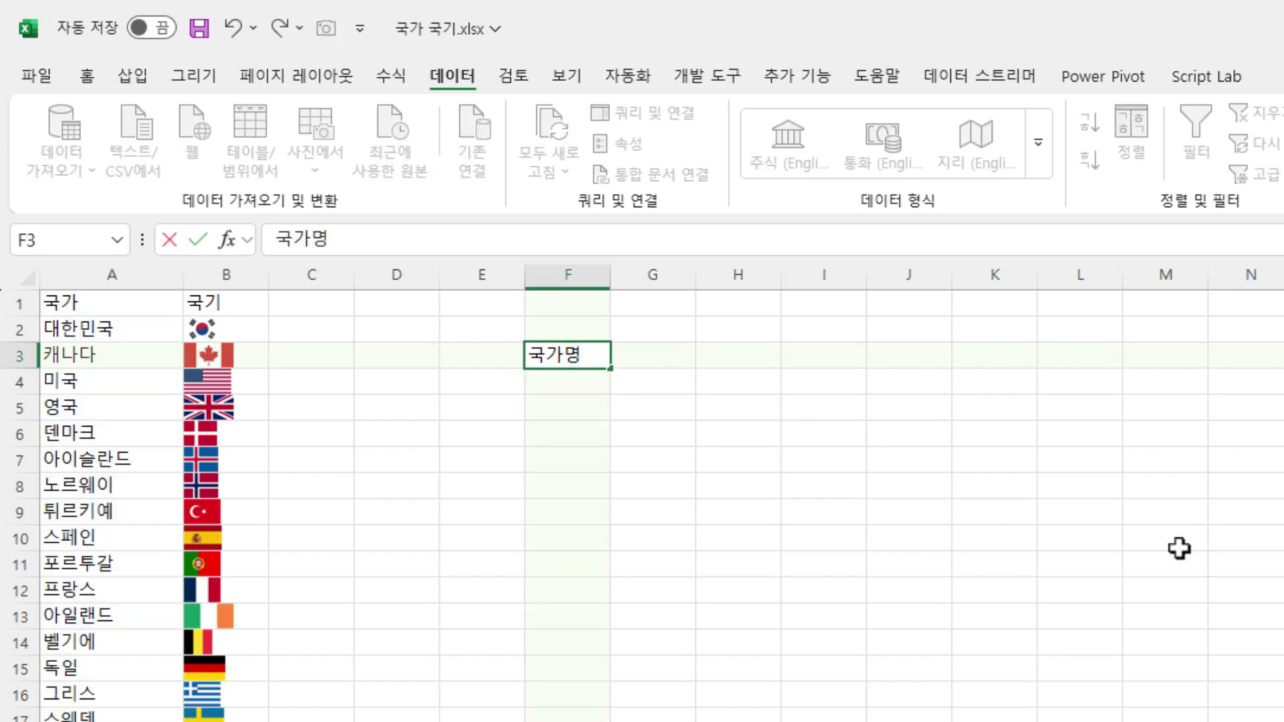
{"action": "key", "text": "Return"}
{"action": "type", "text": "국기"}
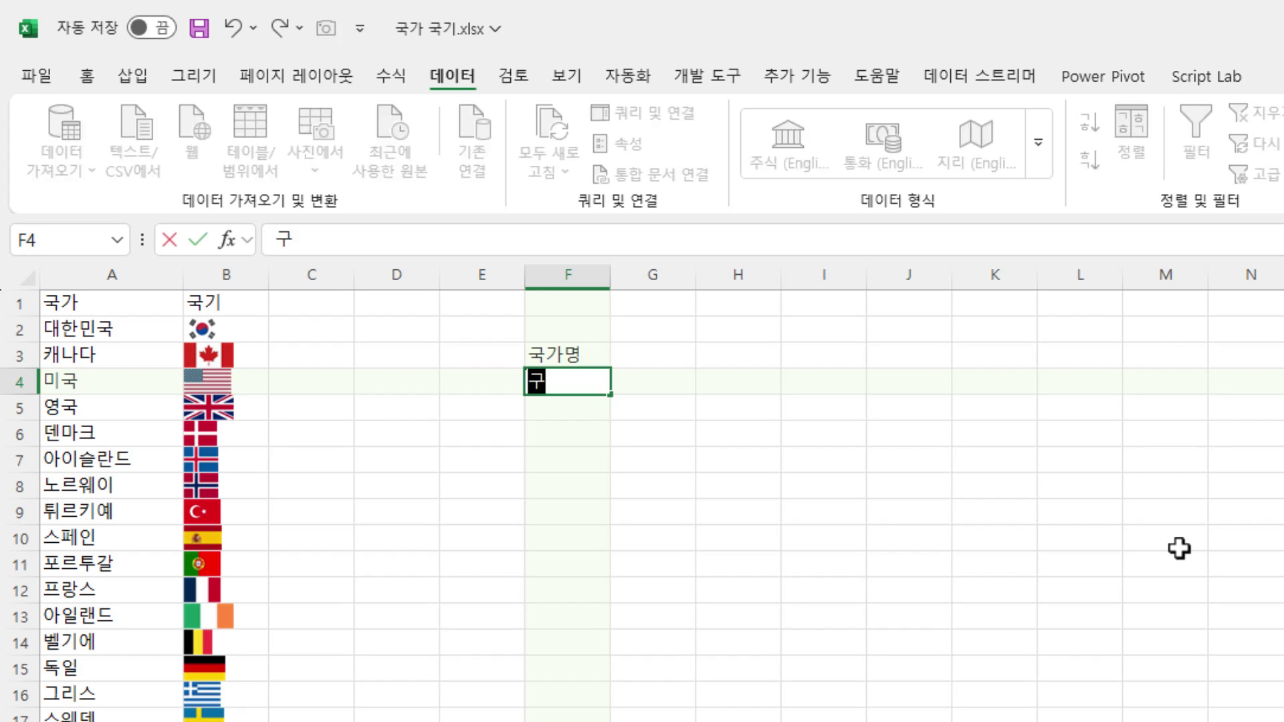
{"action": "key", "text": "Tab"}
{"action": "key", "text": "Up"}
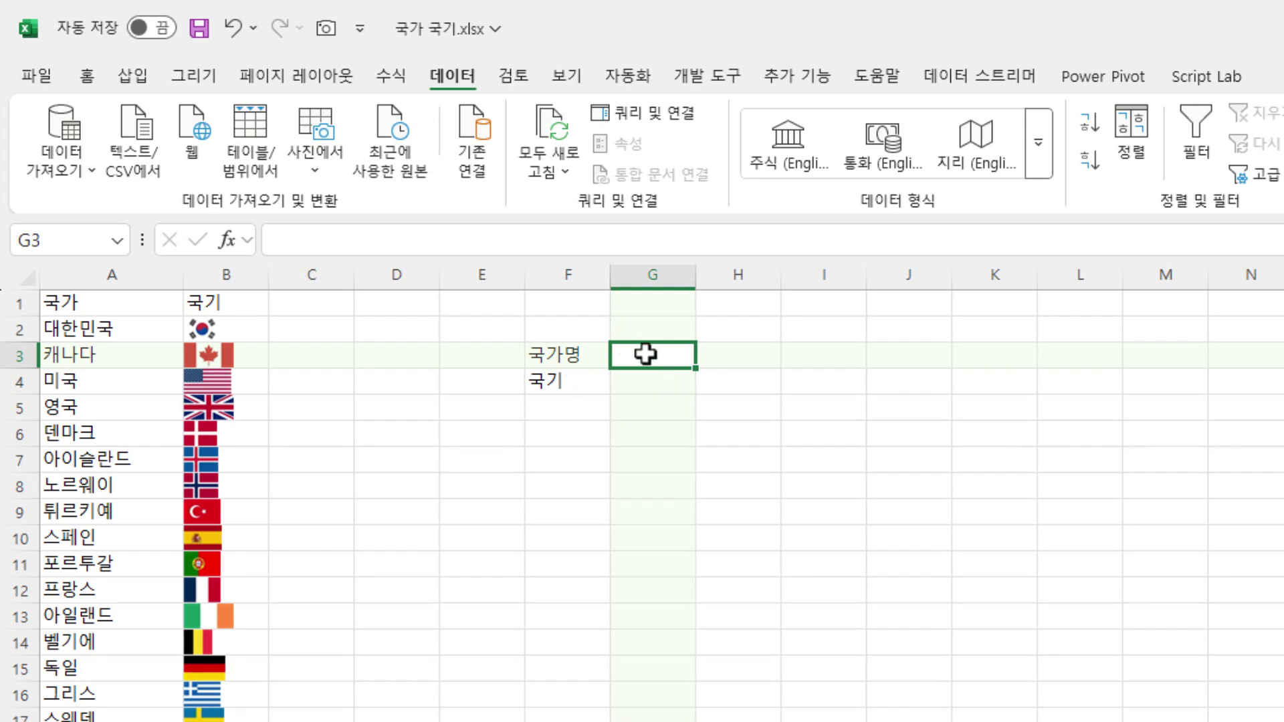
Add list data validation to G3 with the country names in =$A$2:$A$39 as the source, and try its drop-down
{"action": "left_click", "coordinate": [656, 377]}
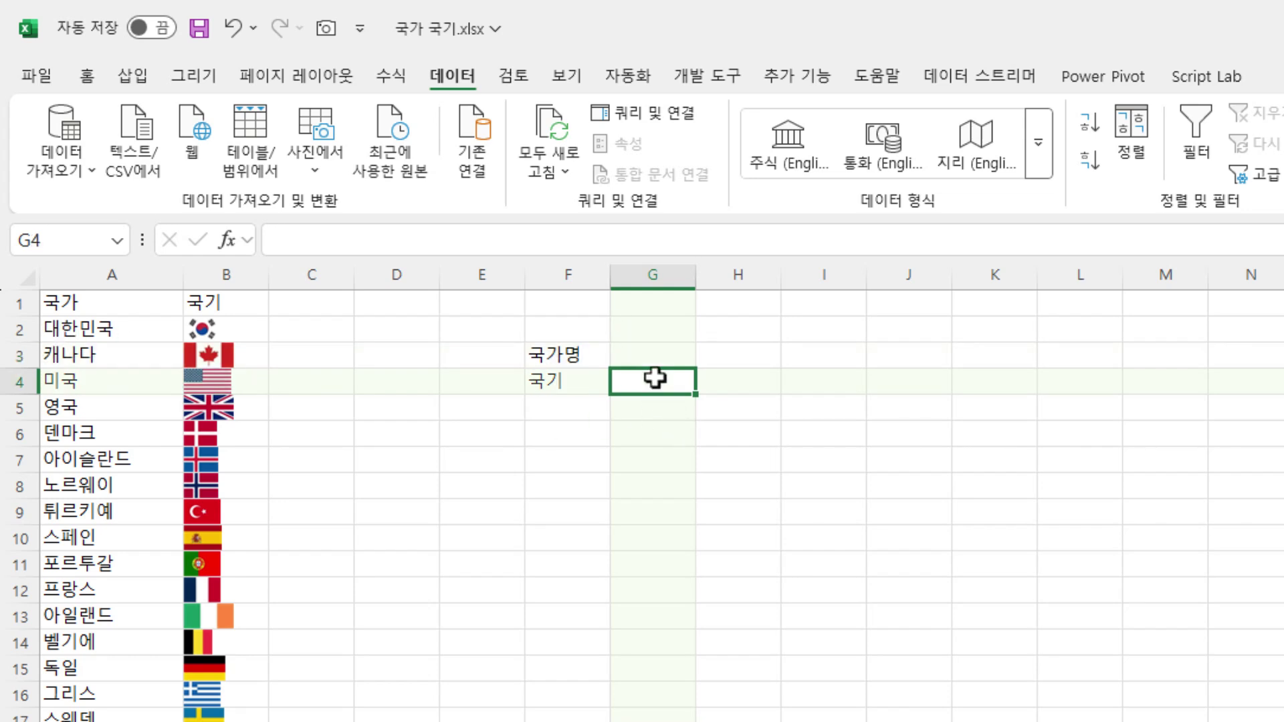
{"action": "left_click", "coordinate": [654, 356]}
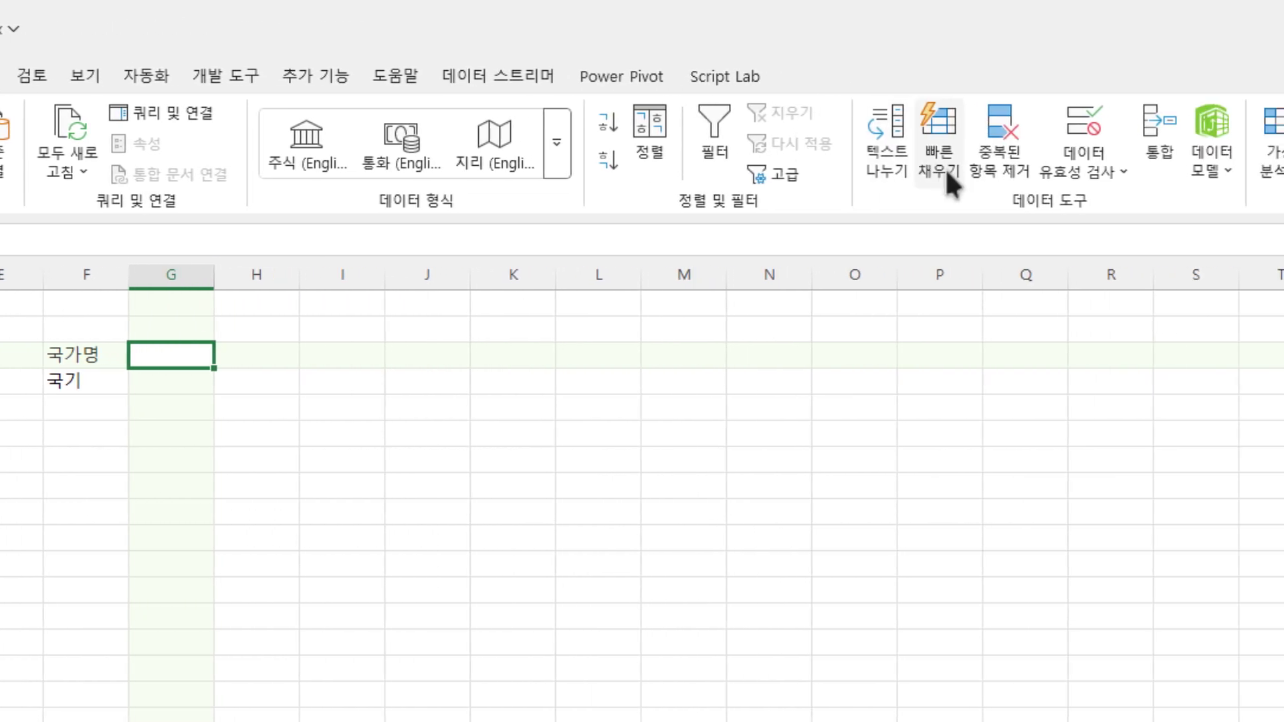
{"action": "left_click", "coordinate": [1083, 167]}
{"action": "left_click", "coordinate": [1132, 204]}
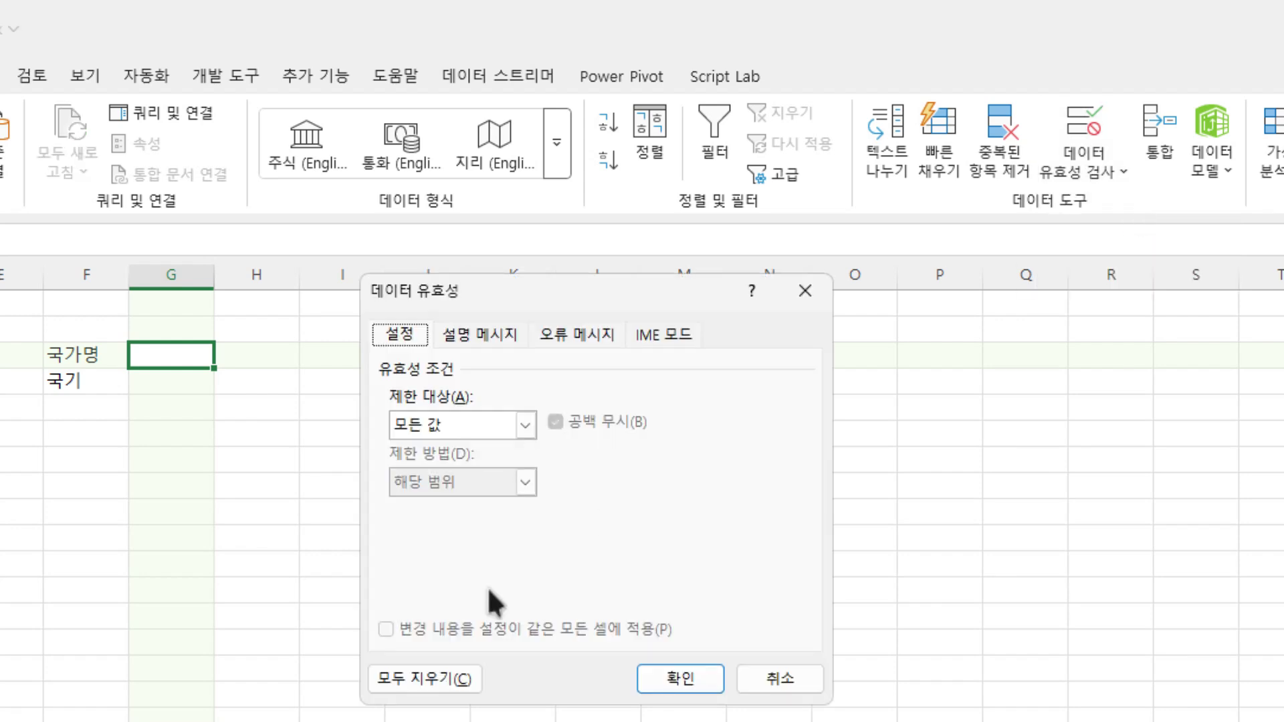
{"action": "left_click", "coordinate": [525, 425]}
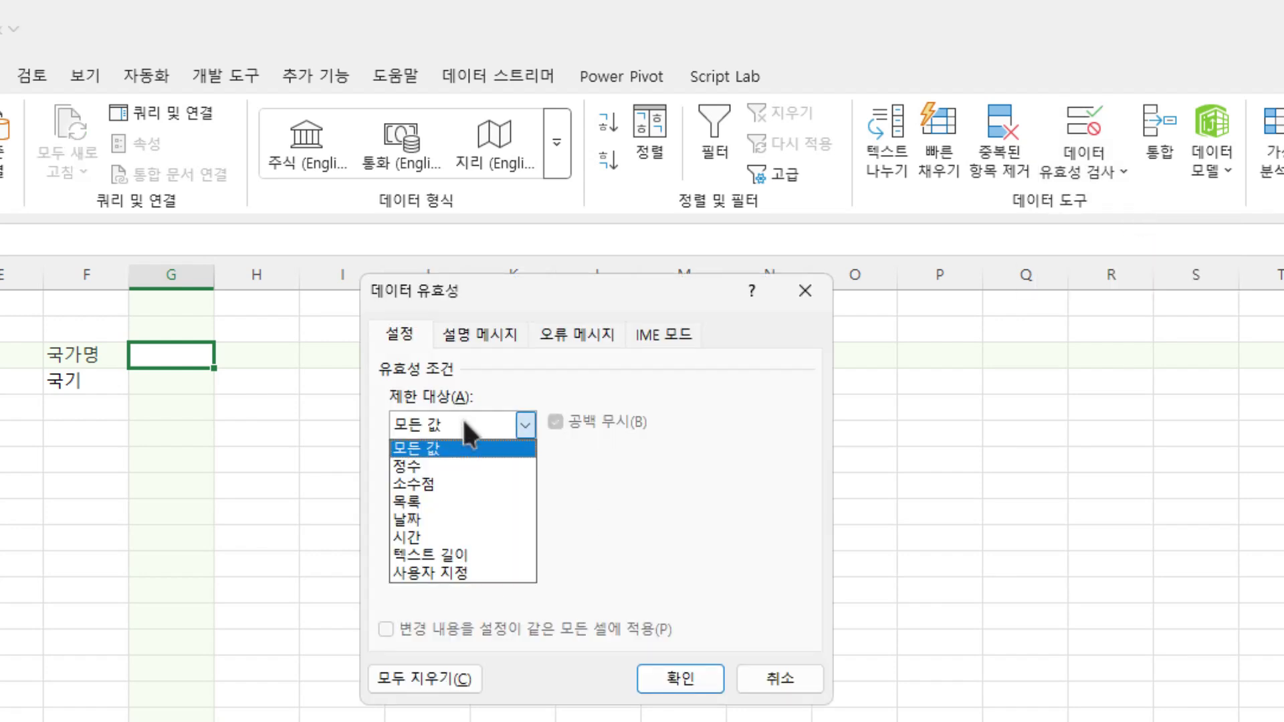
{"action": "left_click", "coordinate": [439, 502]}
{"action": "left_click", "coordinate": [415, 538]}
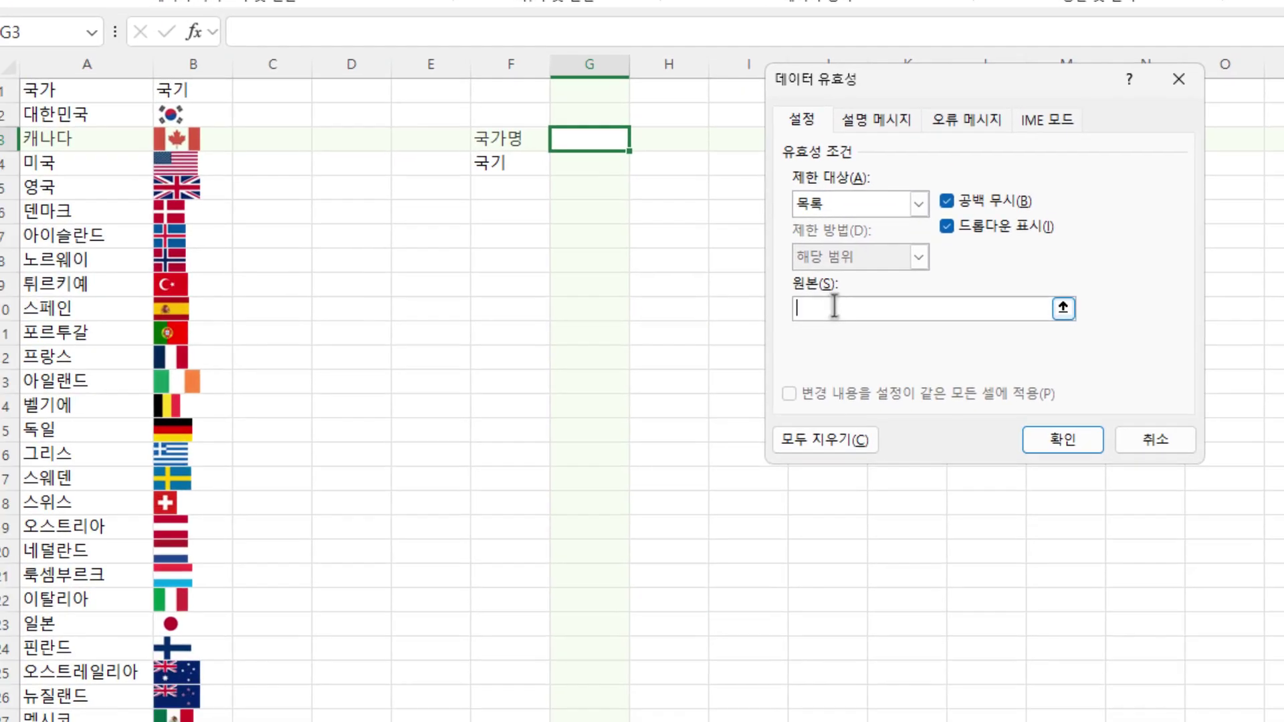
{"action": "left_click", "coordinate": [63, 105]}
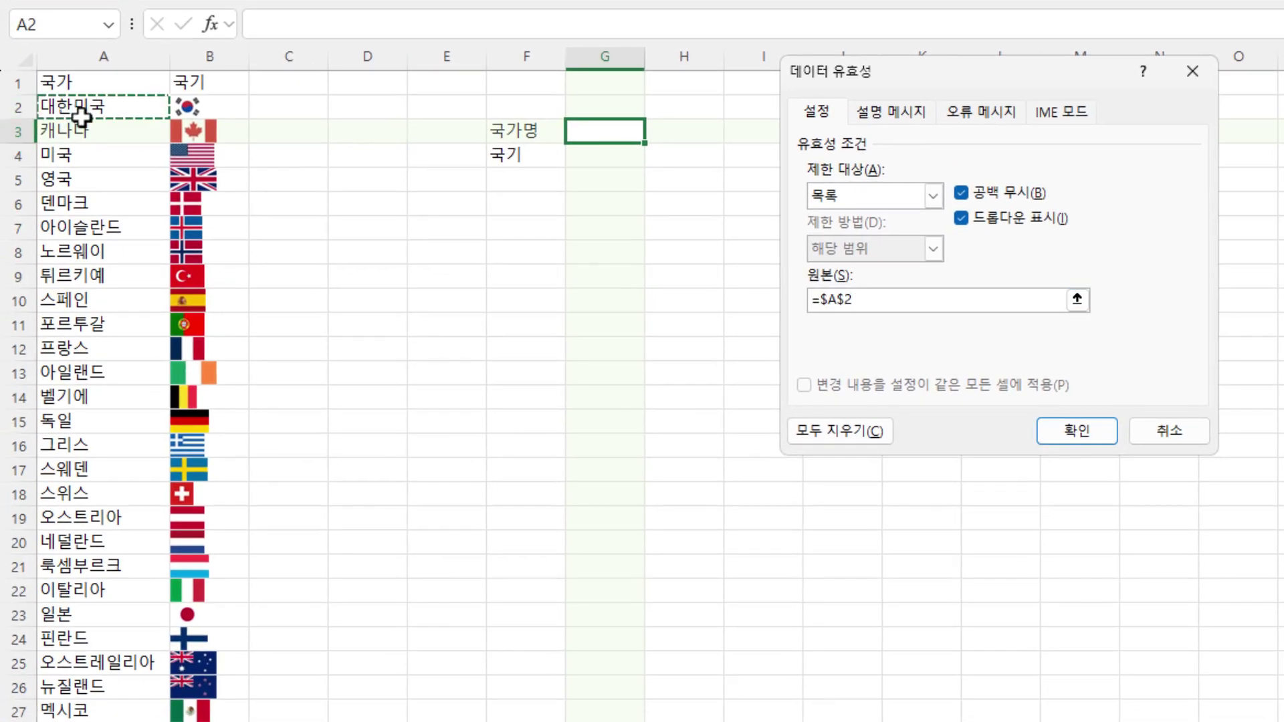
{"action": "key", "text": "ctrl+shift+Down"}
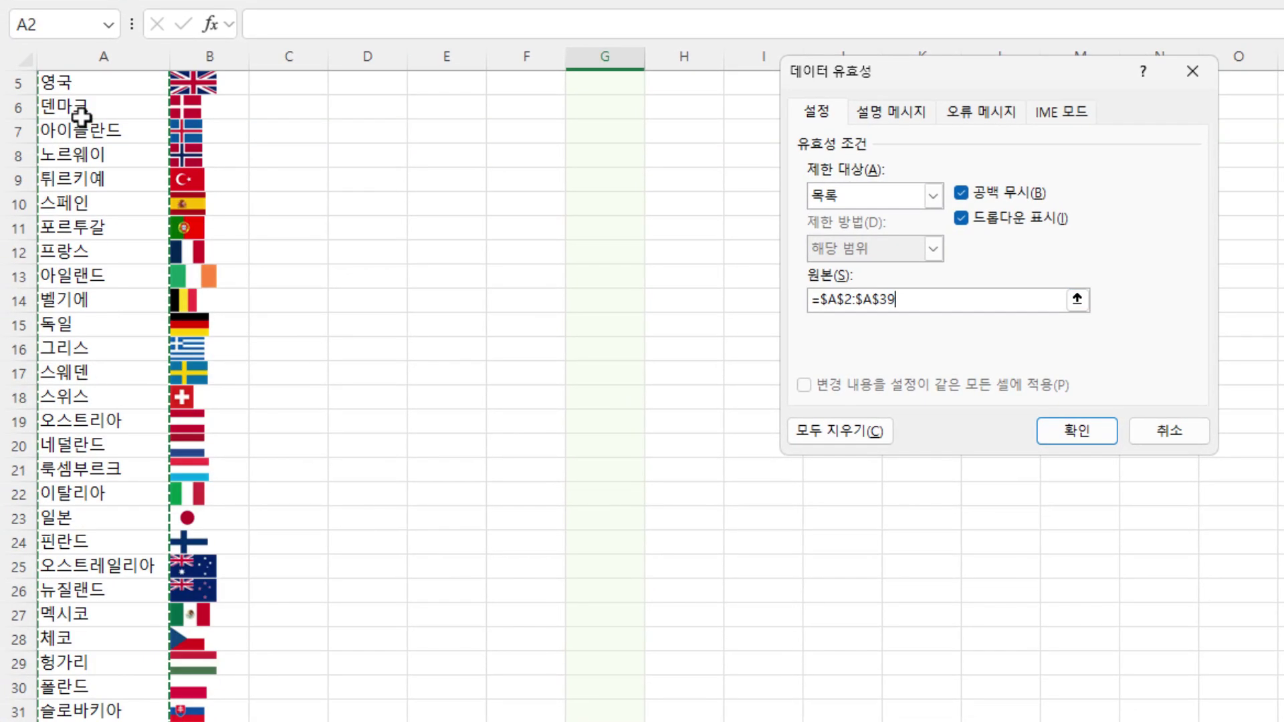
{"action": "left_click", "coordinate": [1071, 431]}
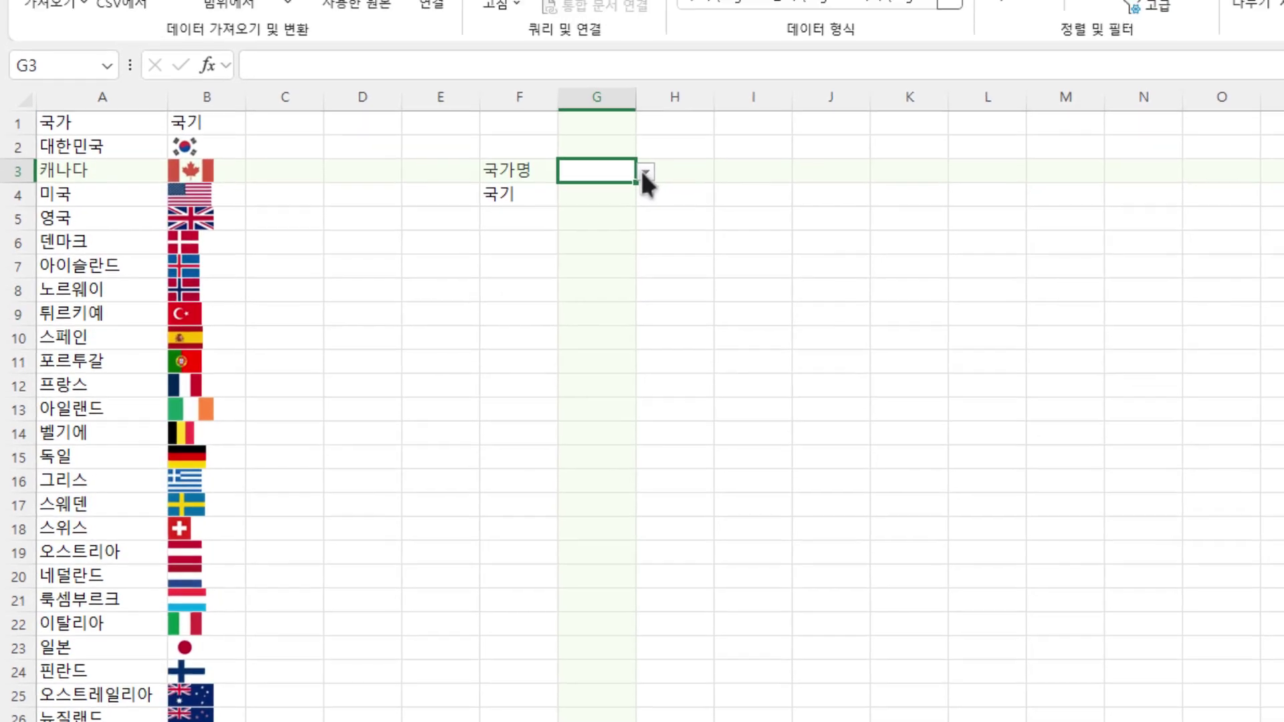
{"action": "left_click", "coordinate": [653, 129]}
{"action": "left_click", "coordinate": [723, 390]}
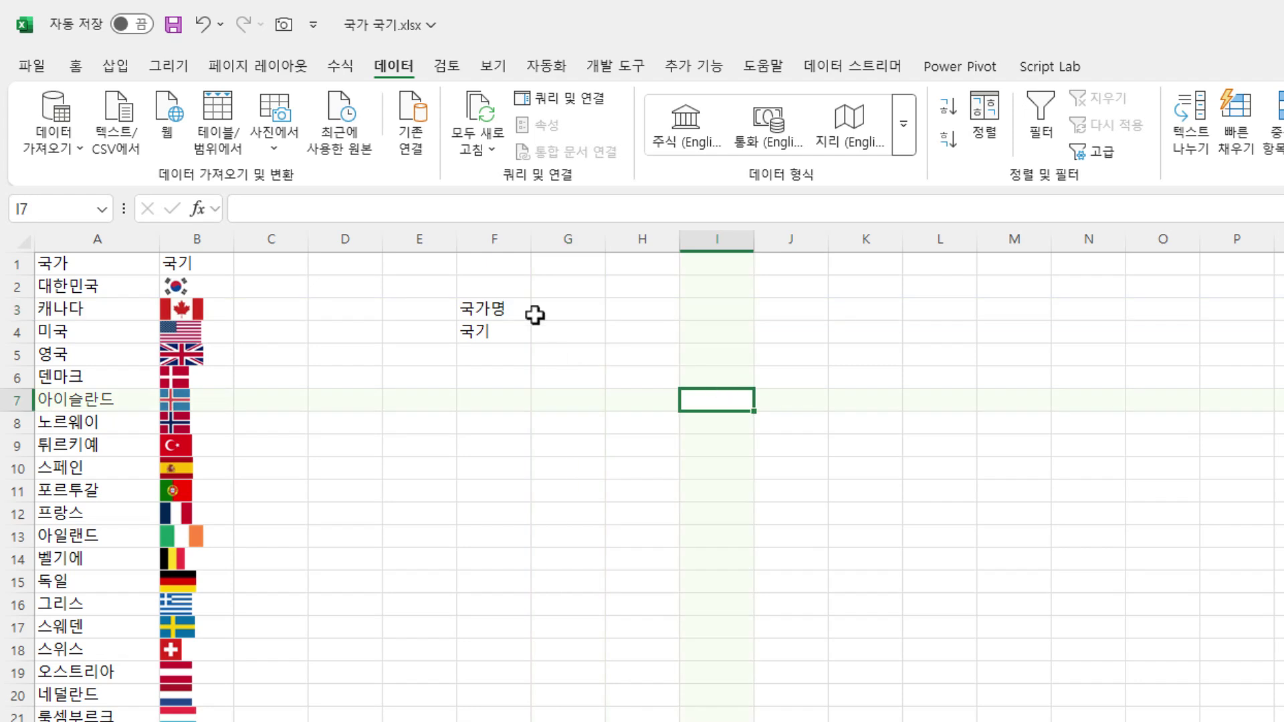
Start an XLOOKUP formula in G4 with G3 as the lookup value and A2:A39 as the lookup range
{"action": "left_click", "coordinate": [544, 335]}
{"action": "type", "text": "="}
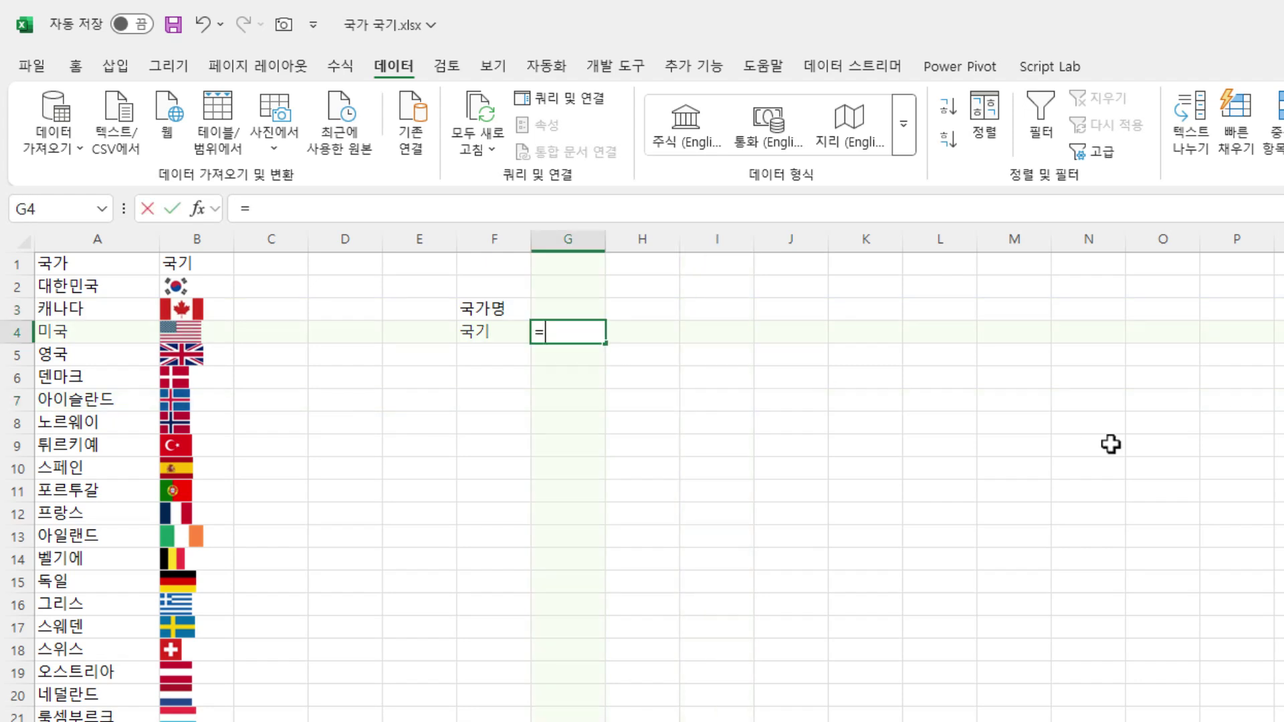
{"action": "type", "text": "xl"}
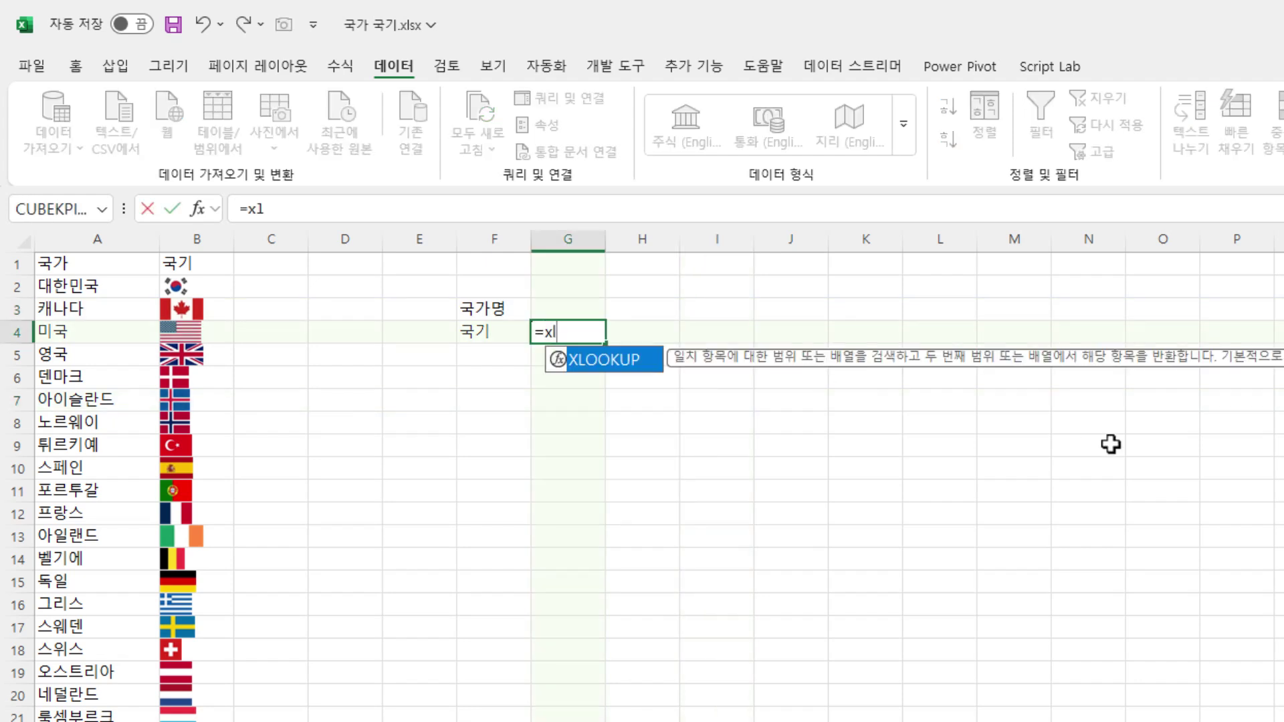
{"action": "key", "text": "Tab"}
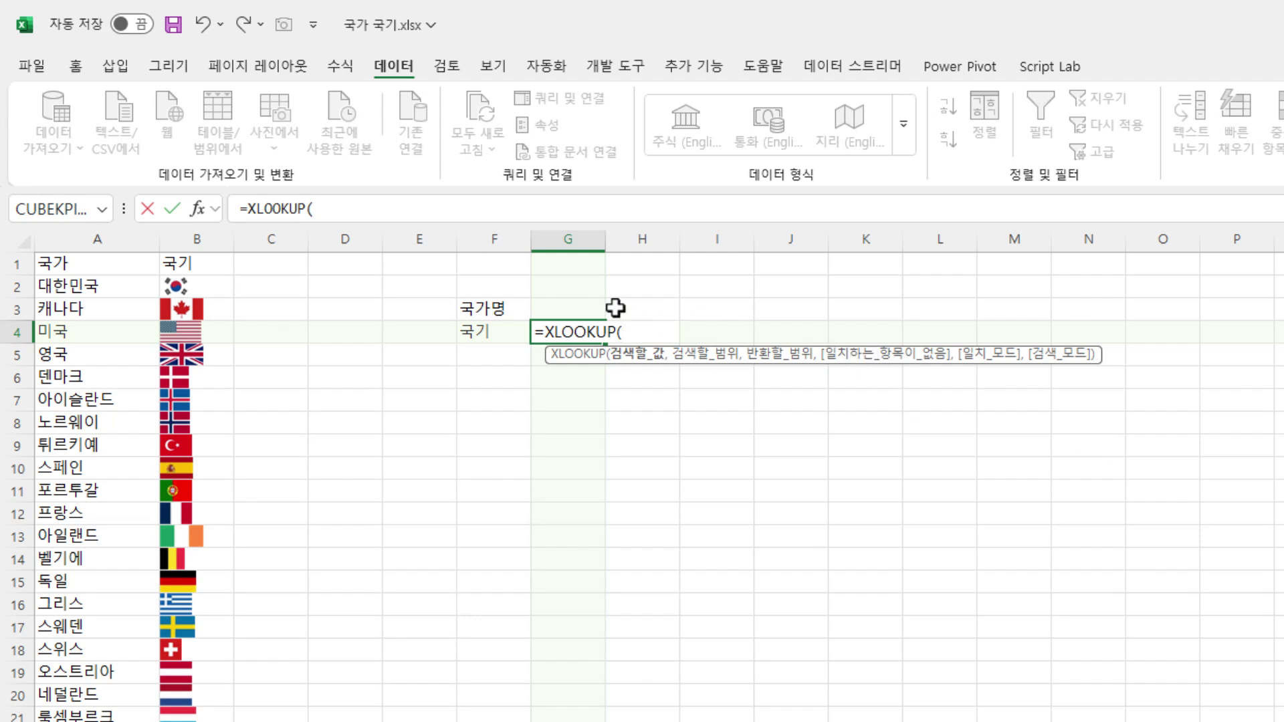
{"action": "left_click", "coordinate": [579, 302]}
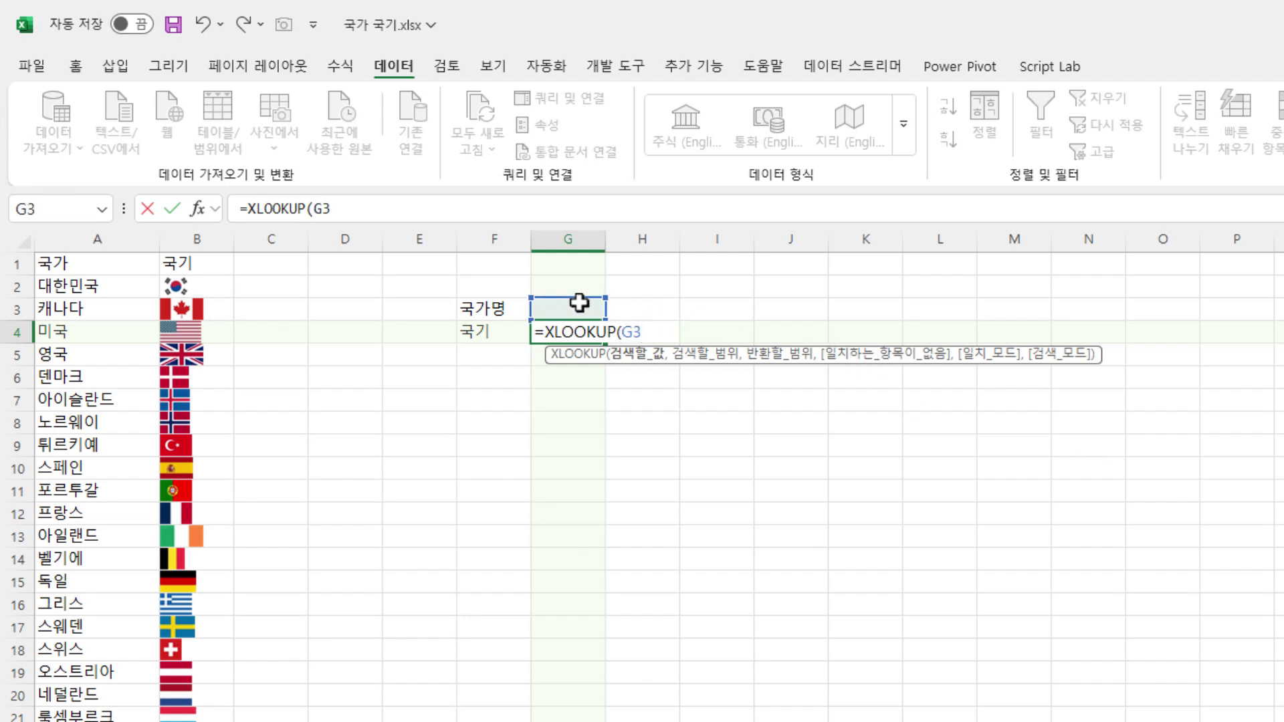
{"action": "type", "text": ","}
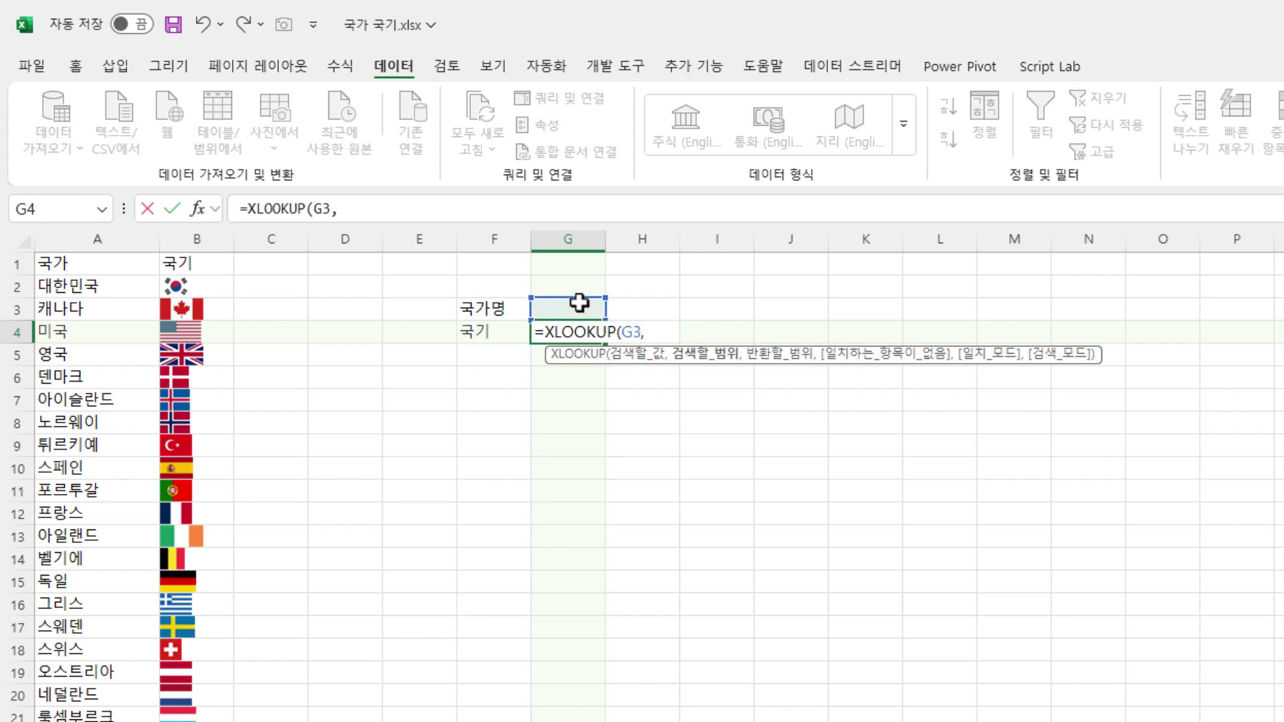
{"action": "left_click", "coordinate": [68, 287]}
{"action": "key", "text": "ctrl+shift+Down"}
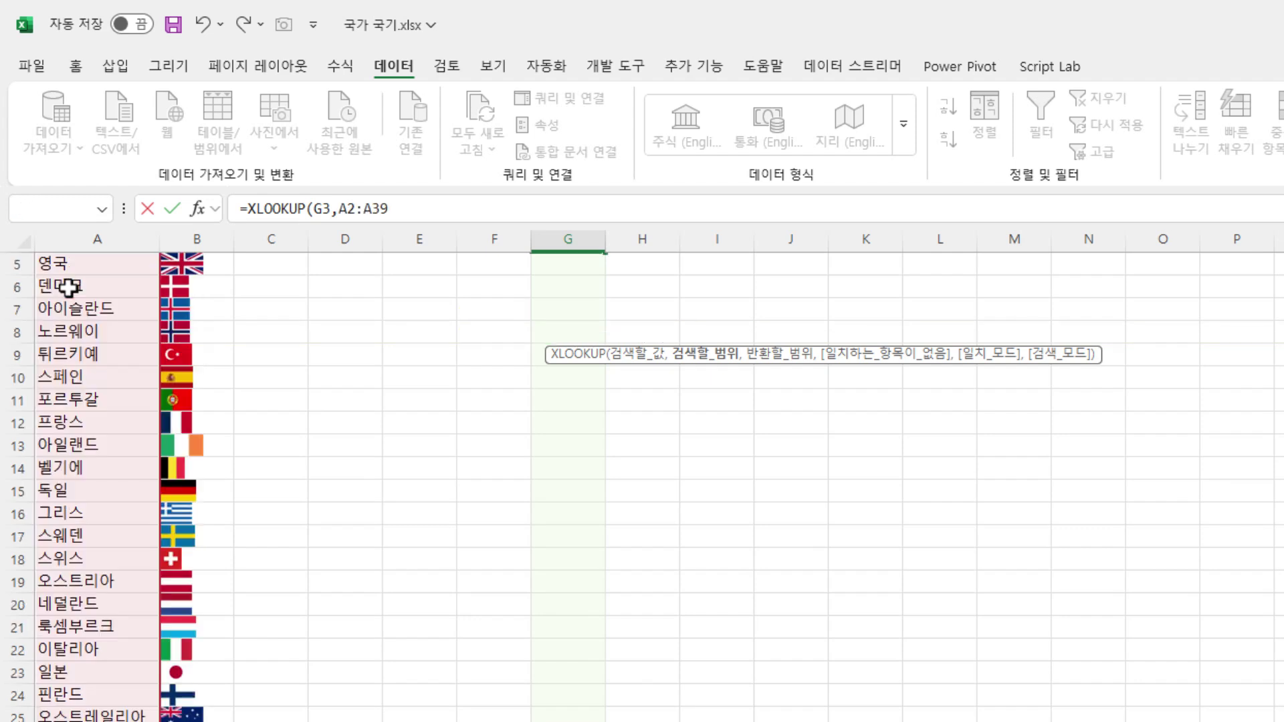
{"action": "type", "text": ","}
Complete the XLOOKUP in G4 with B2:B39 as the return range and check the entered formula
{"action": "scroll", "coordinate": [205, 618], "scroll_direction": "up", "scroll_amount": 2}
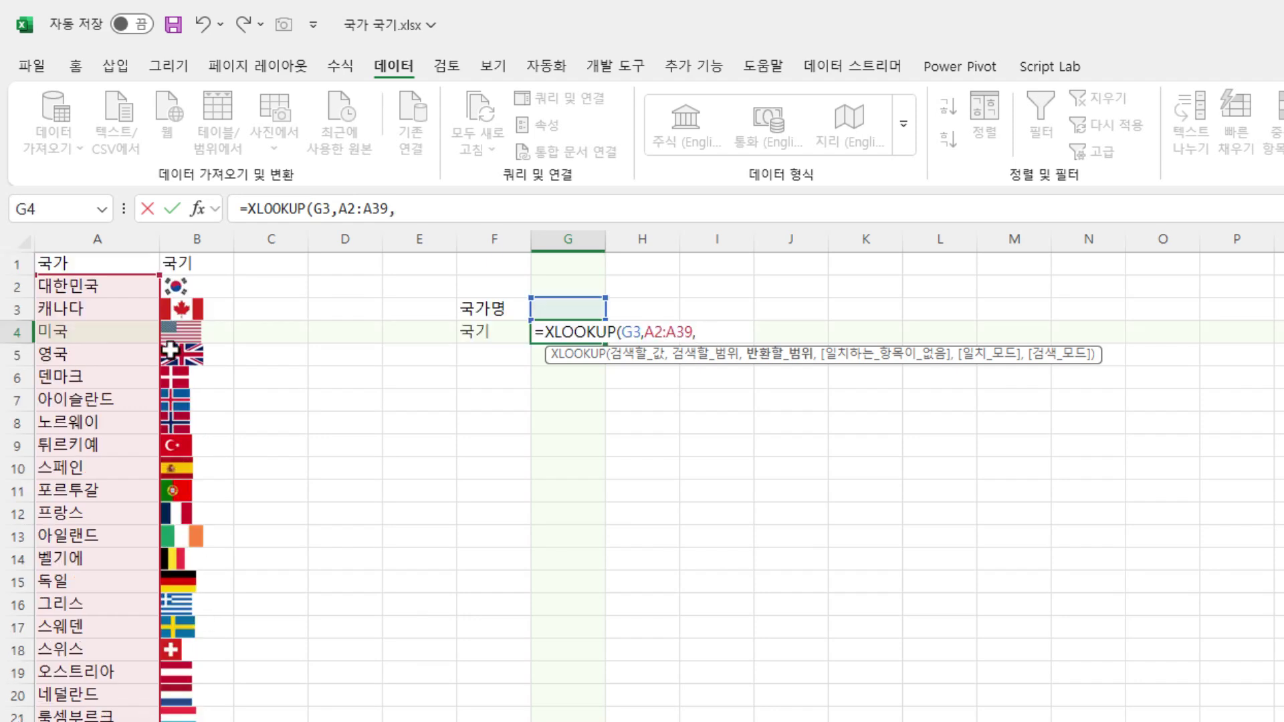
{"action": "left_click", "coordinate": [218, 283]}
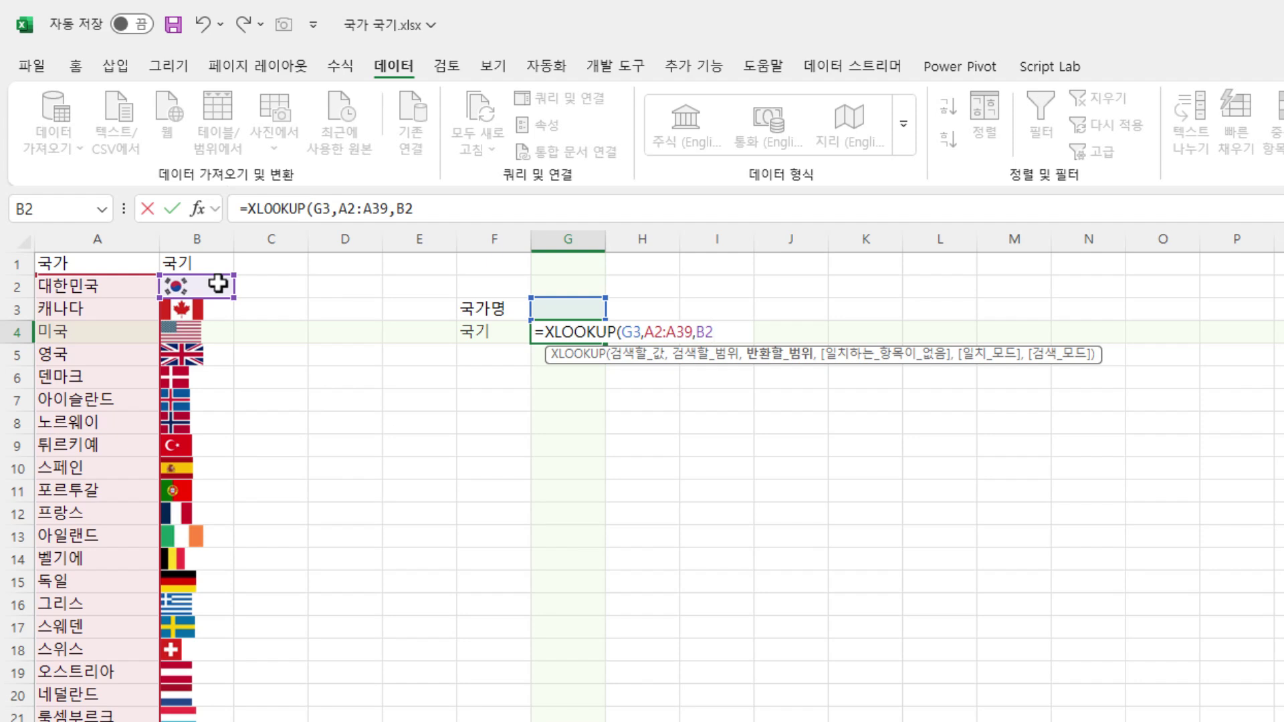
{"action": "key", "text": "ctrl+shift+Down"}
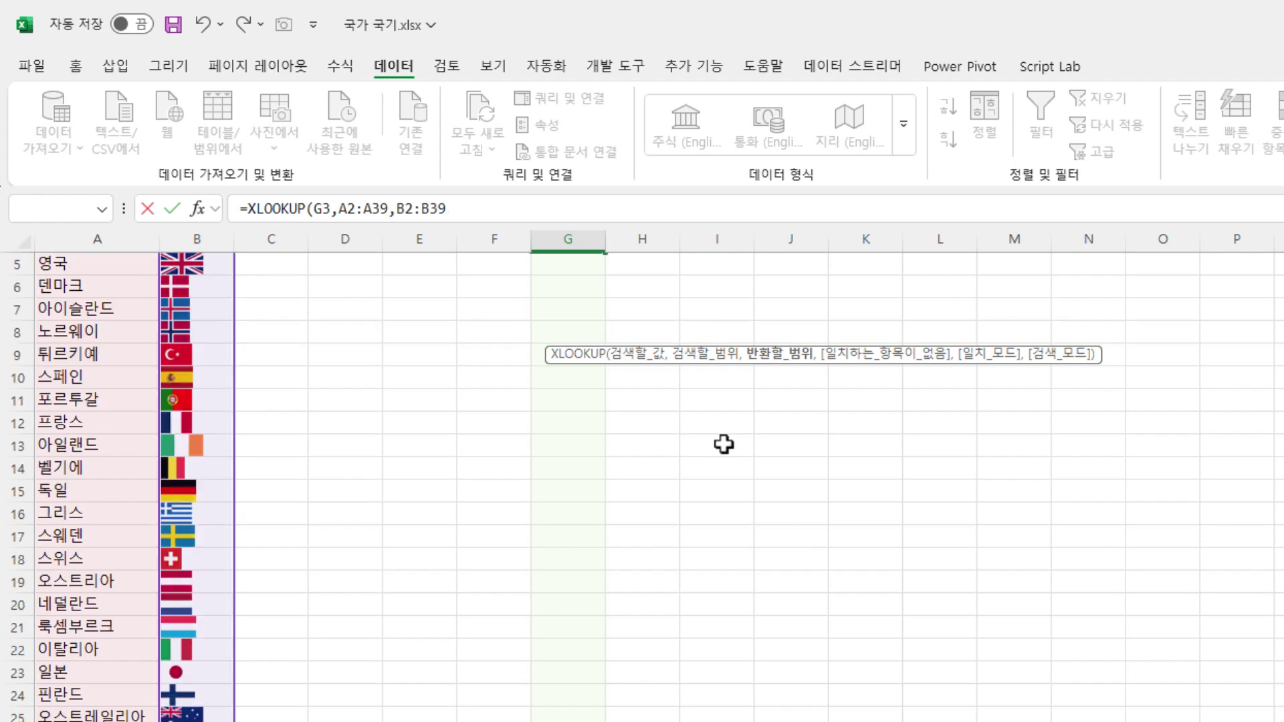
{"action": "key", "text": "Return"}
{"action": "scroll", "coordinate": [724, 444], "scroll_direction": "up", "scroll_amount": 2}
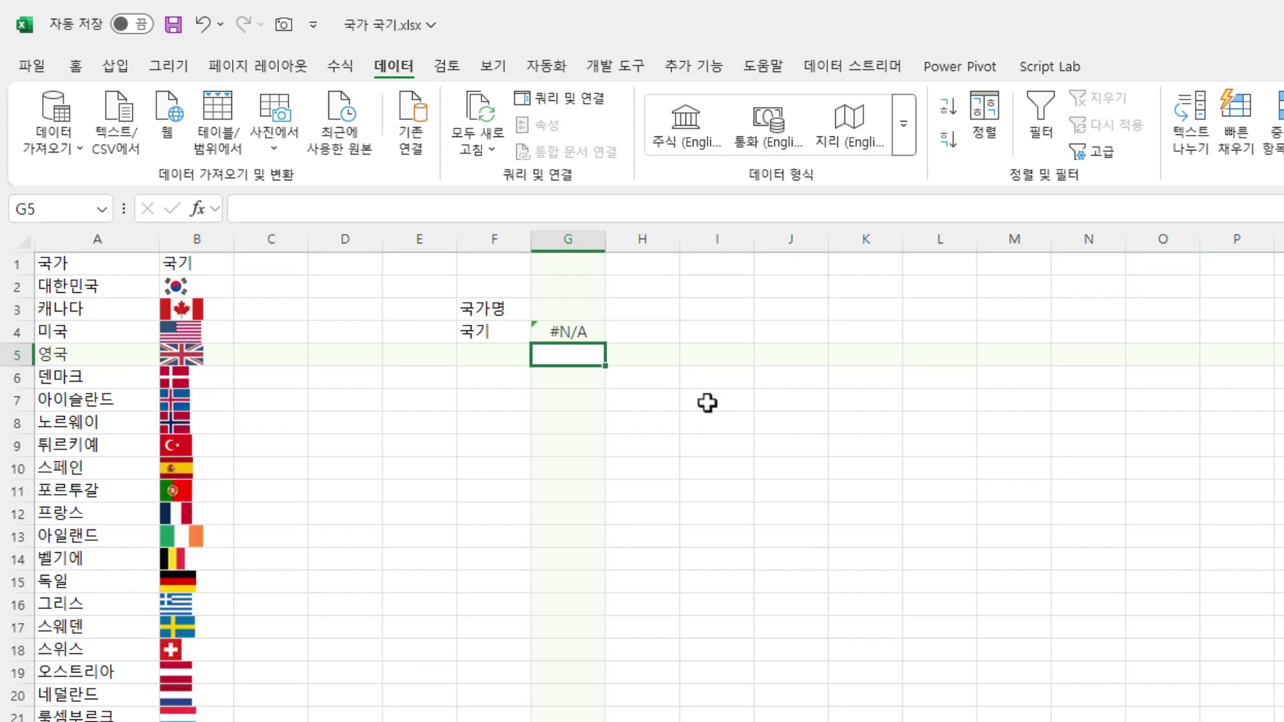
{"action": "left_click", "coordinate": [570, 334]}
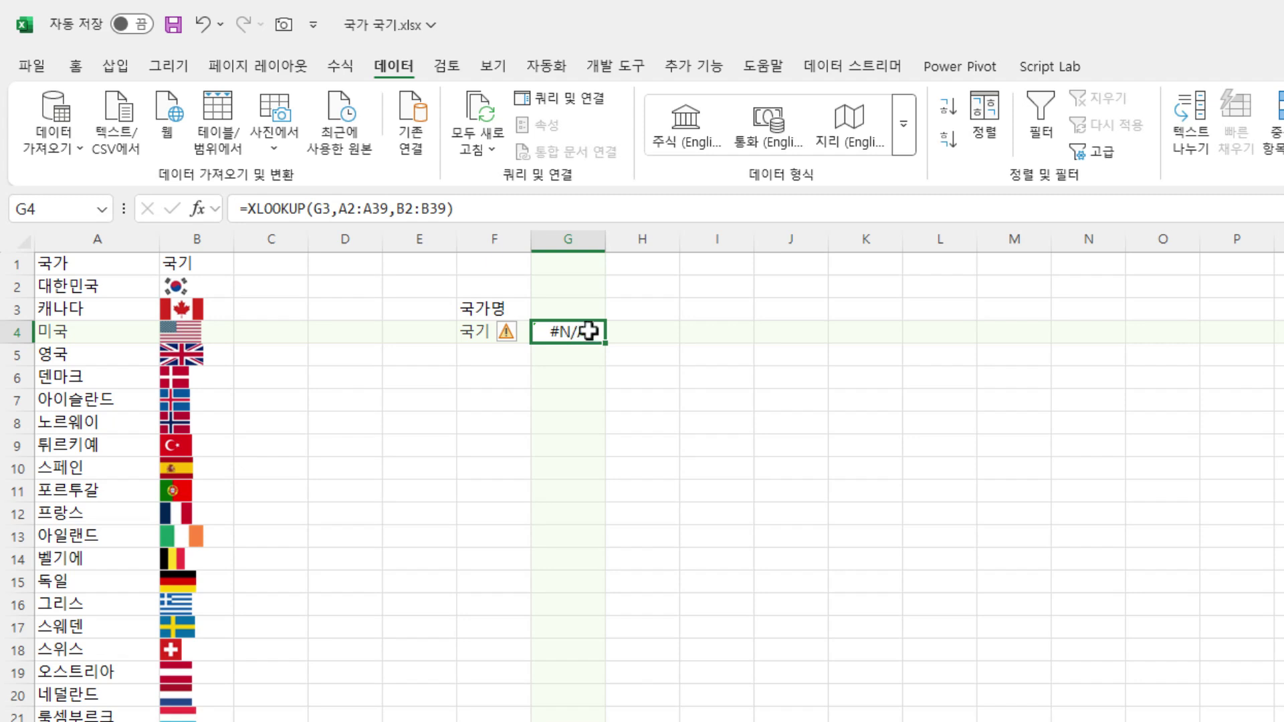
Test the flag lookup by choosing 캐나다 and 튀르키예 in G3
{"action": "left_click", "coordinate": [588, 310]}
{"action": "left_click", "coordinate": [614, 309]}
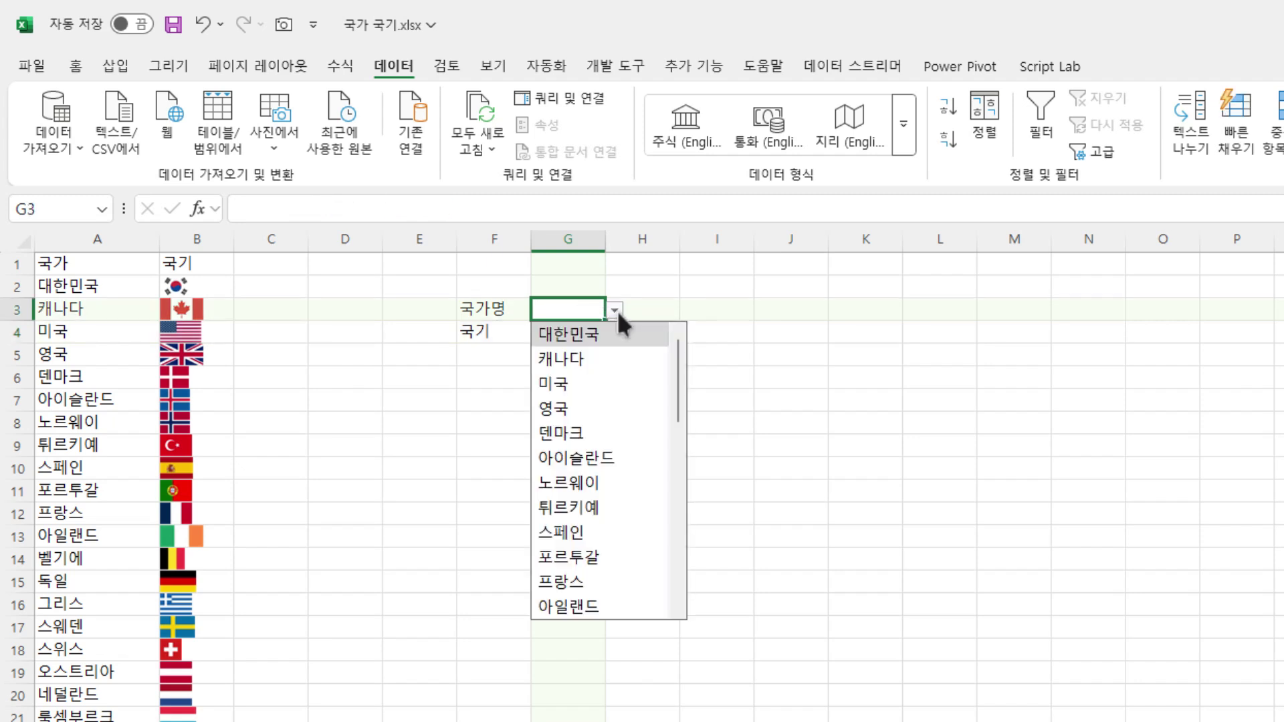
{"action": "left_click", "coordinate": [607, 353]}
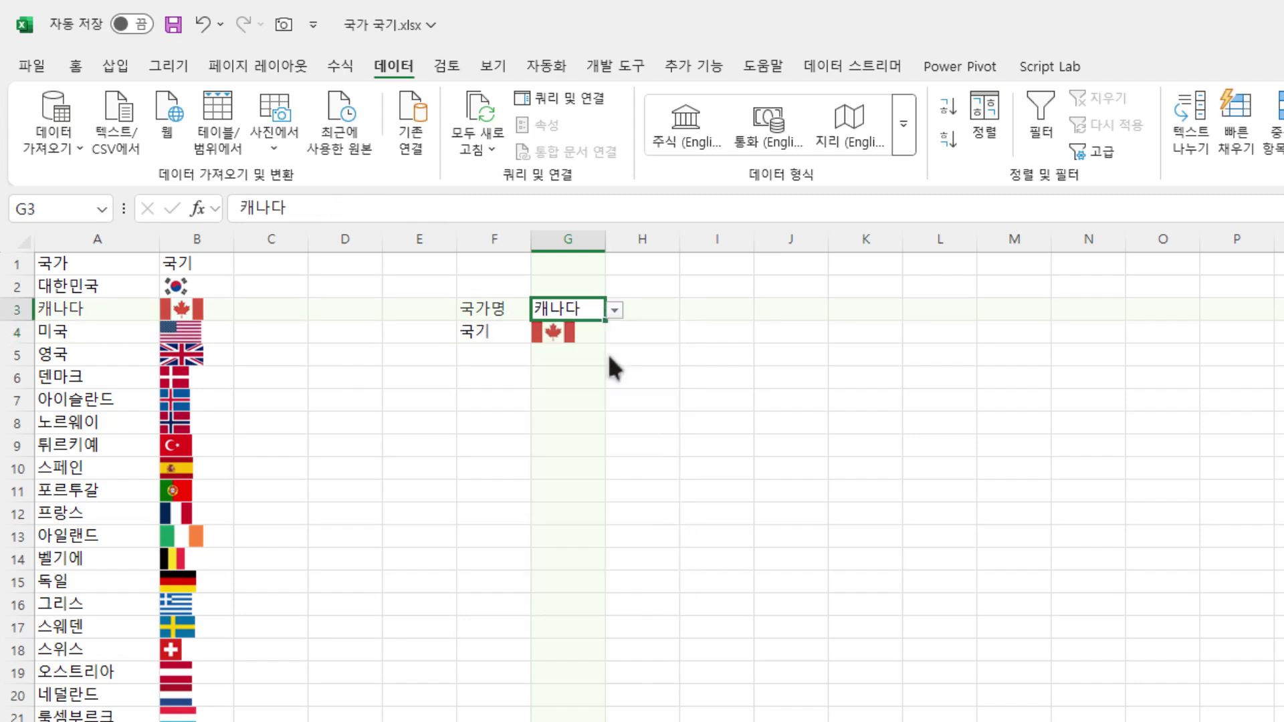
{"action": "left_click", "coordinate": [614, 309]}
{"action": "left_click", "coordinate": [602, 511]}
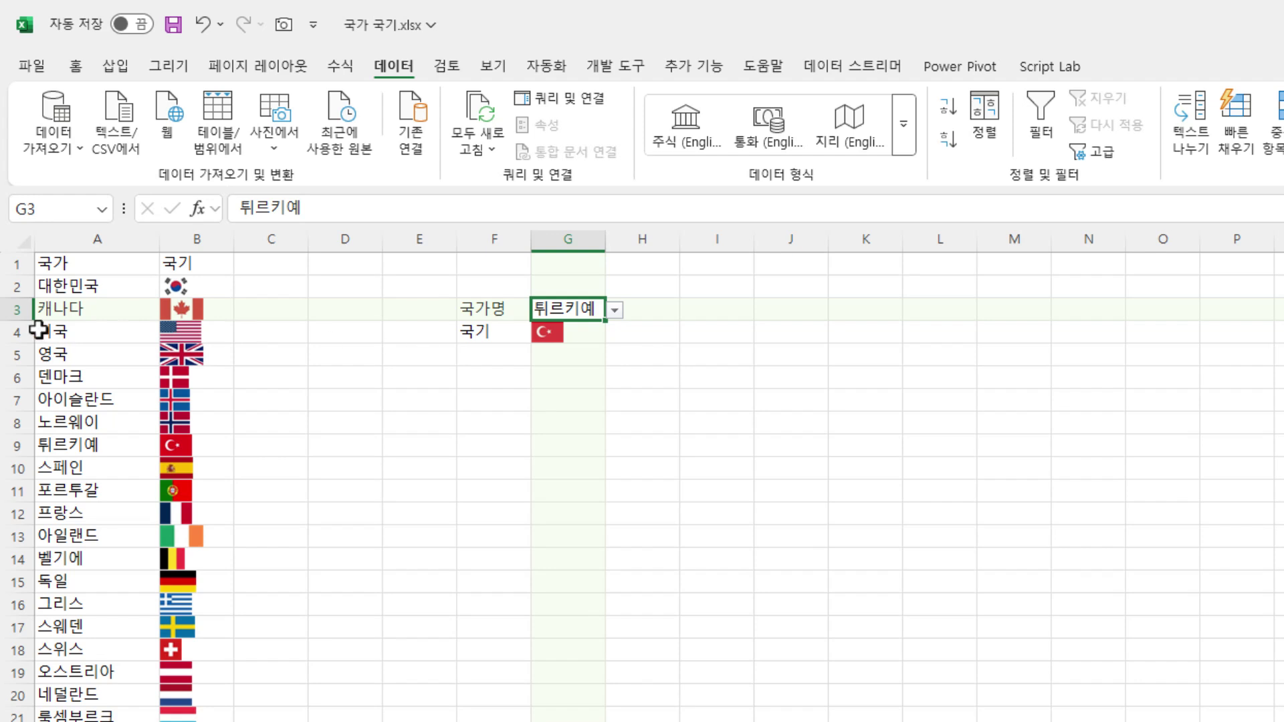
Increase the height of row 4 and widen column G to enlarge the looked-up flag
{"action": "left_click_drag", "start_coordinate": [17, 343], "coordinate": [13, 438]}
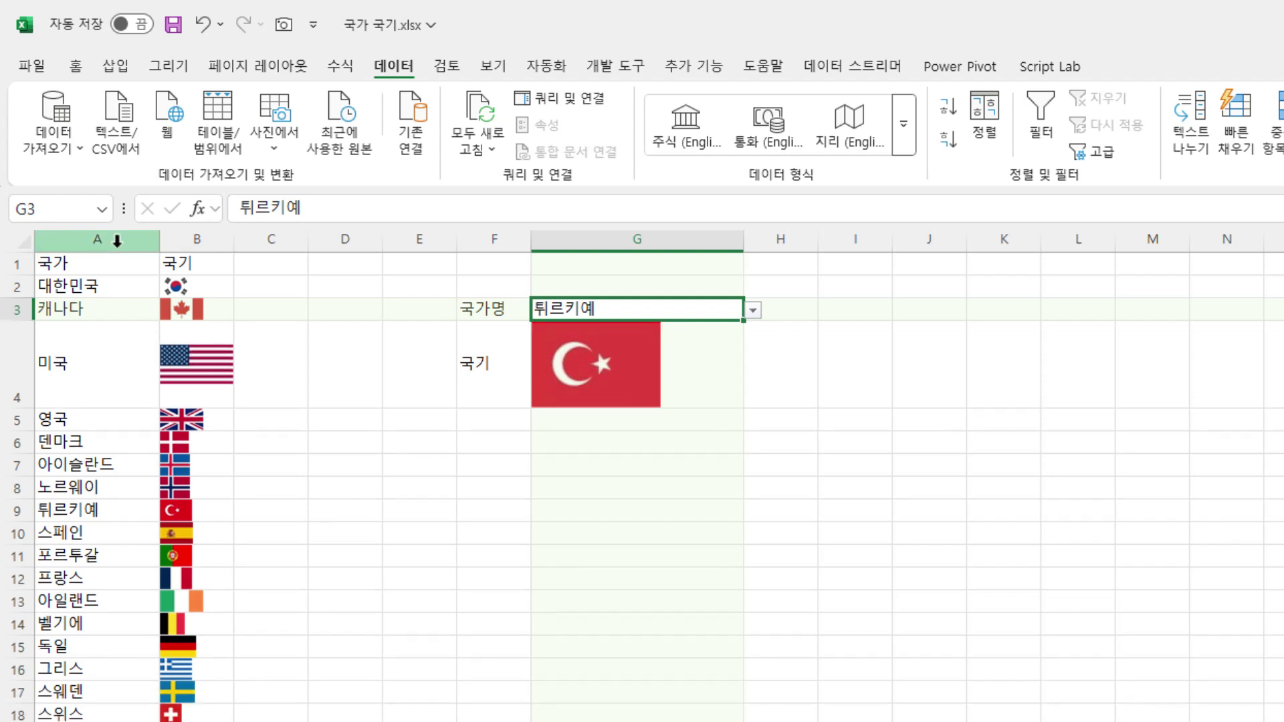
{"action": "left_click_drag", "start_coordinate": [117, 241], "coordinate": [228, 241]}
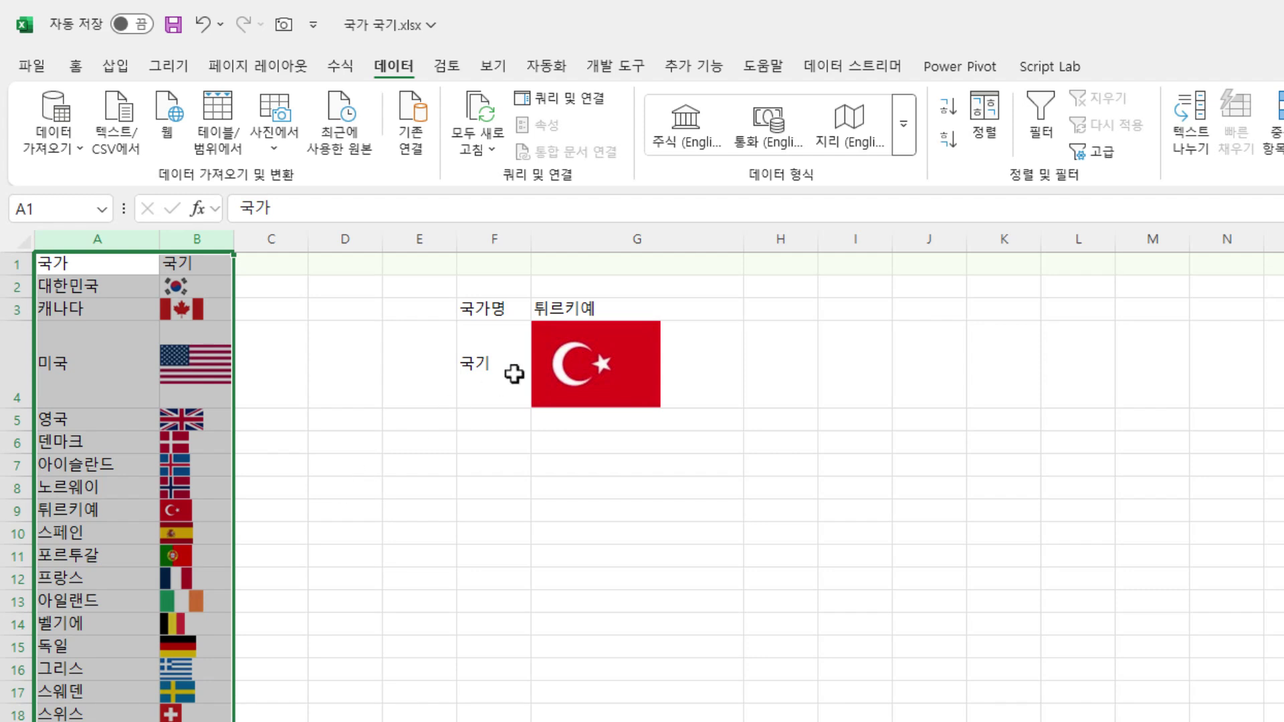
Test the enlarged flag lookup by choosing 프랑스, 아일랜드 and 핀란드 in G3
{"action": "left_click", "coordinate": [636, 307]}
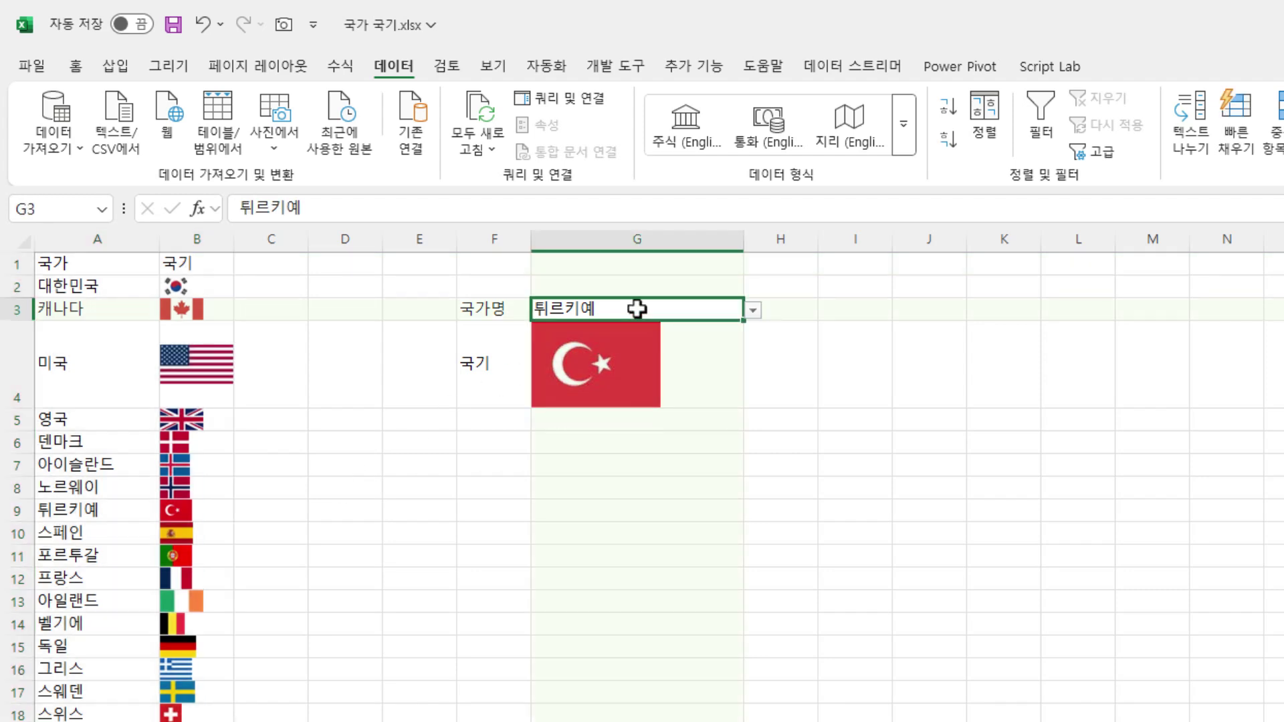
{"action": "left_click", "coordinate": [754, 309]}
{"action": "left_click", "coordinate": [667, 577]}
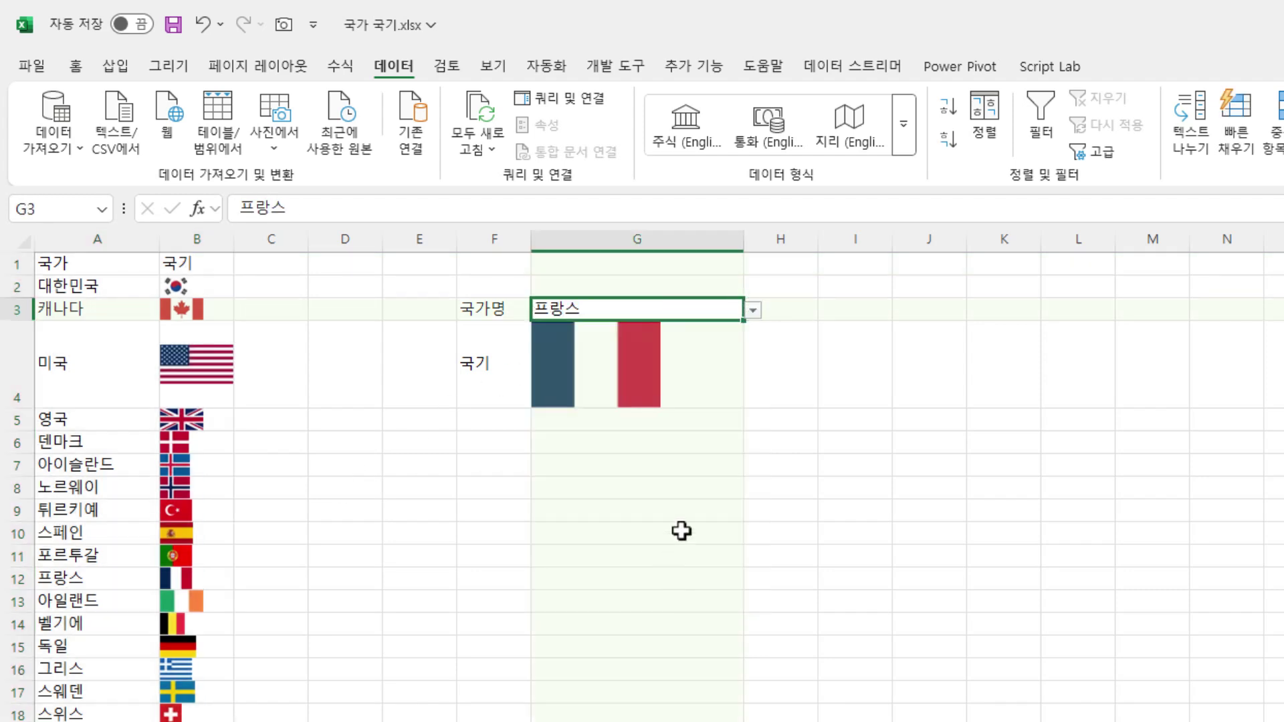
{"action": "left_click", "coordinate": [753, 309]}
{"action": "left_click", "coordinate": [646, 600]}
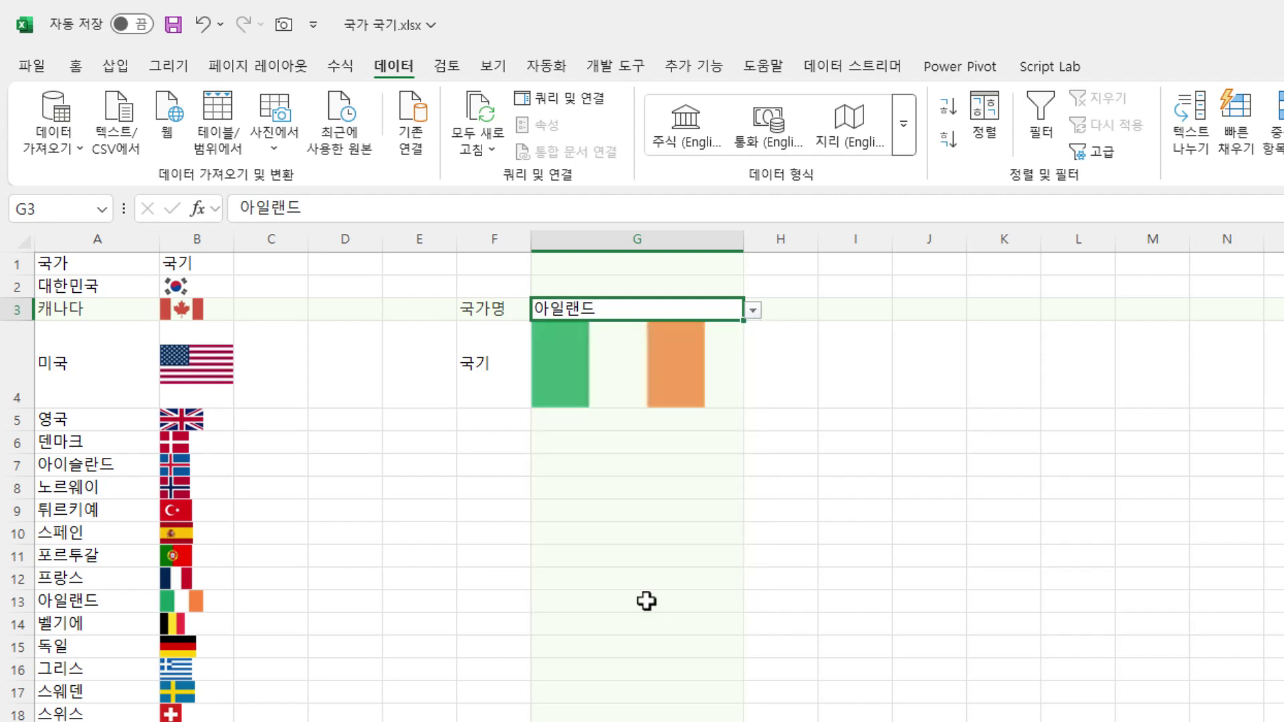
{"action": "left_click", "coordinate": [753, 309]}
{"action": "scroll", "coordinate": [701, 434], "scroll_direction": "down", "scroll_amount": 5}
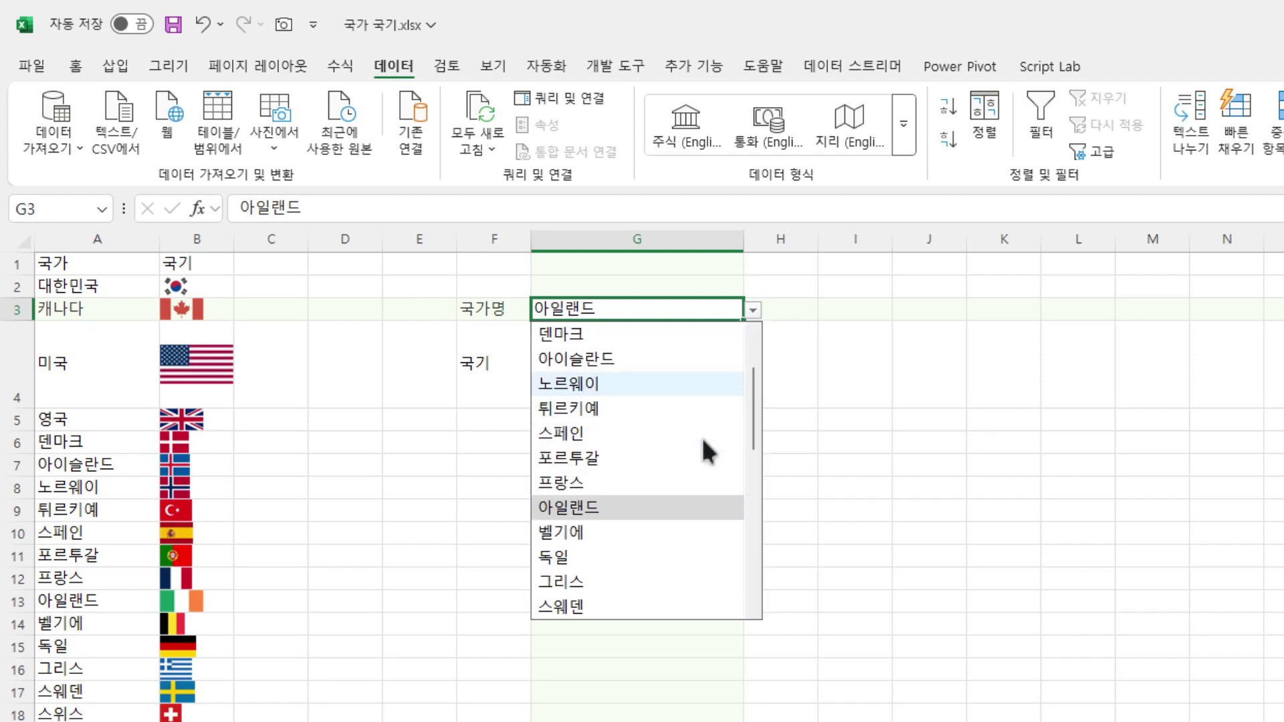
{"action": "left_click", "coordinate": [650, 529]}
{"action": "left_click", "coordinate": [315, 504]}
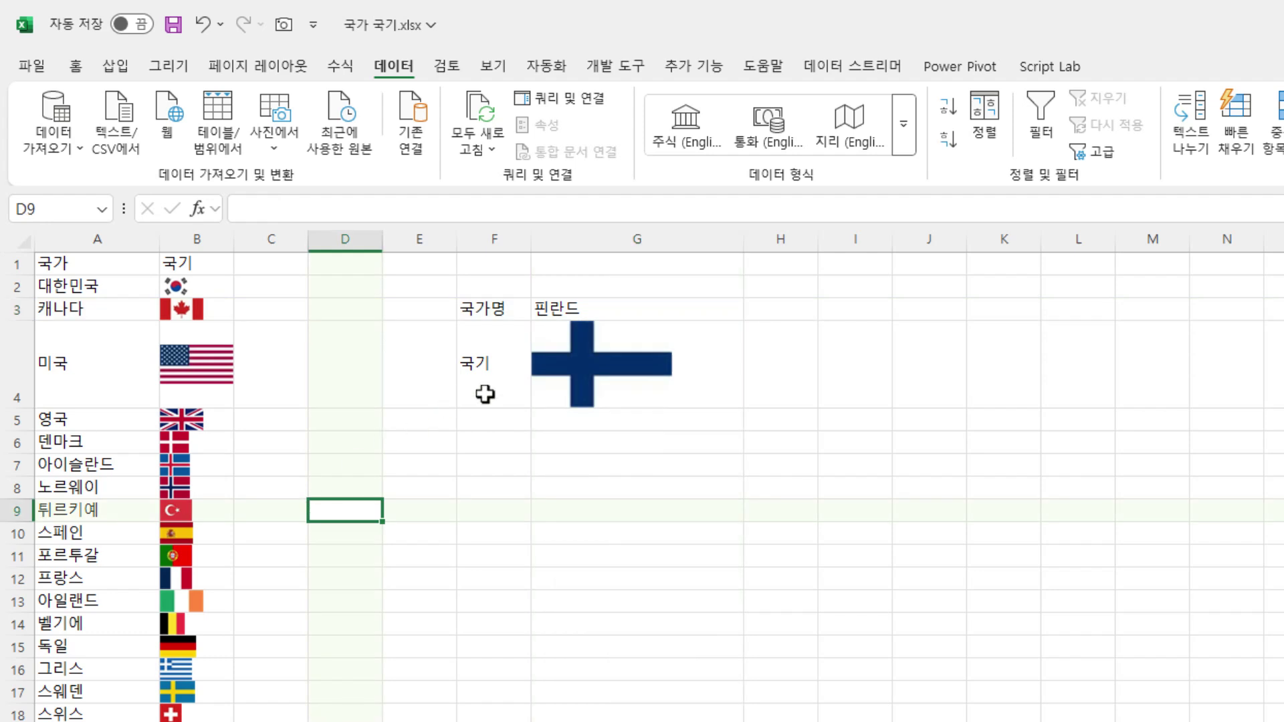
Set the country in G3 to 대한민국 and check its flag in G4
{"action": "left_click", "coordinate": [753, 308]}
{"action": "scroll", "coordinate": [721, 335], "scroll_direction": "up", "scroll_amount": 2}
{"action": "scroll", "coordinate": [721, 336], "scroll_direction": "up", "scroll_amount": 3}
{"action": "left_click", "coordinate": [704, 336]}
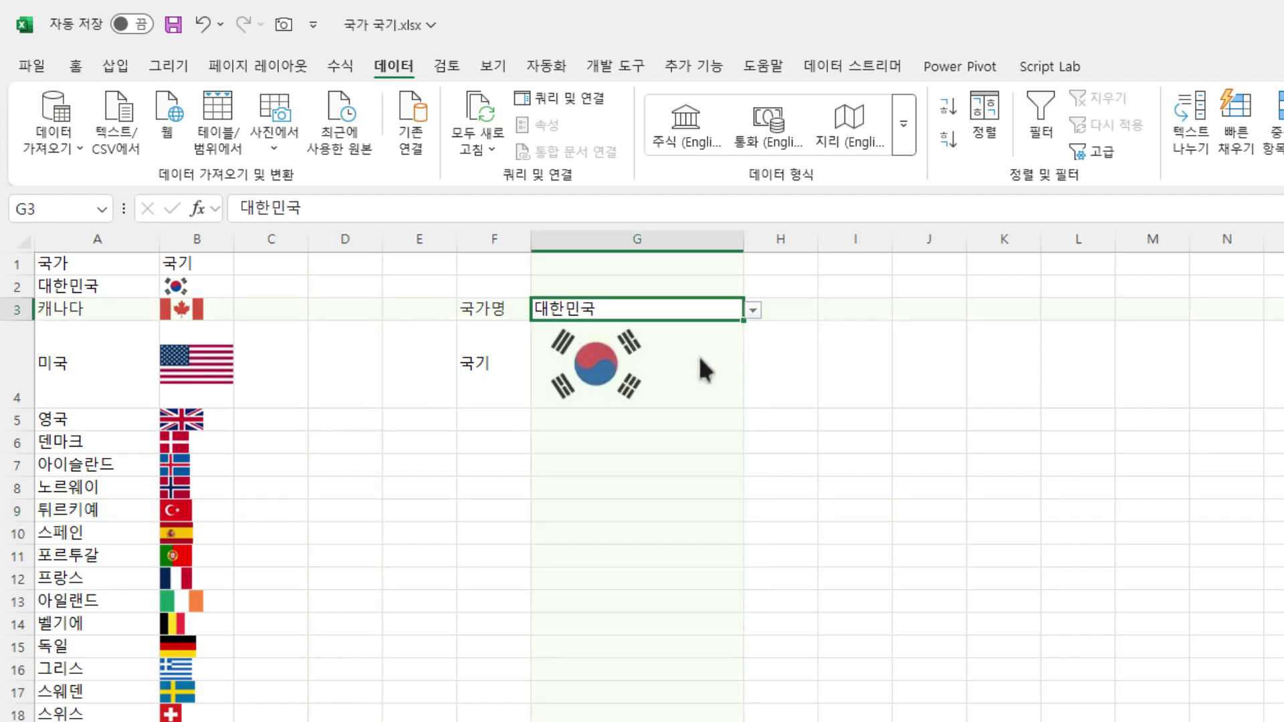
{"action": "left_click", "coordinate": [333, 382]}
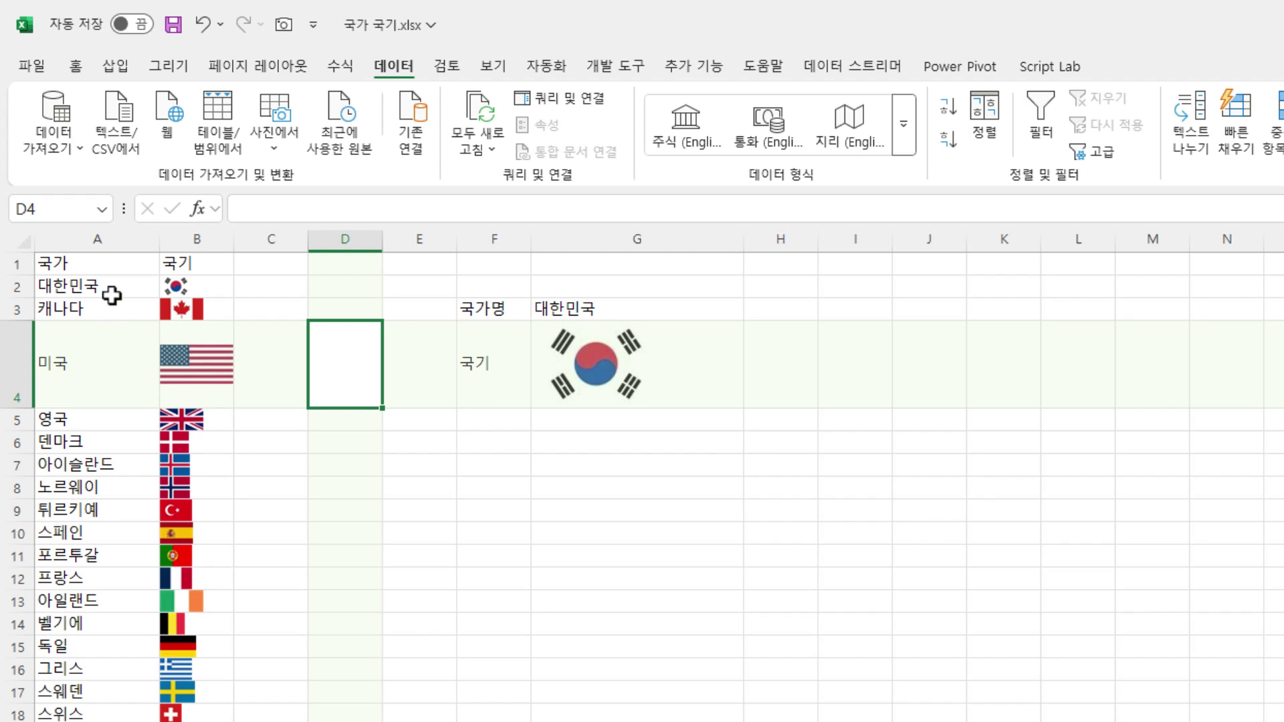